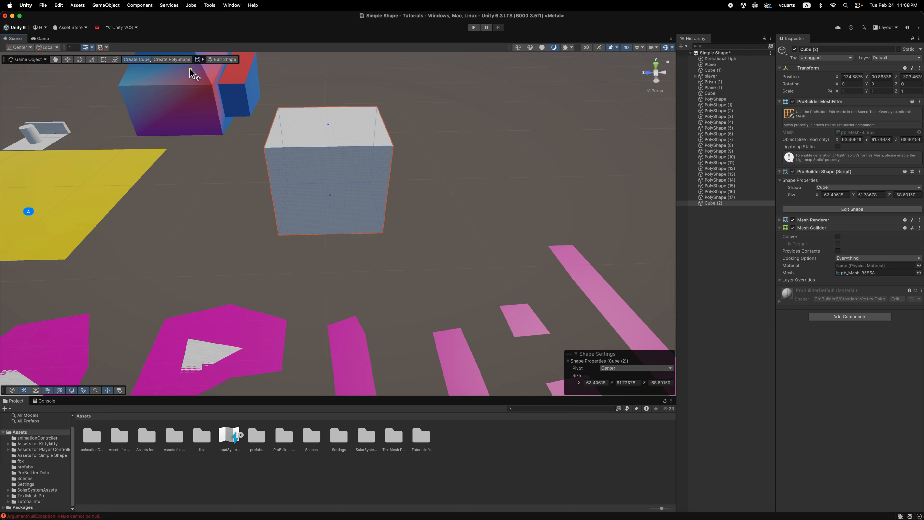
Create a ProBuilder stairs shape about 209 × 83 × 173 units beside the yellow plane.
click(147, 60)
click(146, 60)
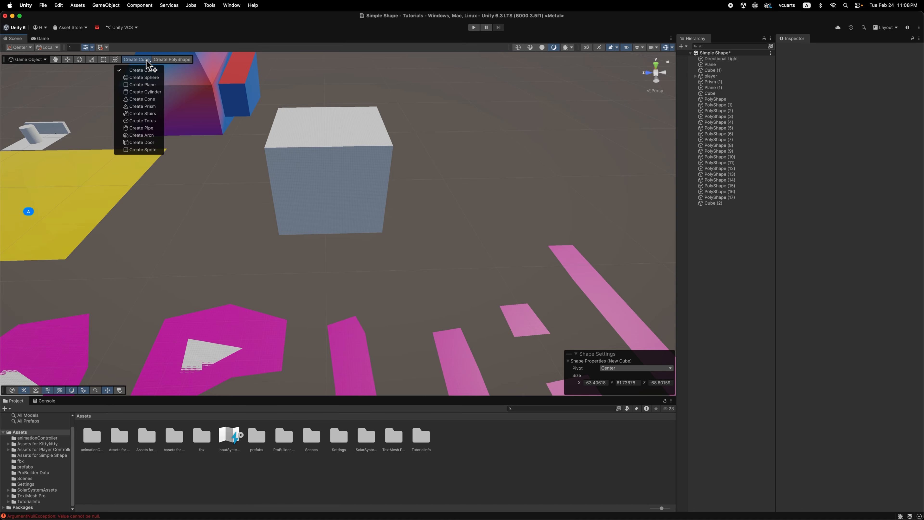
click(147, 60)
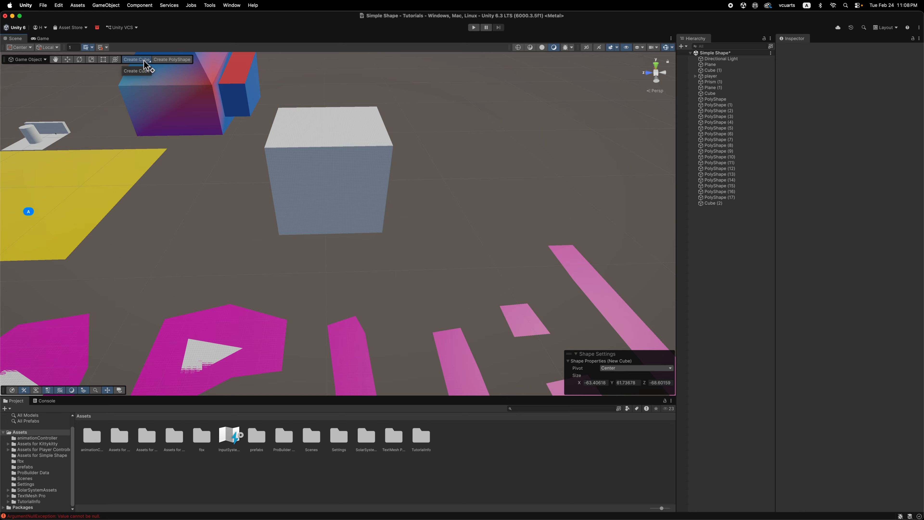
click(144, 60)
click(144, 61)
right_click(141, 60)
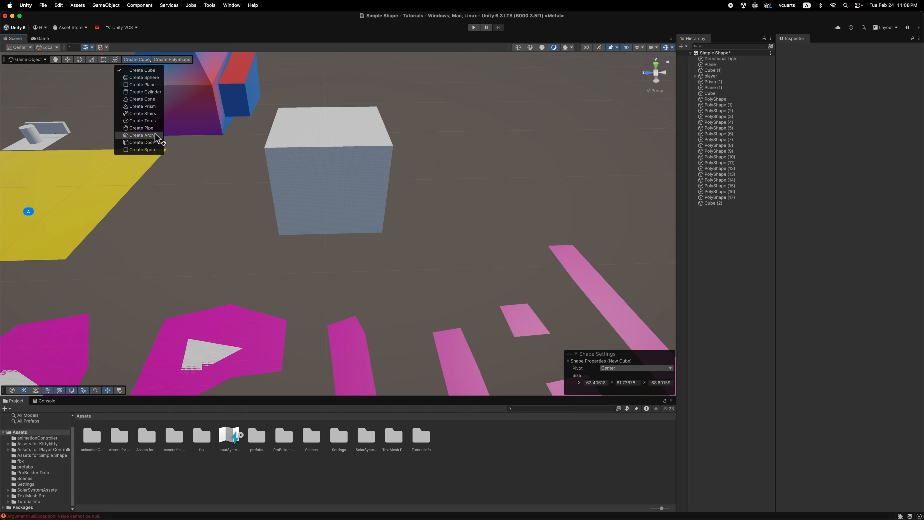
click(154, 114)
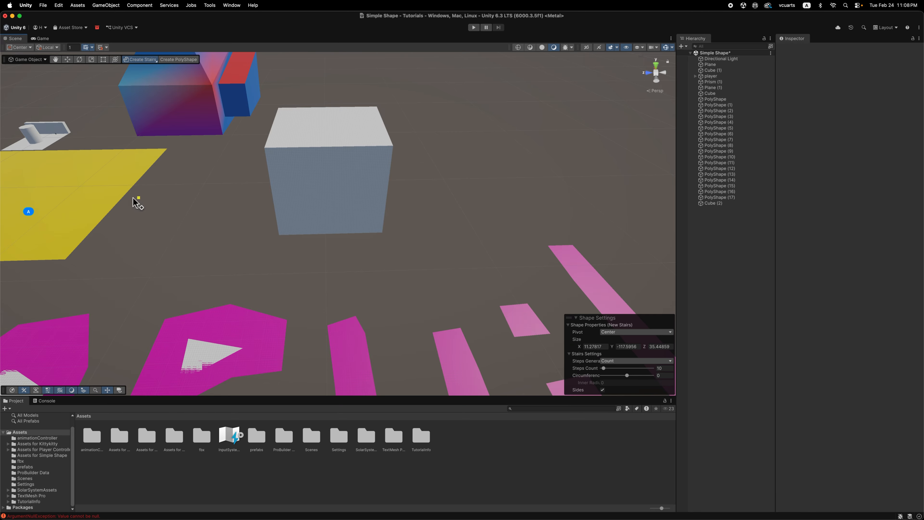
middle_drag(115, 203, 366, 189)
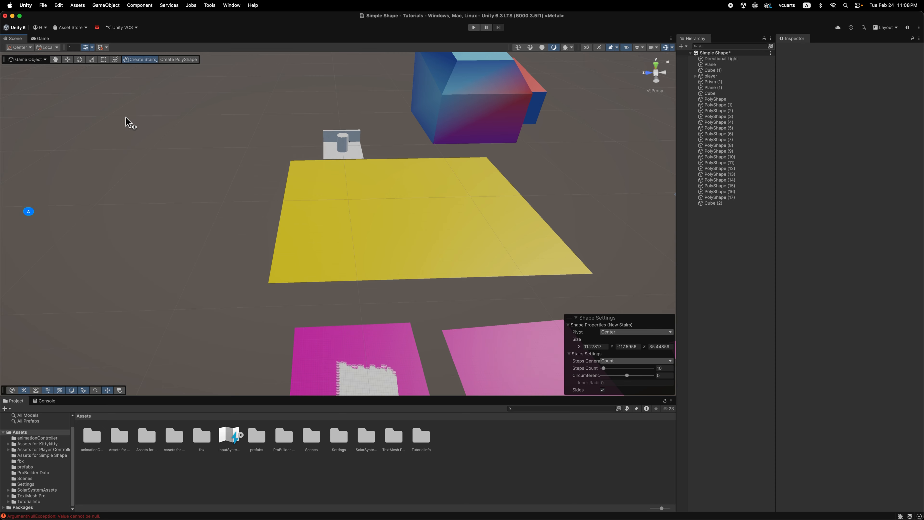
drag(120, 112, 203, 197)
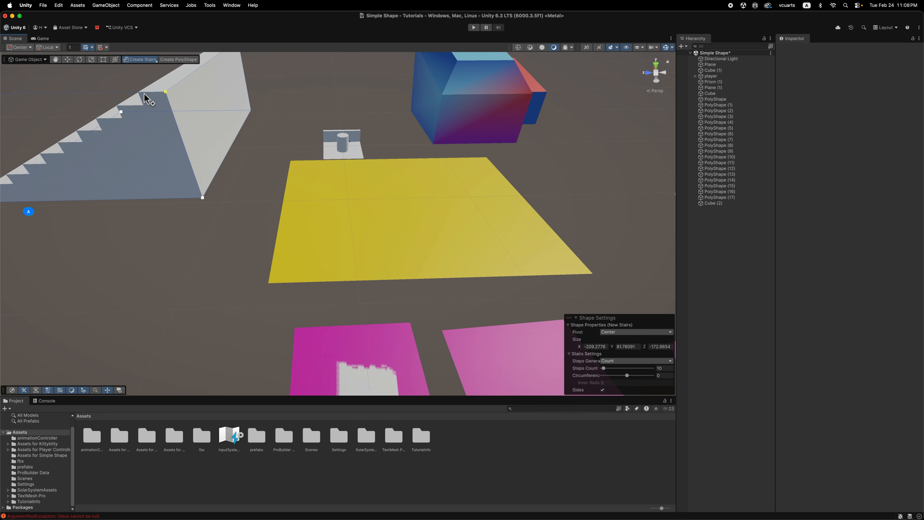
click(144, 94)
scroll(189, 182, down, 5)
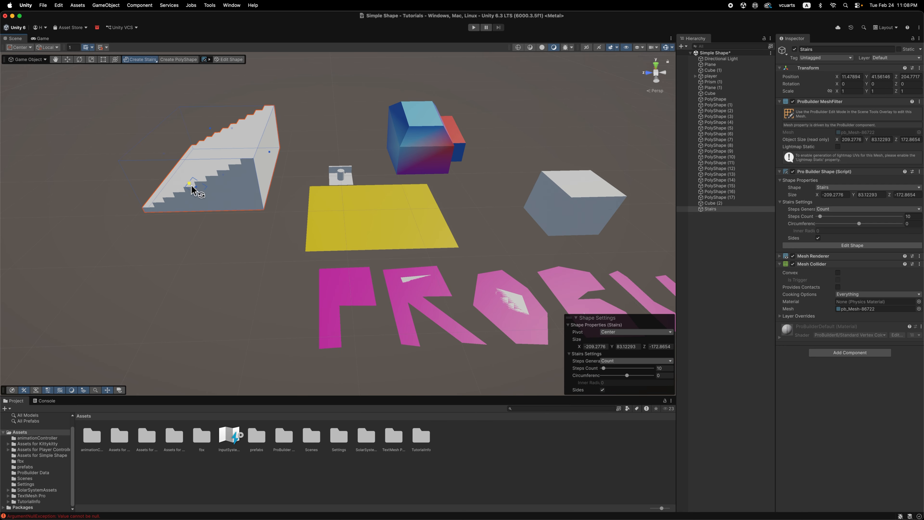
alt+drag(198, 223, 194, 185)
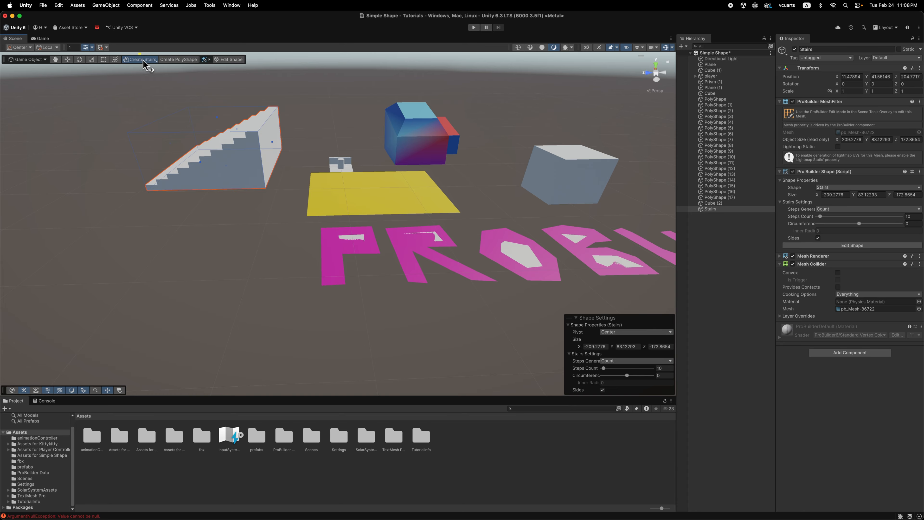
Create a ProBuilder prism about 52 × 84 × 66 units in front of the stairs.
click(143, 60)
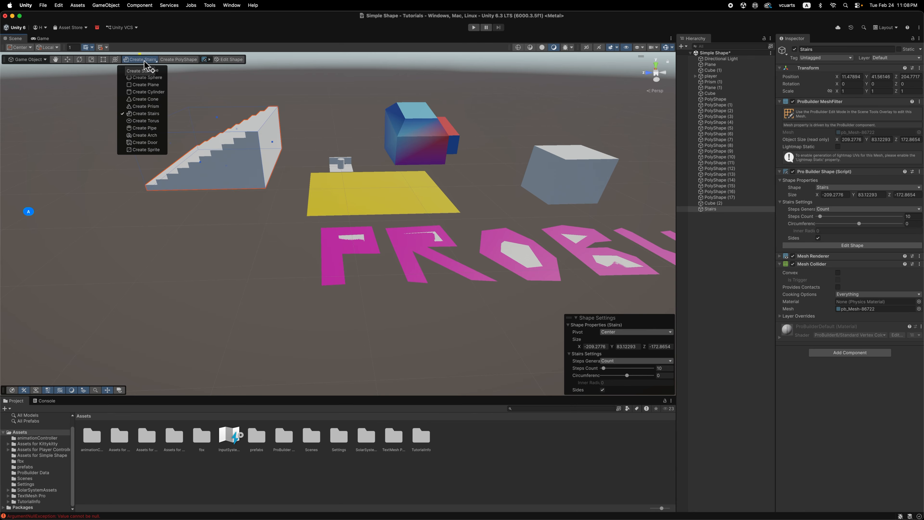
click(162, 107)
drag(150, 272, 207, 315)
click(198, 213)
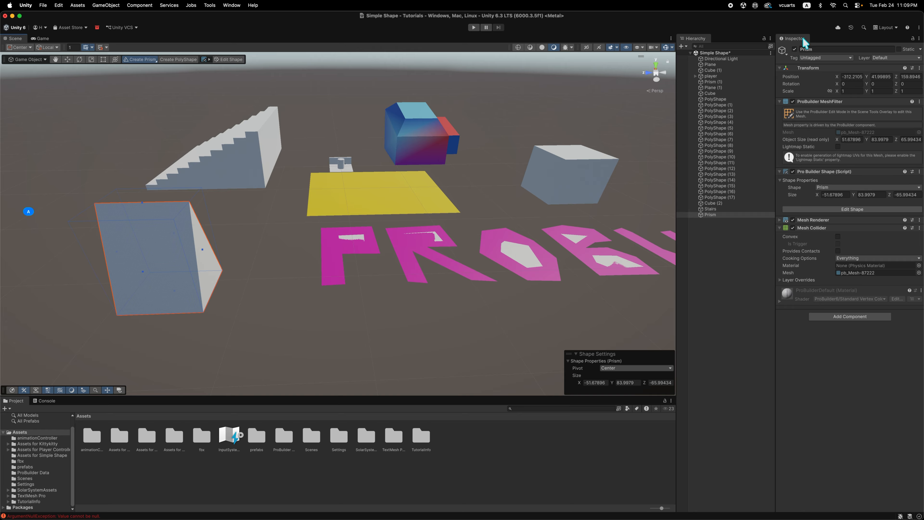
Change the new prism's ProBuilder shape to Door and inspect it from another angle.
click(830, 187)
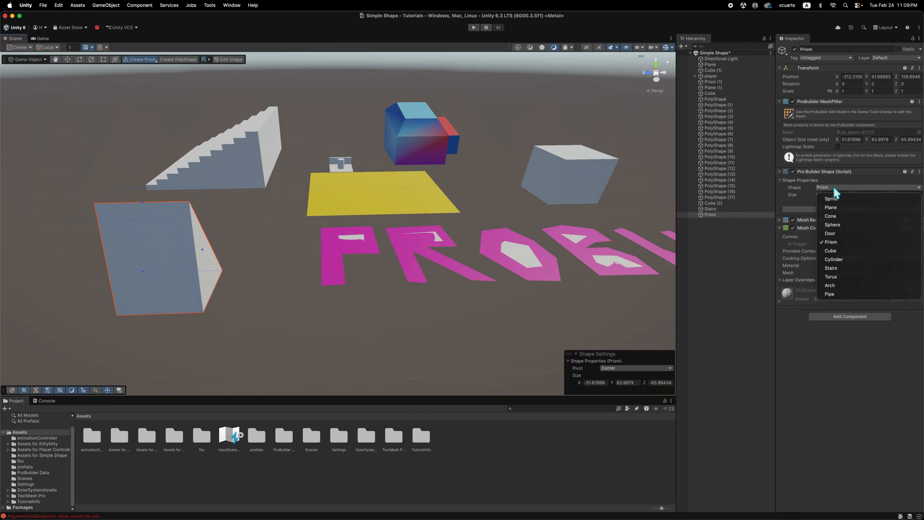
click(844, 232)
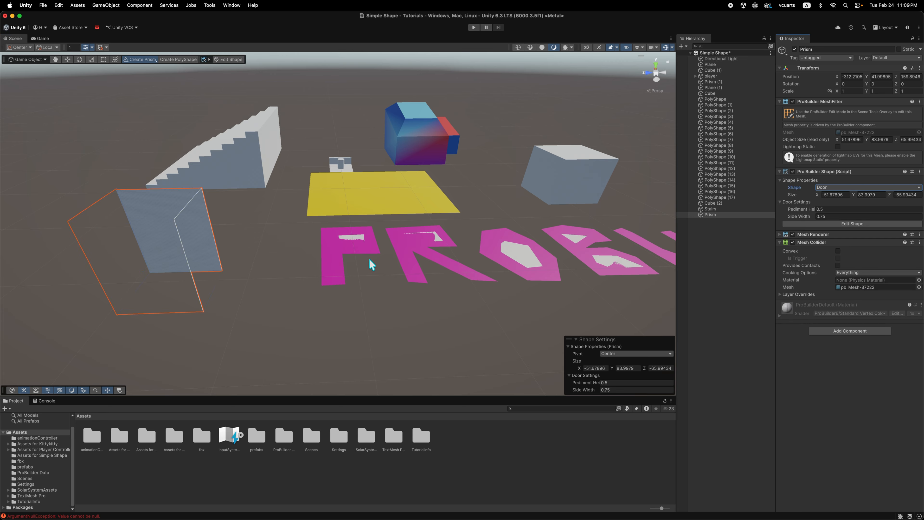
alt+drag(371, 261, 415, 247)
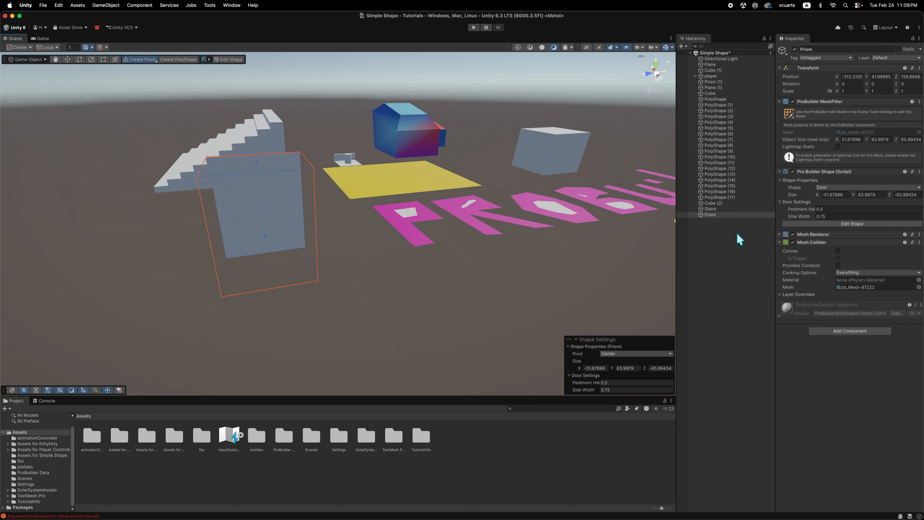
Switch the door object's ProBuilder shape to Sphere and view it from a lower angle.
click(847, 187)
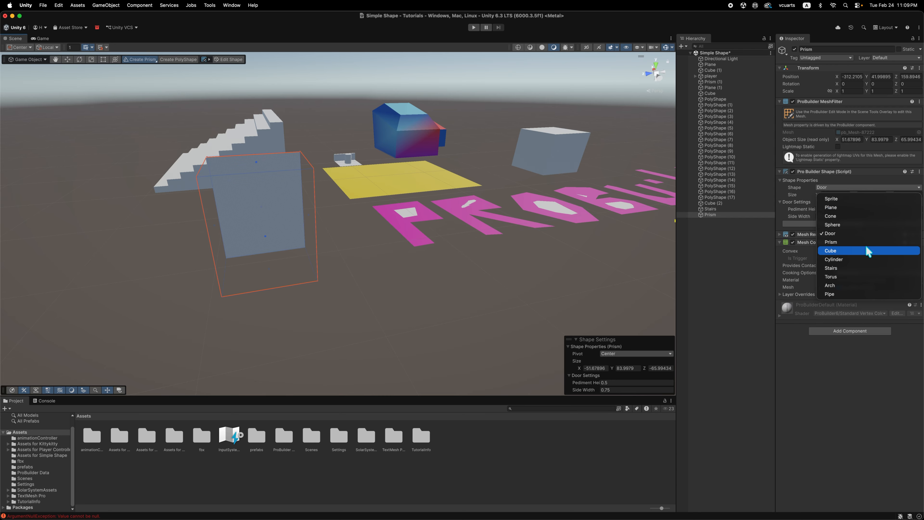
click(862, 225)
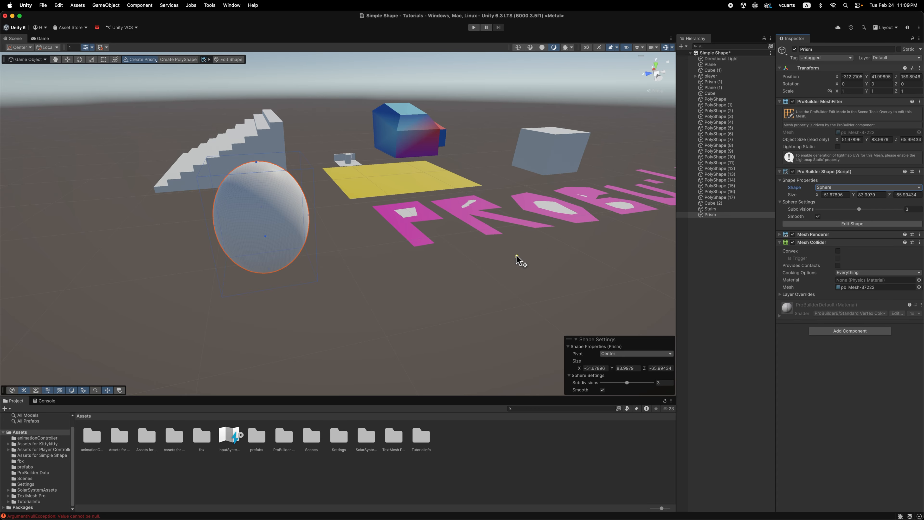
mouse_move(519, 259)
alt+mouse_down()
mouse_move(425, 282)
mouse_move(501, 250)
mouse_move(610, 246)
mouse_move(570, 284)
mouse_move(515, 233)
mouse_move(525, 245)
alt+mouse_up()
Change the selected object's ProBuilder shape to Torus and look at it from above.
click(826, 188)
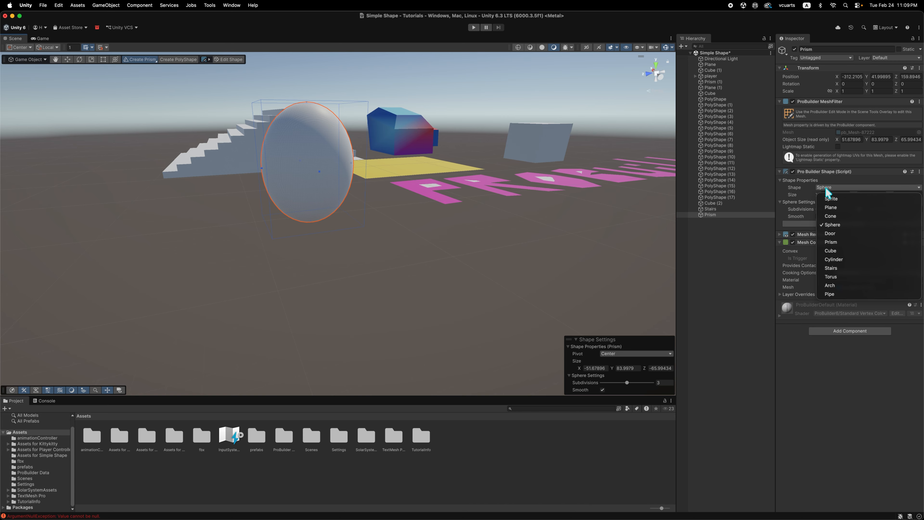
click(865, 276)
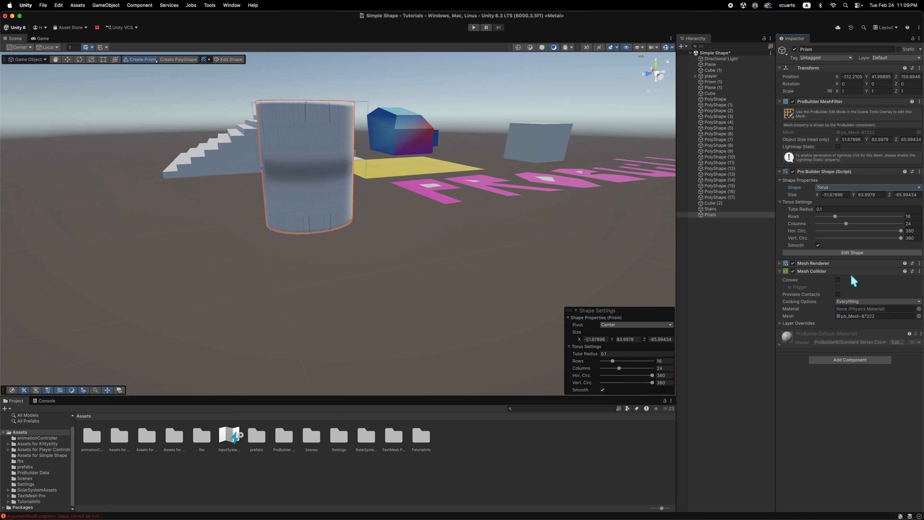
mouse_move(478, 192)
alt+mouse_down()
mouse_move(481, 241)
mouse_move(478, 205)
alt+mouse_up()
Change the torus object's ProBuilder shape back to Sphere.
click(824, 188)
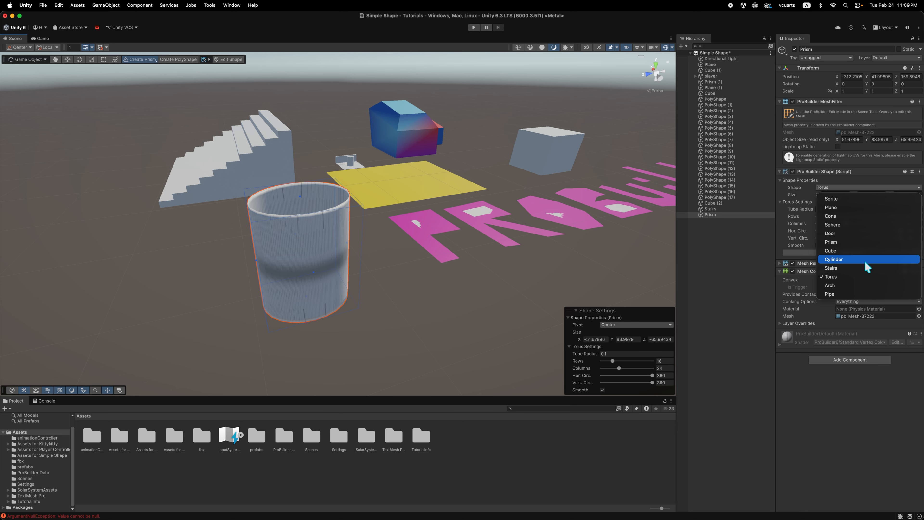
click(868, 224)
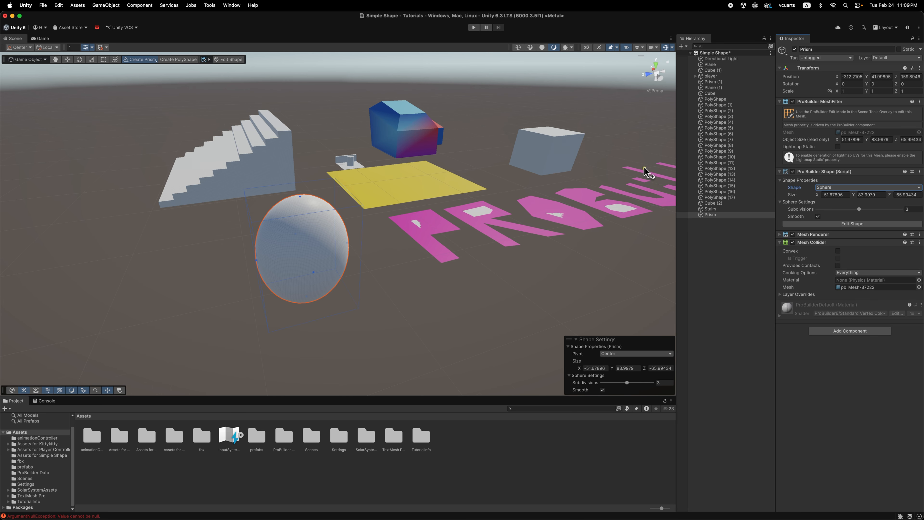
alt+drag(364, 286, 422, 289)
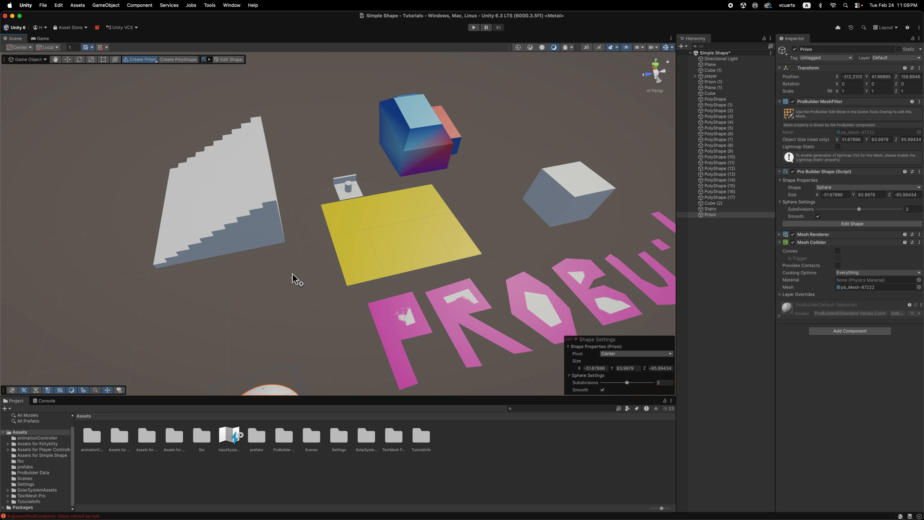
Create a ProBuilder plane about 148 × 189 units on the ground behind the multicoloured block.
click(146, 60)
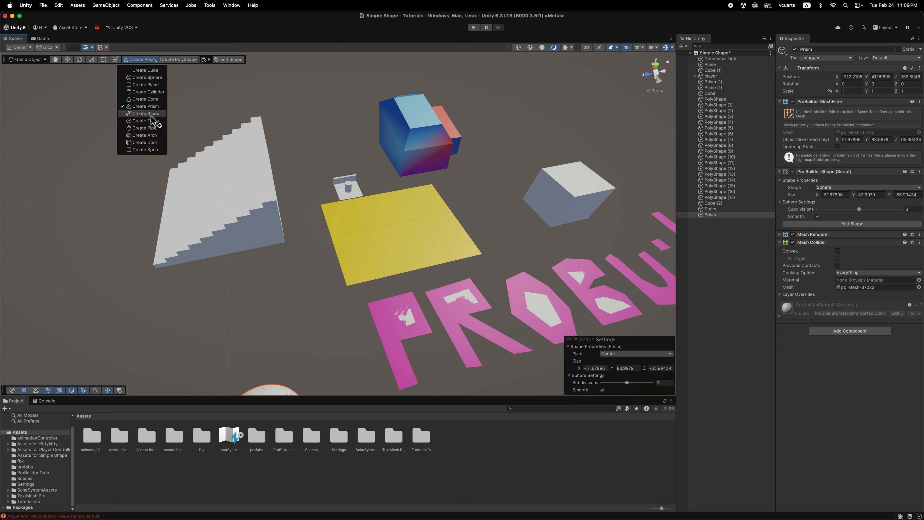
click(153, 86)
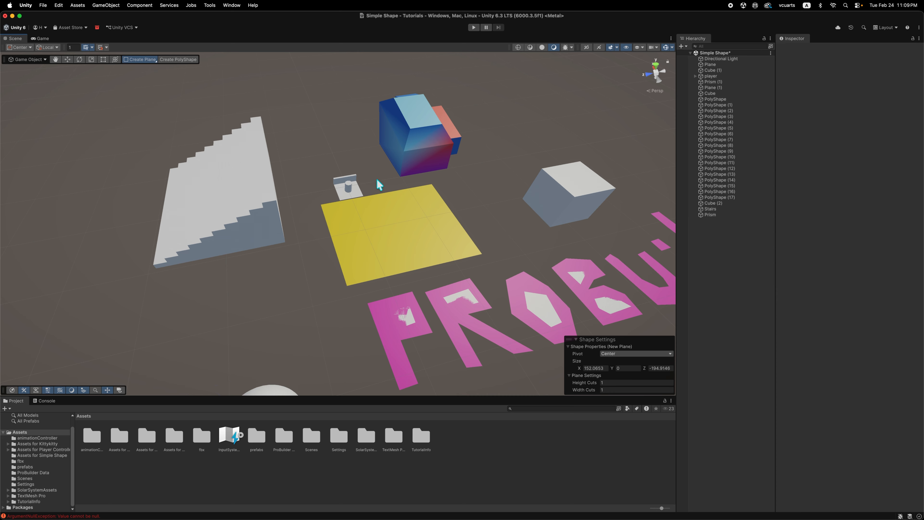
alt+drag(466, 213, 381, 204)
drag(263, 69, 375, 152)
Draw a second plane about 143 × 270 units beside the multicoloured block and delete it.
alt+drag(549, 152, 484, 178)
drag(515, 109, 573, 198)
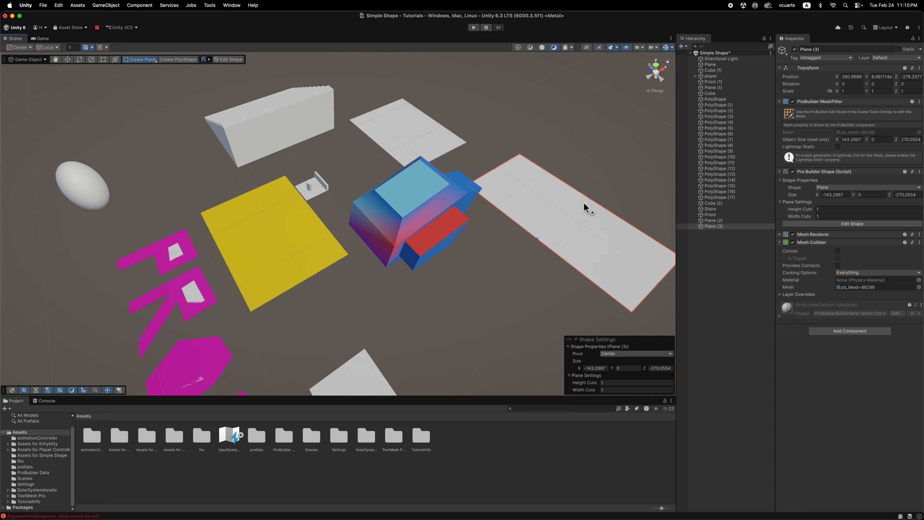
key(super+BackSpace)
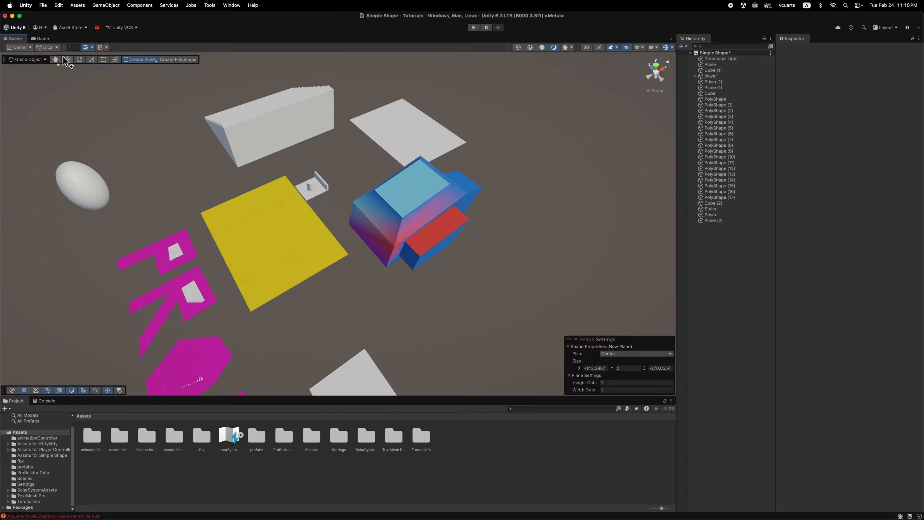
Switch to the Move tool and delete the remaining new white plane behind the multicoloured block.
scroll(407, 109, up, 2)
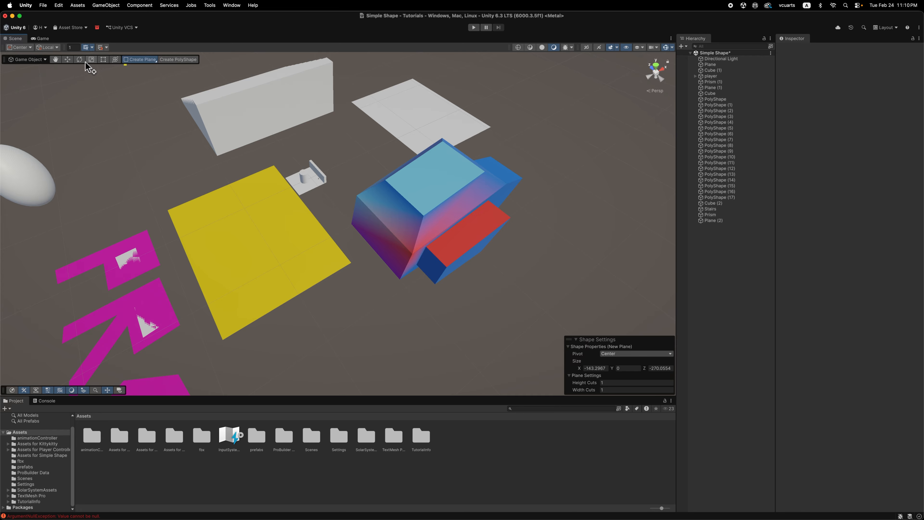
click(68, 59)
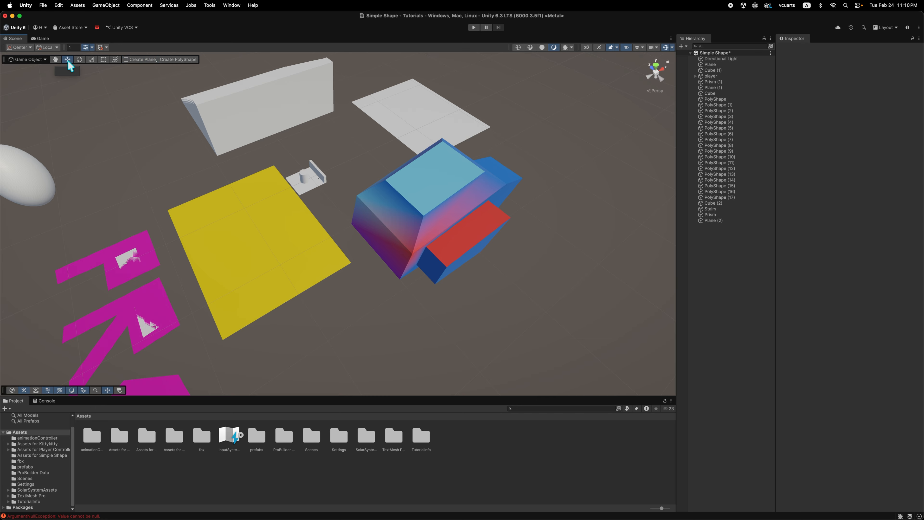
click(419, 120)
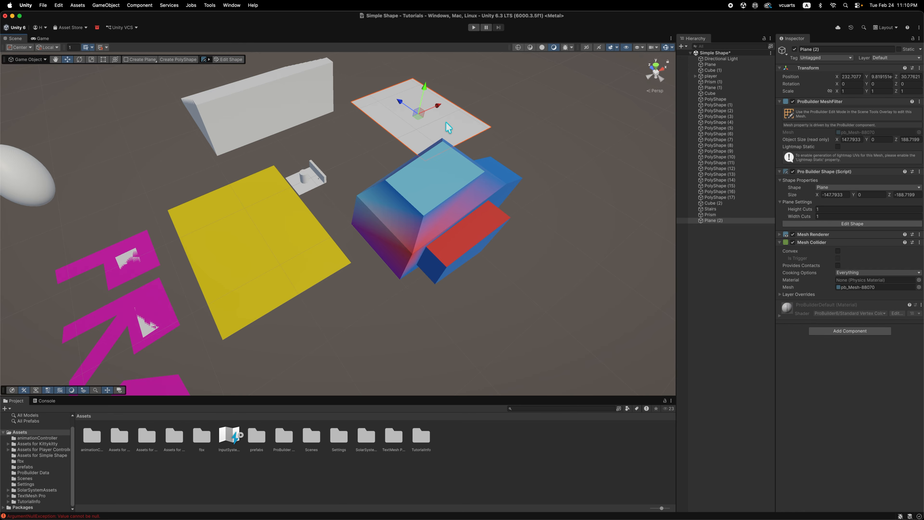
key(Delete)
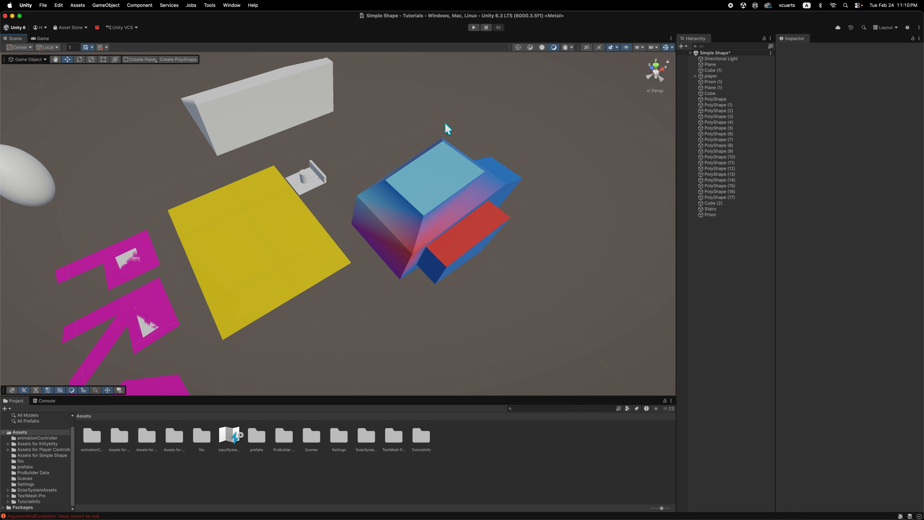
Create a PolyShape and outline a closed, irregular, branching footprint of about 30 points in the empty area beyond the white cube and PROBUILDER lettering.
scroll(414, 170, down, 3)
alt+drag(208, 330, 334, 306)
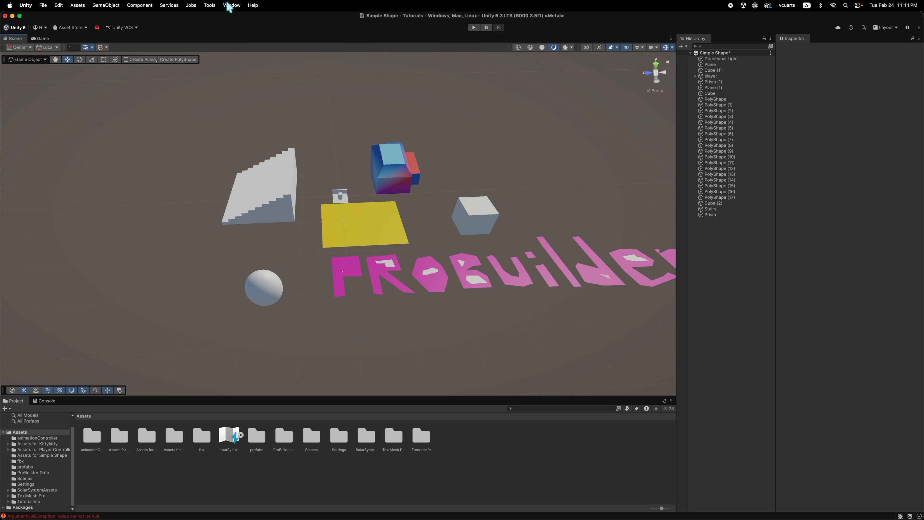
click(212, 6)
mouse_move(217, 19)
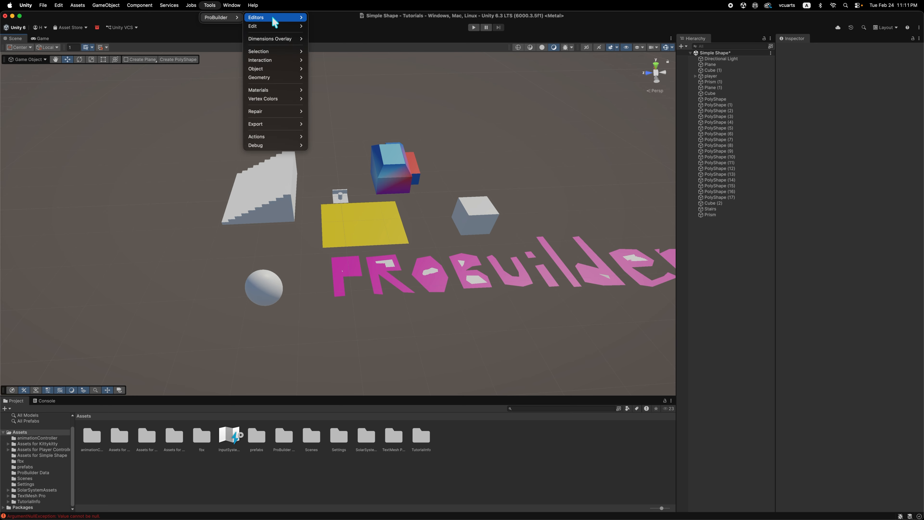
mouse_move(275, 22)
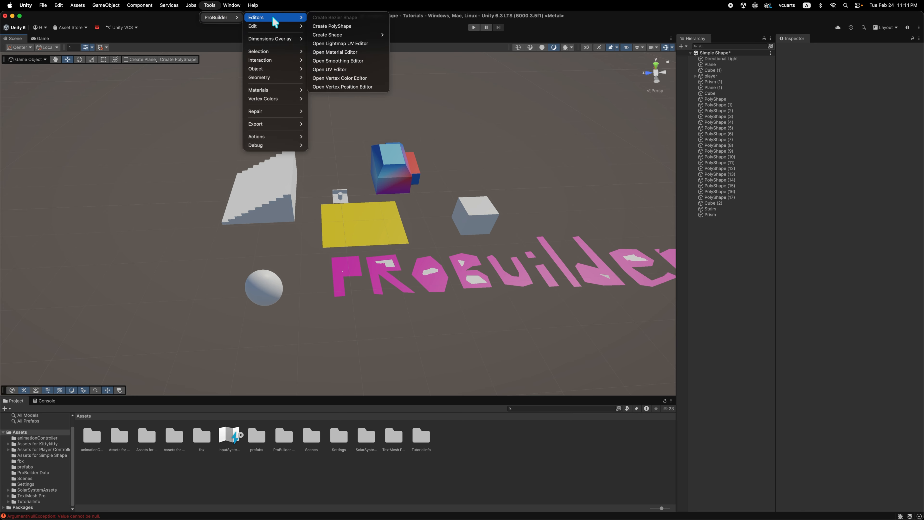
click(340, 30)
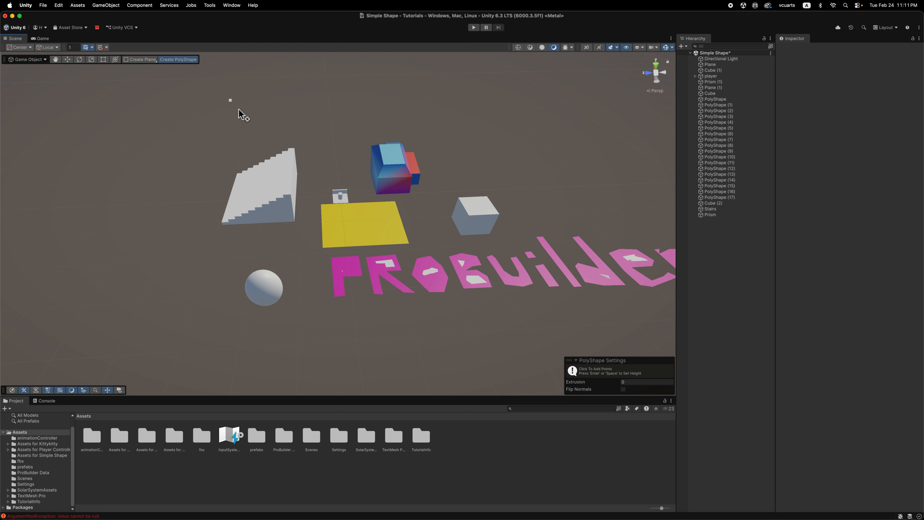
alt+drag(128, 303, 165, 303)
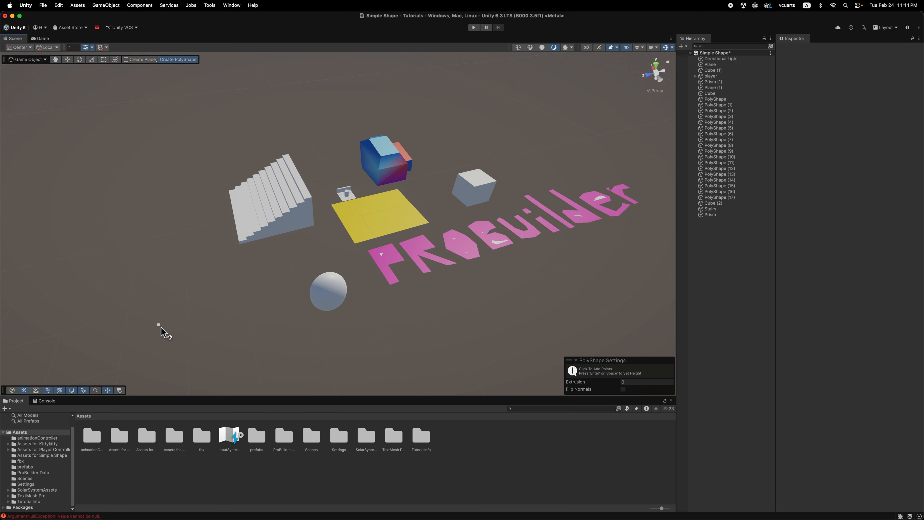
alt+drag(521, 300, 349, 268)
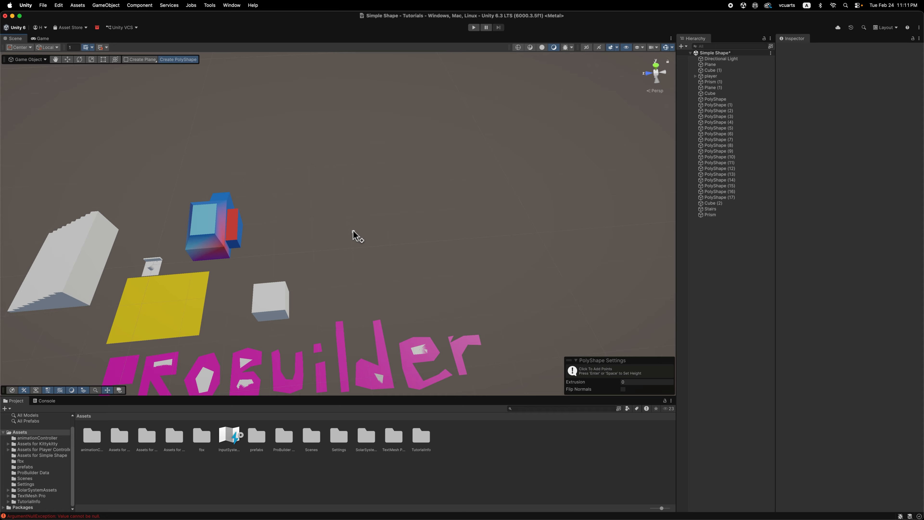
click(370, 224)
click(351, 226)
click(313, 238)
click(329, 242)
click(324, 257)
click(338, 271)
click(355, 262)
click(373, 258)
click(389, 250)
click(421, 257)
click(454, 255)
click(473, 255)
click(467, 266)
click(467, 273)
click(478, 275)
click(482, 268)
click(487, 256)
click(494, 254)
click(508, 260)
click(517, 267)
click(532, 263)
click(545, 260)
click(558, 238)
click(551, 211)
click(521, 199)
click(486, 213)
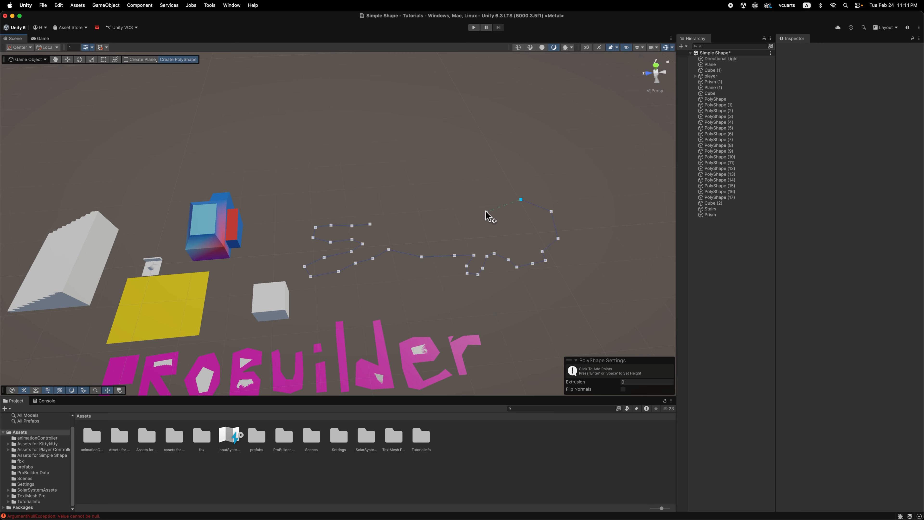
click(441, 216)
click(396, 221)
click(382, 206)
click(375, 209)
click(370, 223)
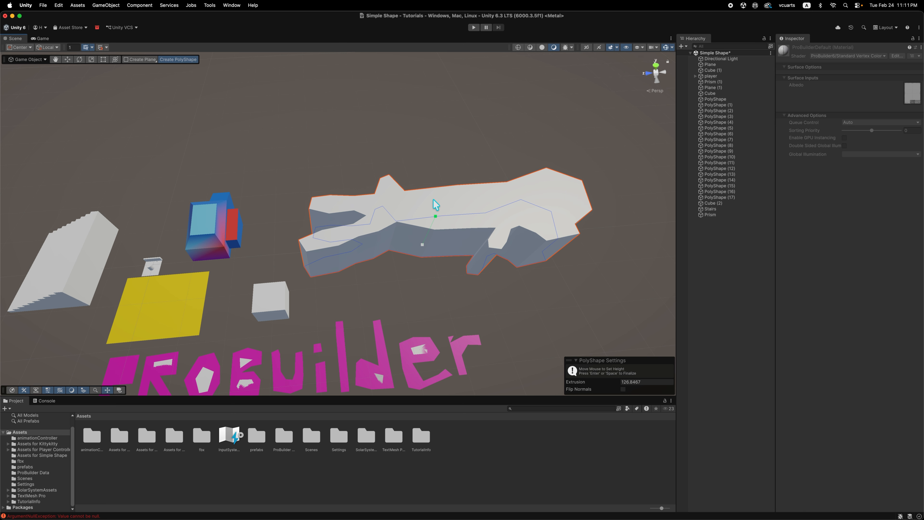
Extrude the branching PolyShape to a height of about 80 units and leave PolyShape creation.
click(432, 213)
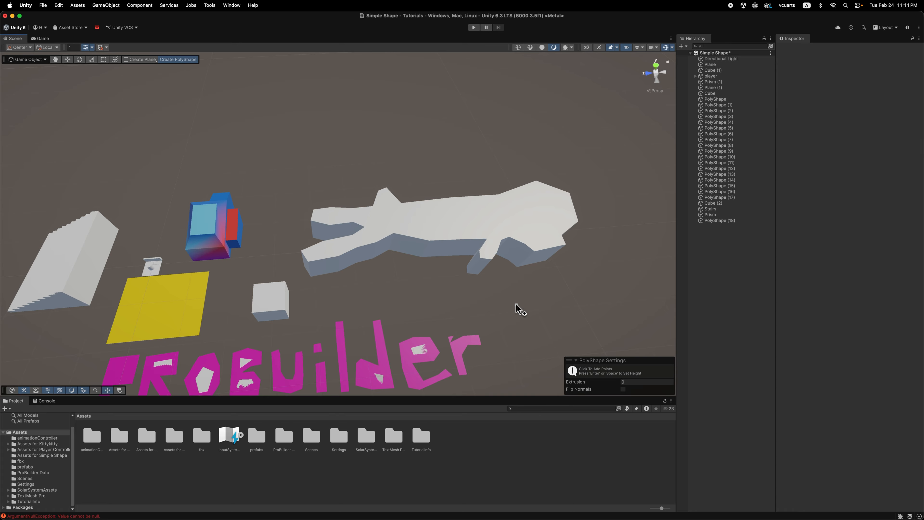
alt+drag(519, 309, 493, 327)
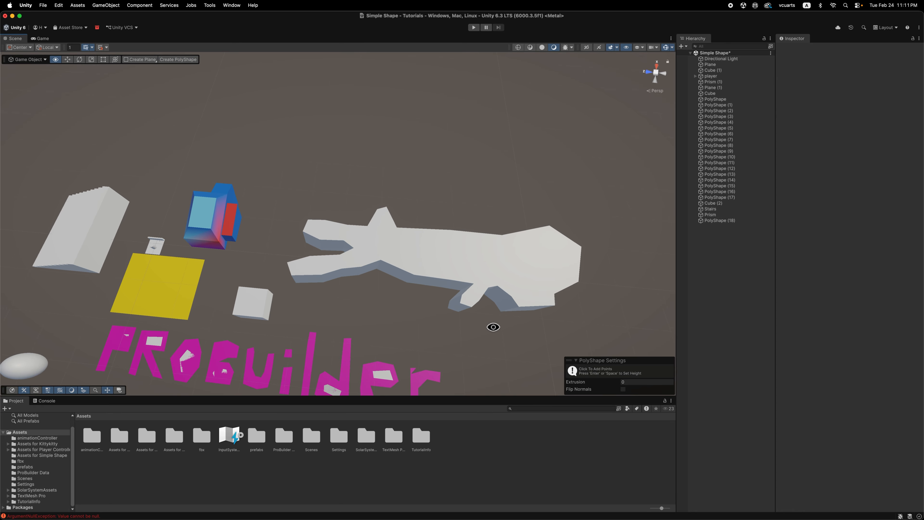
key(Escape)
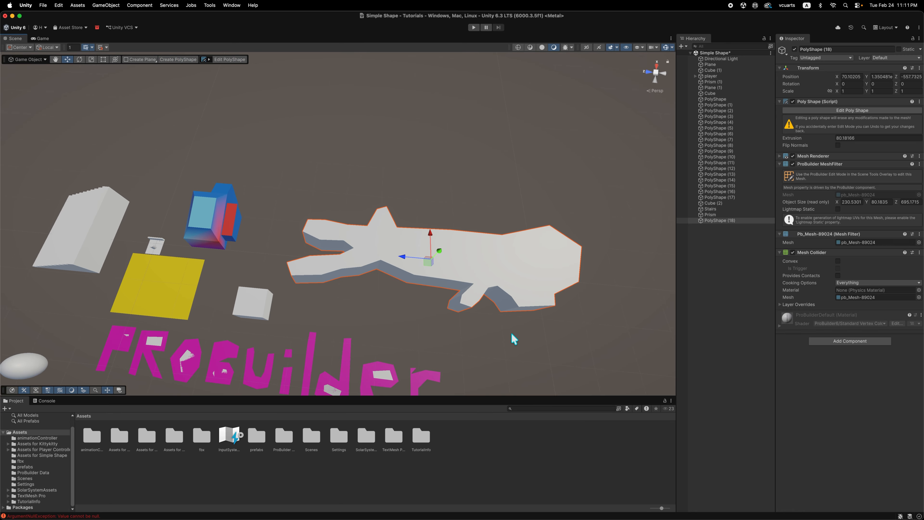
mouse_move(503, 346)
alt+mouse_down()
mouse_move(419, 258)
mouse_move(320, 308)
mouse_move(476, 355)
mouse_move(489, 221)
mouse_move(502, 314)
mouse_move(524, 315)
mouse_move(517, 343)
alt+mouse_up()
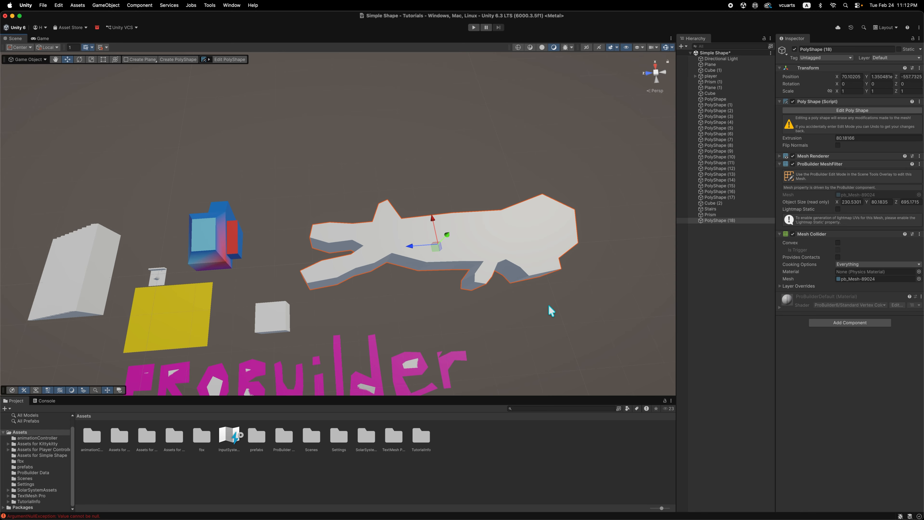
alt+drag(548, 304, 540, 283)
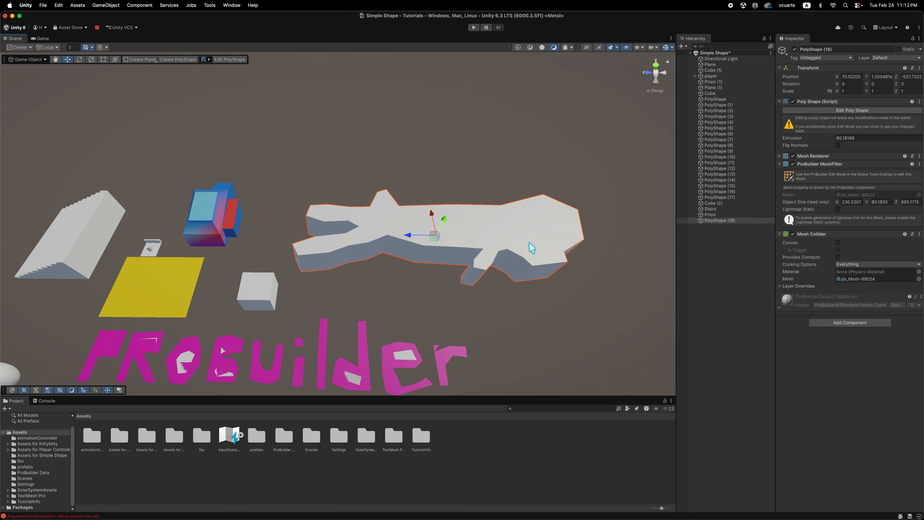
Move the branching PolyShape away from the white cube along the X axis, to an X position of about 289.
click(245, 285)
alt+drag(207, 309, 314, 231)
scroll(228, 268, up, 5)
click(454, 127)
scroll(472, 167, down, 3)
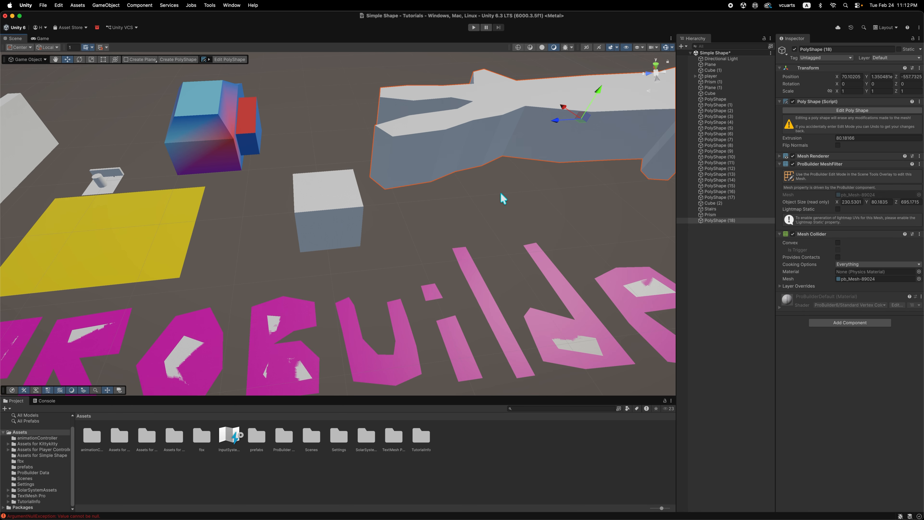
click(500, 197)
click(536, 138)
key(f)
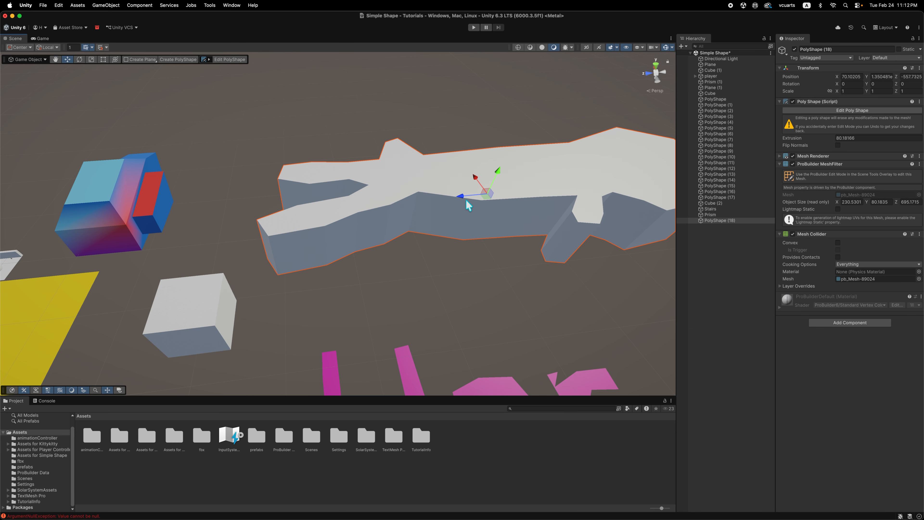
drag(435, 108, 430, 115)
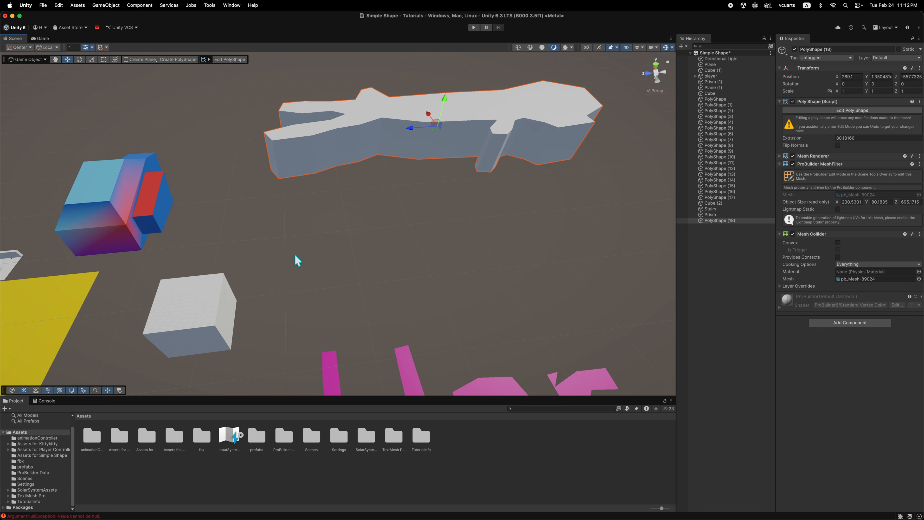
Select the white cube near the PROBUILDER lettering and switch the tool context to ProBuilder.
middle_drag(296, 260, 405, 191)
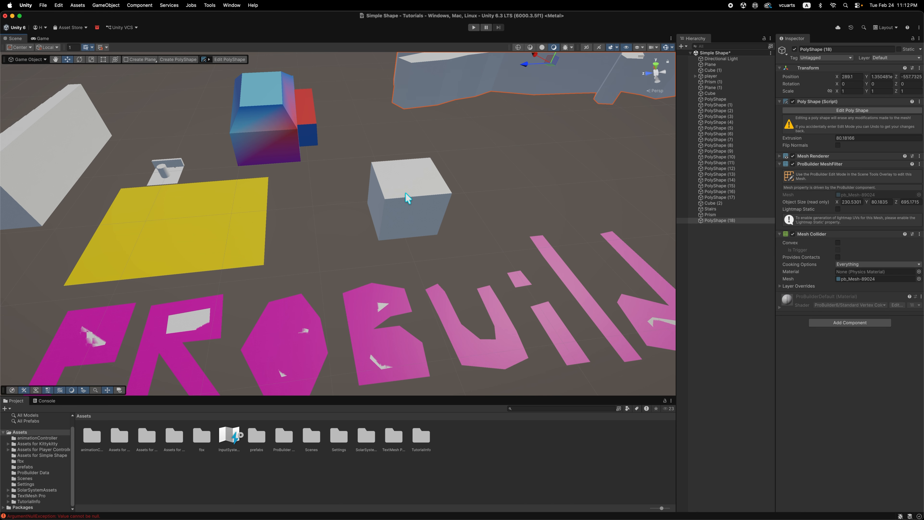
click(421, 204)
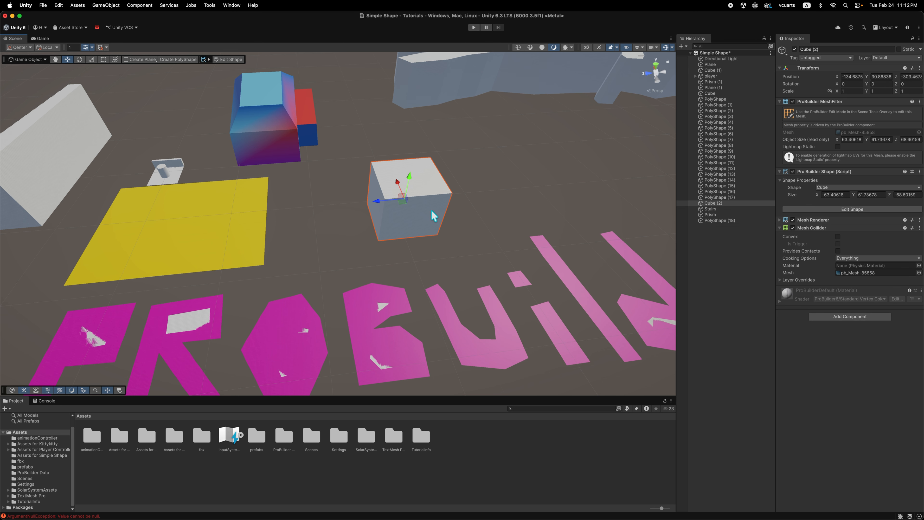
alt+drag(422, 270, 407, 270)
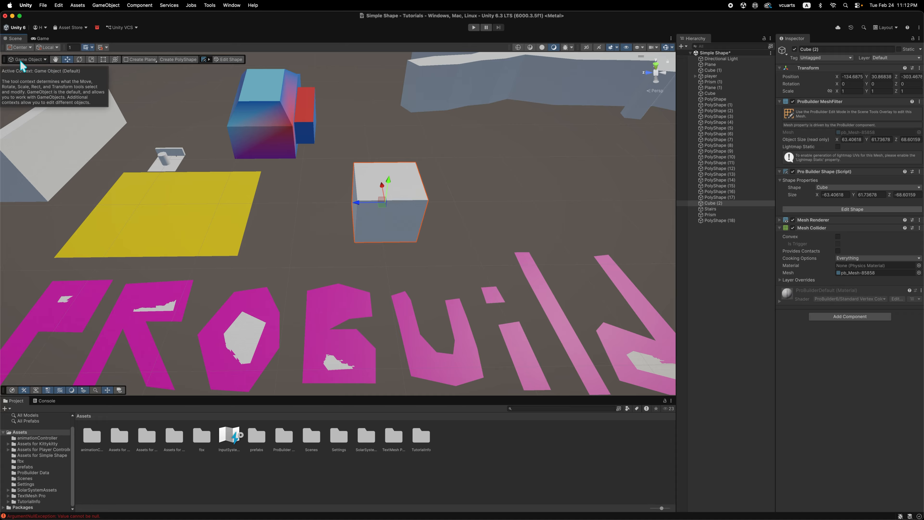
click(44, 61)
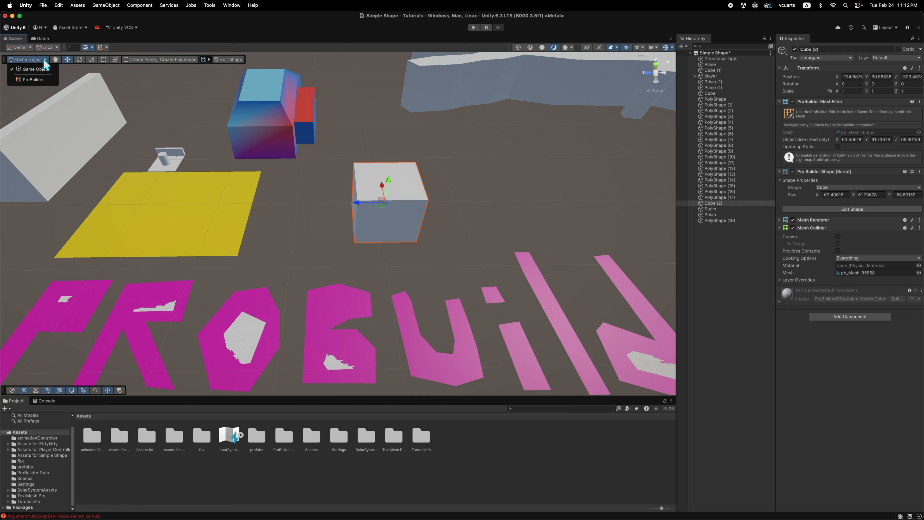
click(45, 79)
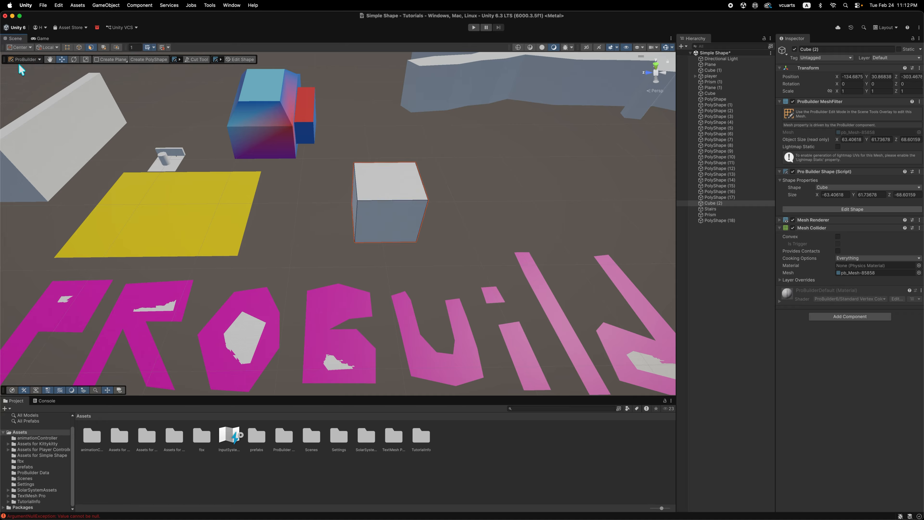
Activate face selection and select the white cube's front face, followed by its side face toward the yellow plane.
click(69, 49)
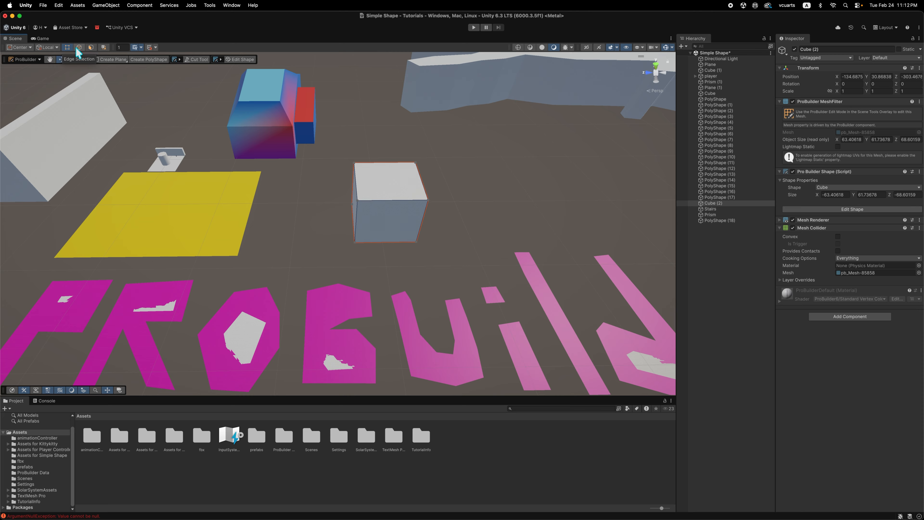
click(91, 47)
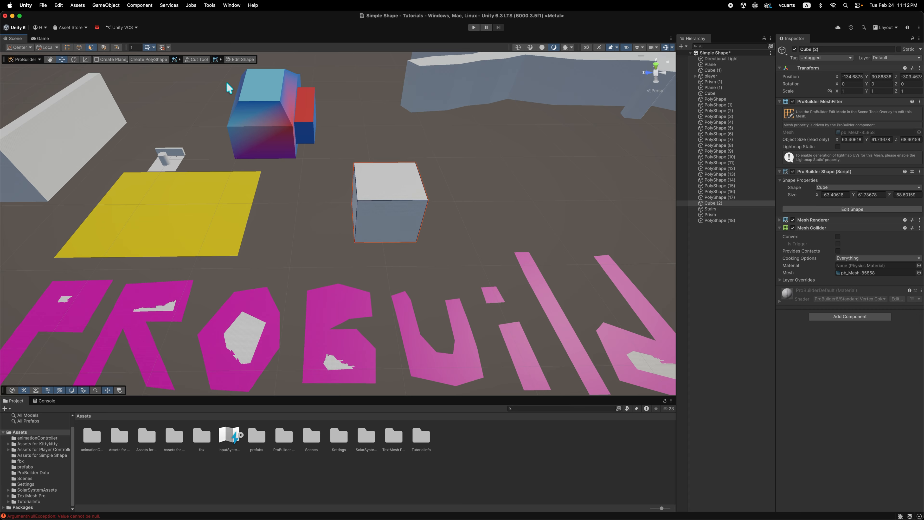
click(406, 185)
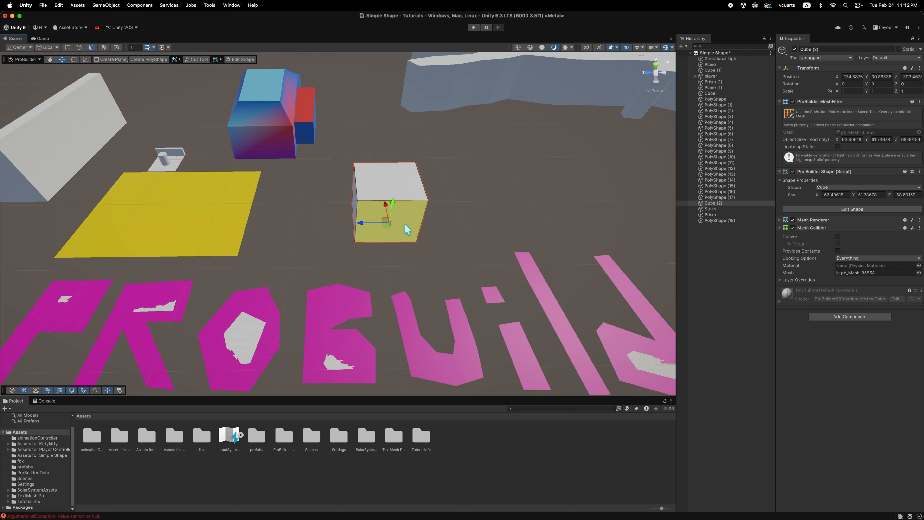
click(353, 218)
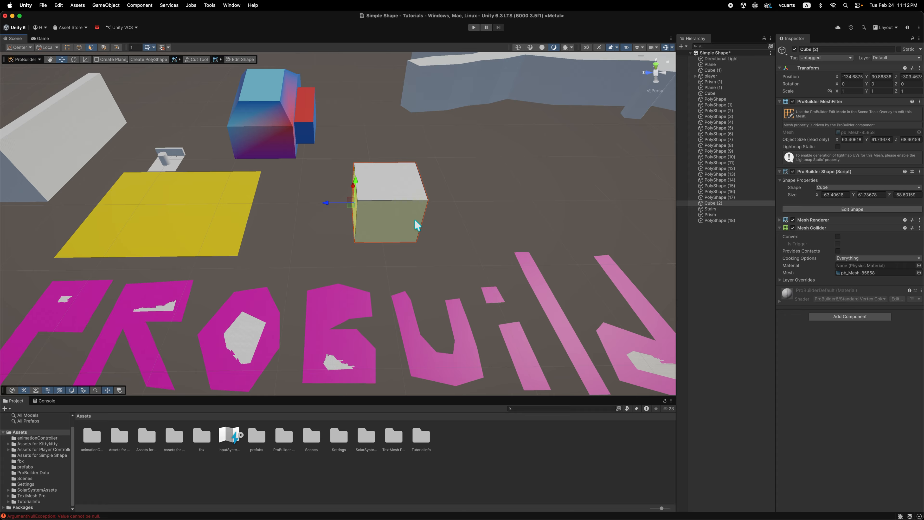
middle_drag(449, 238, 420, 239)
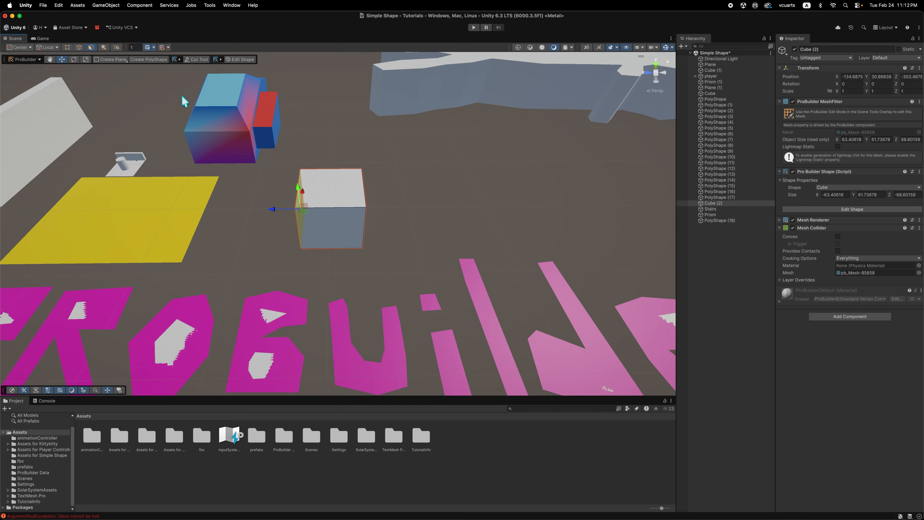
In edge selection, raise the cube's top edge farthest from the yellow plane until the object is about 117 units high, and undo it.
click(78, 48)
click(364, 191)
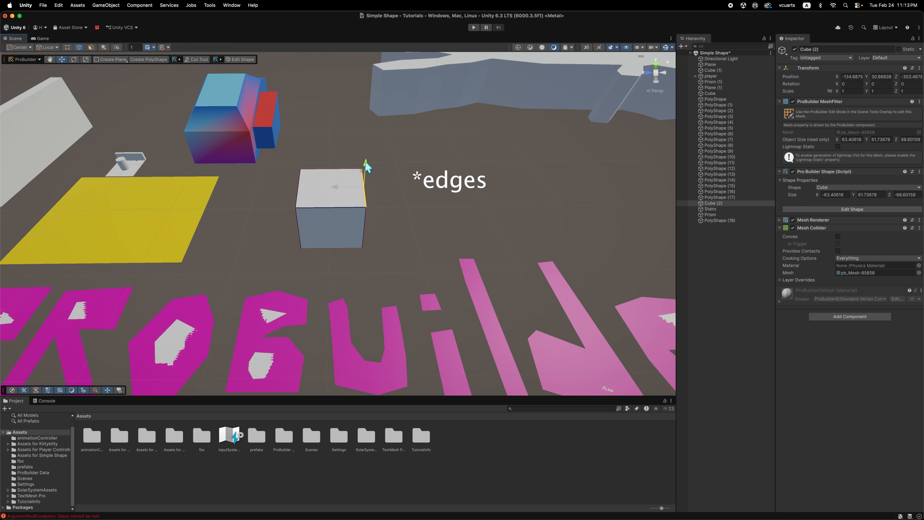
drag(367, 167, 366, 115)
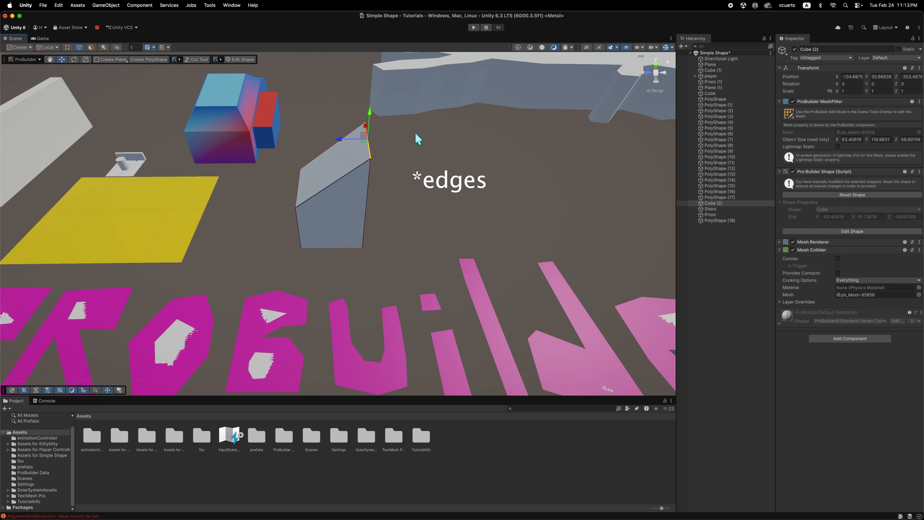
key(super+z)
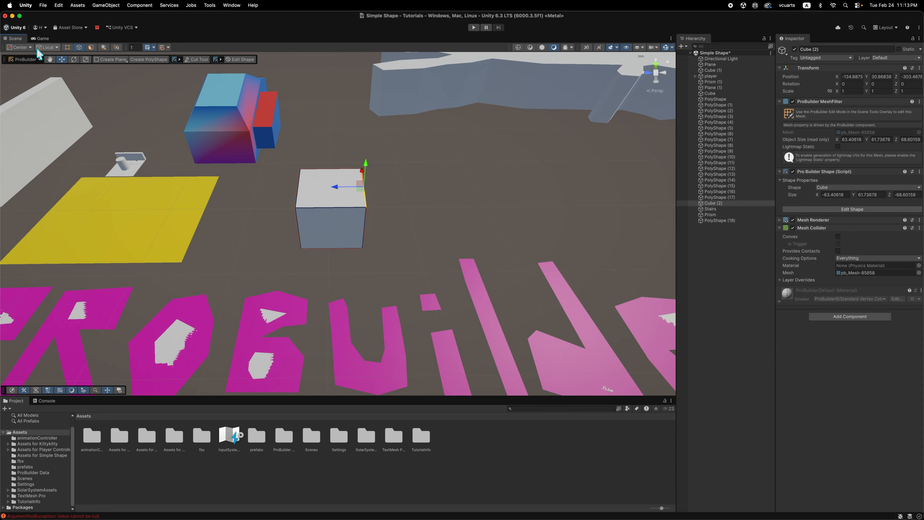
In vertex selection, pull the cube's top front corner upward and outward to about 99 units high and 201 units long, and undo it.
click(68, 48)
click(365, 208)
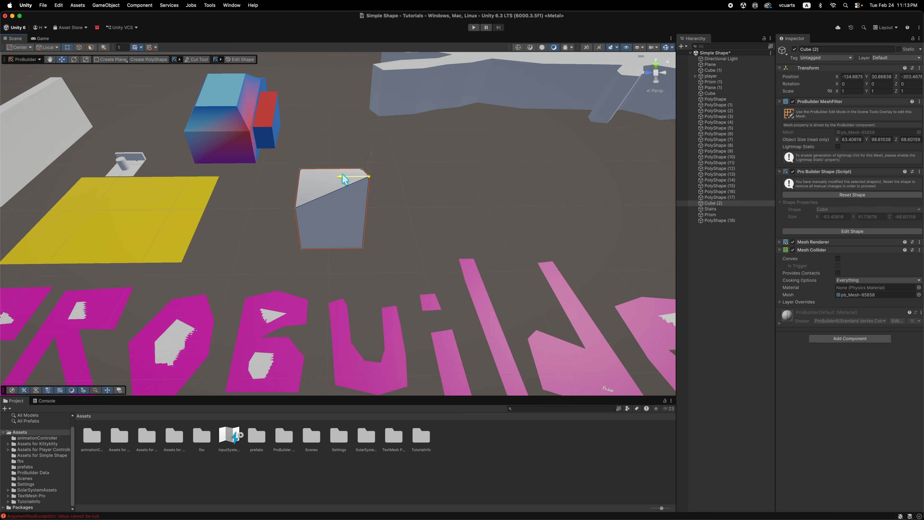
drag(349, 207, 494, 200)
alt+drag(553, 231, 522, 206)
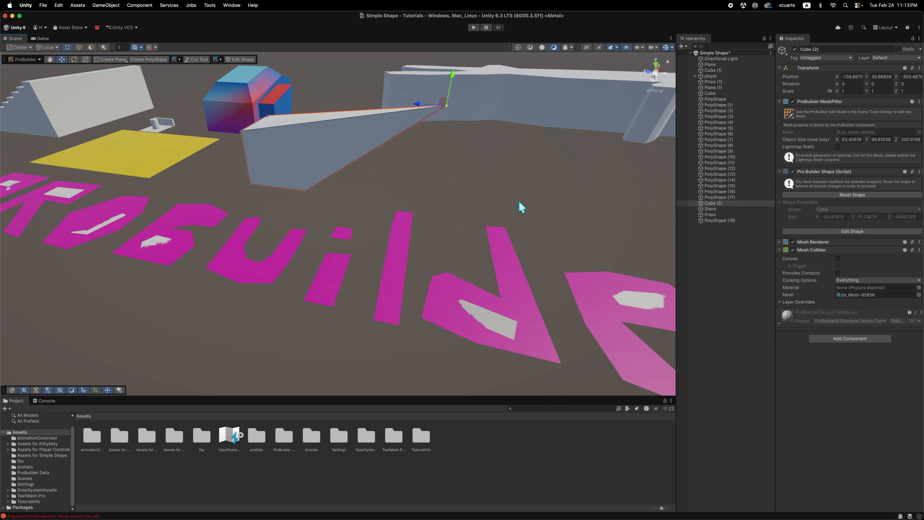
key(super+z)
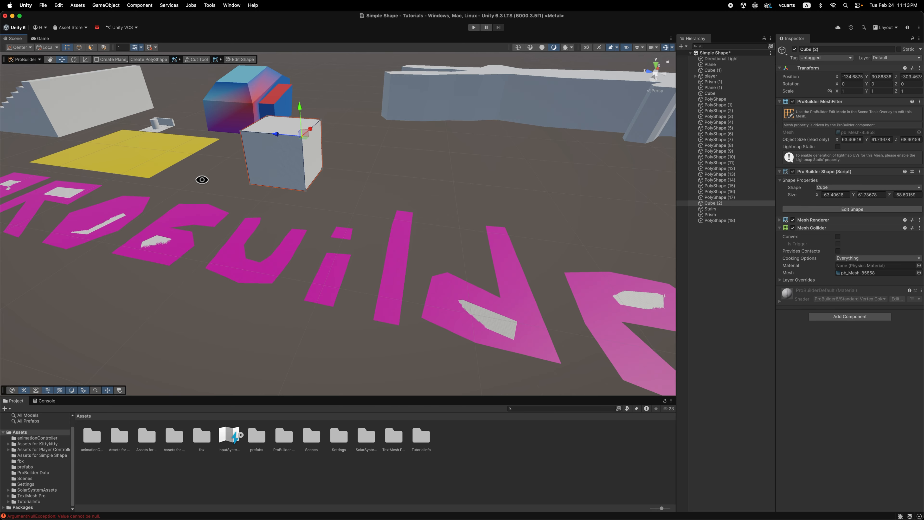
Use Edit Shape on the white cube to enlarge it through its face handles to about 171 × 111 × 193 units.
alt+drag(202, 180, 238, 198)
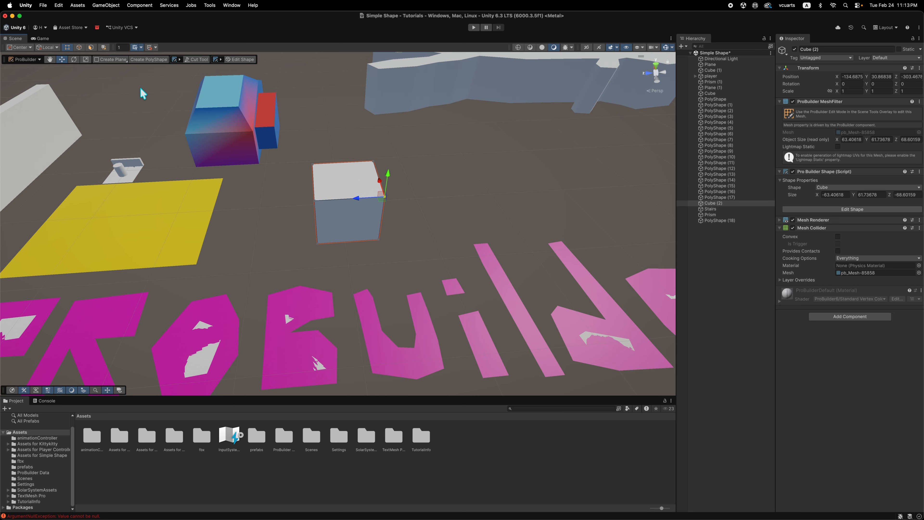
click(36, 61)
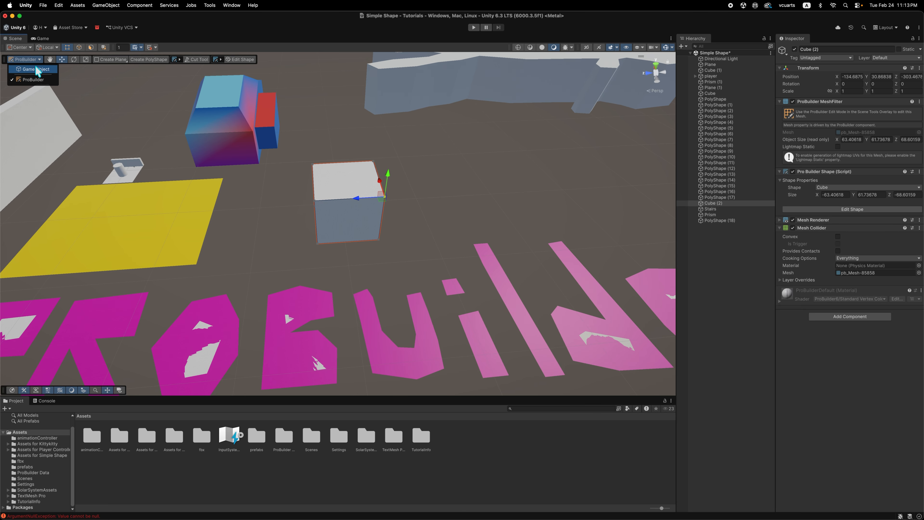
click(232, 60)
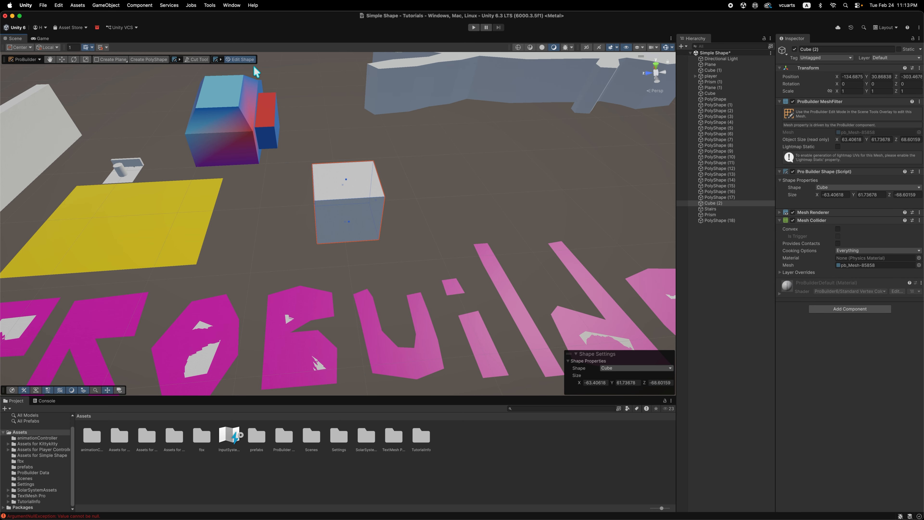
alt+drag(386, 268, 356, 251)
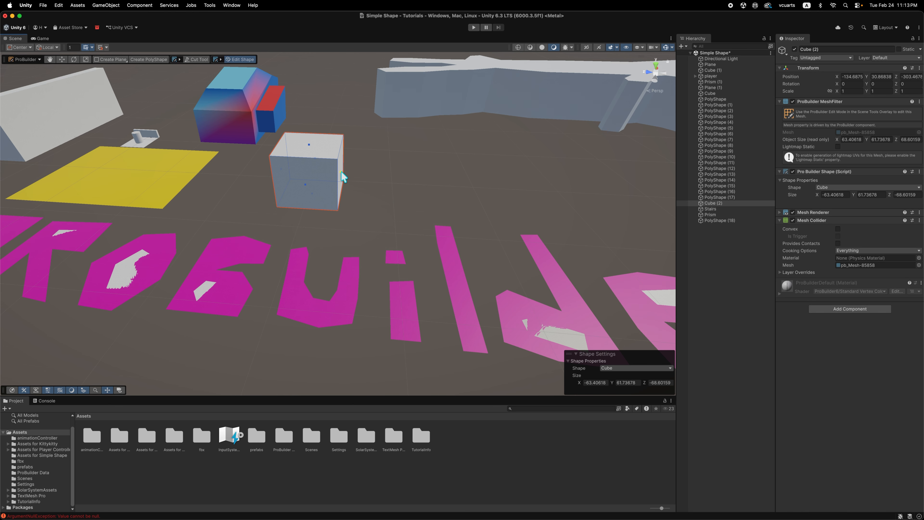
drag(341, 173, 427, 187)
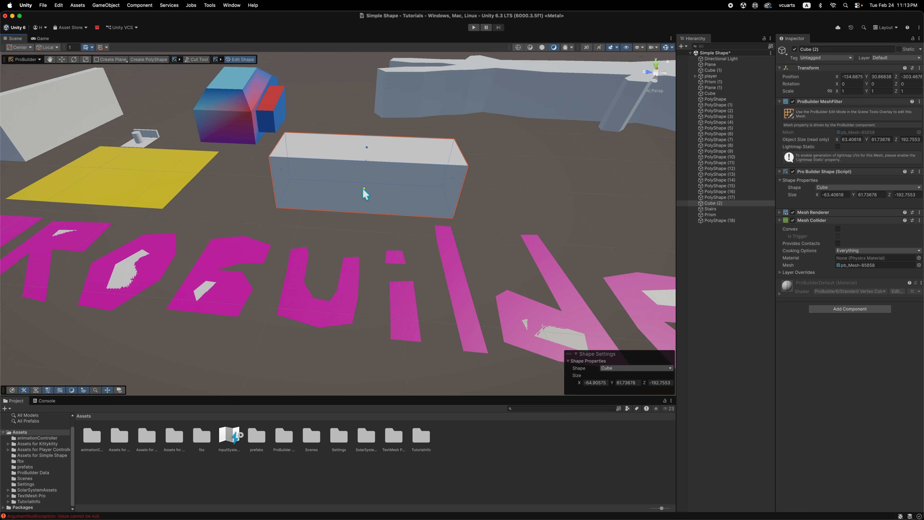
drag(361, 187, 347, 240)
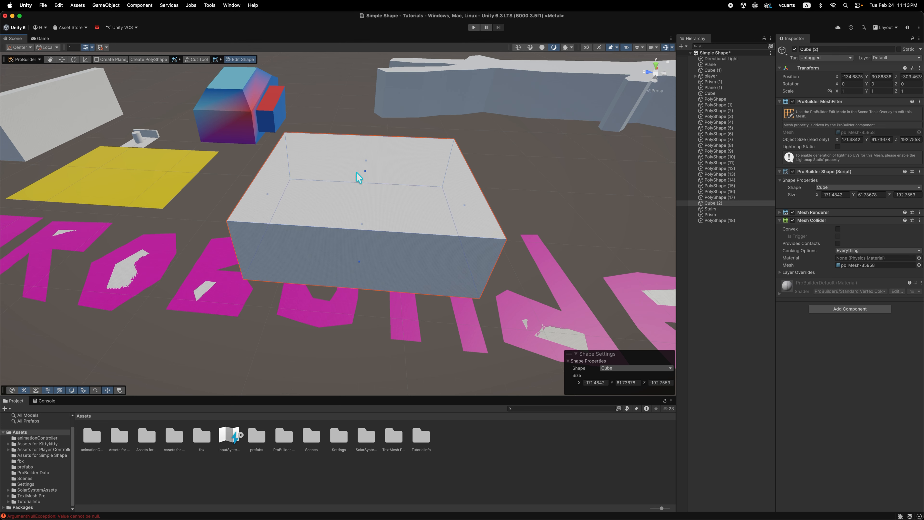
drag(364, 171, 346, 127)
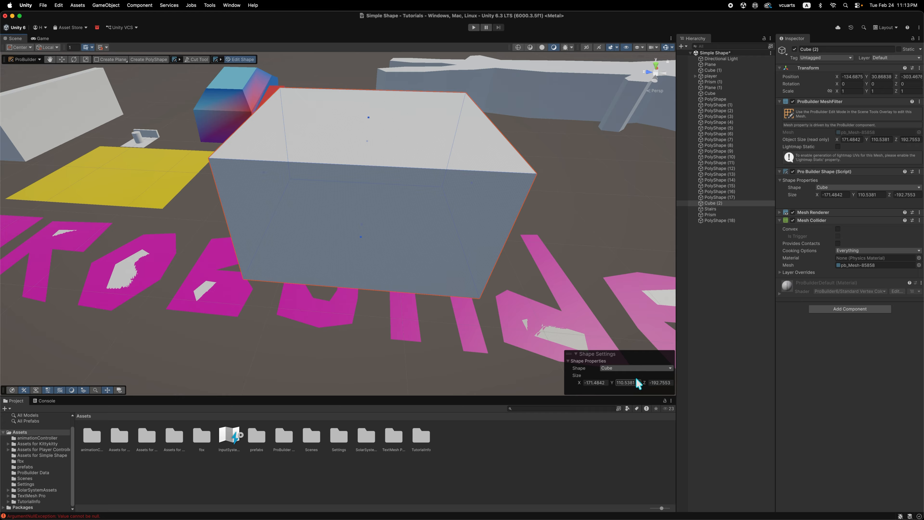
Change the enlarged cube's shape to Cylinder and set its sides count to 64.
click(637, 367)
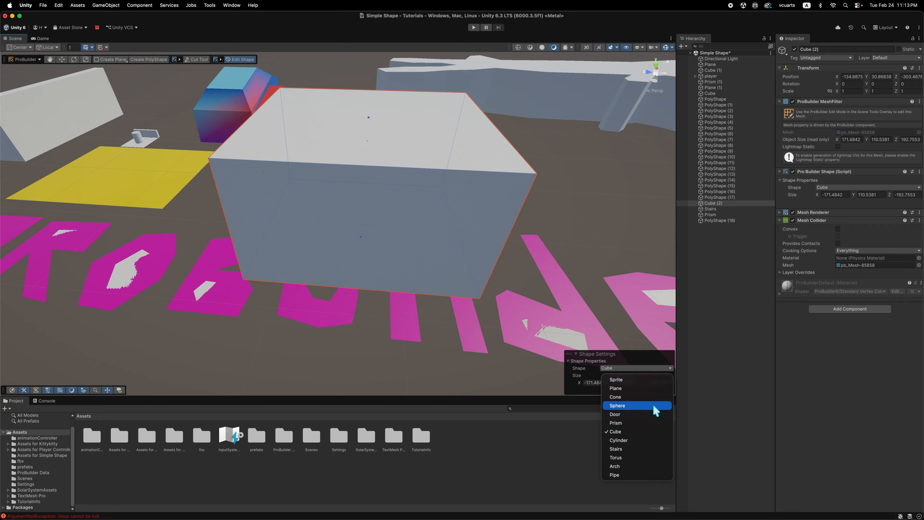
click(646, 440)
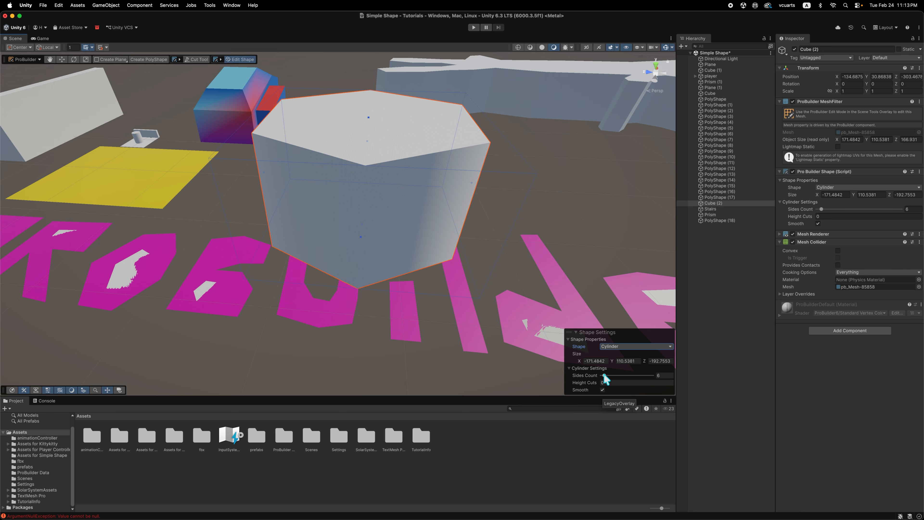
drag(604, 376, 642, 381)
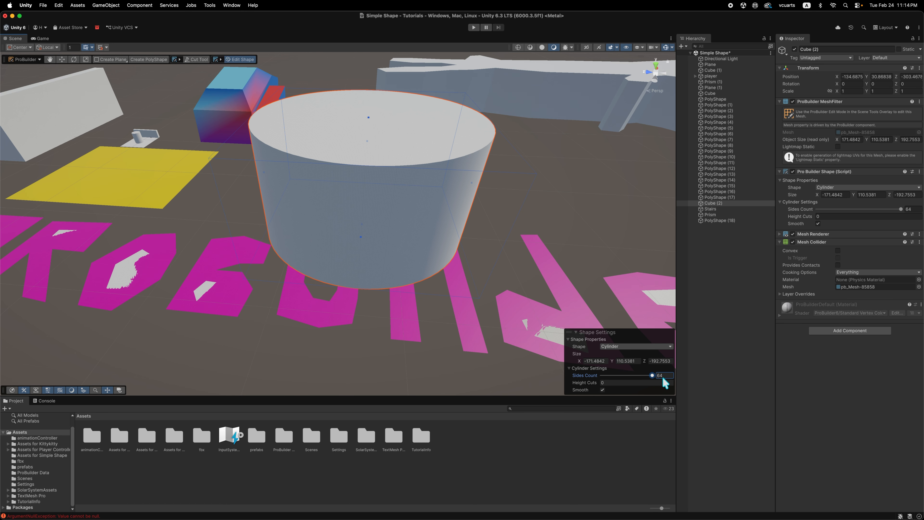
mouse_move(544, 228)
alt+mouse_down()
mouse_move(528, 299)
mouse_move(529, 253)
mouse_move(542, 244)
alt+mouse_up()
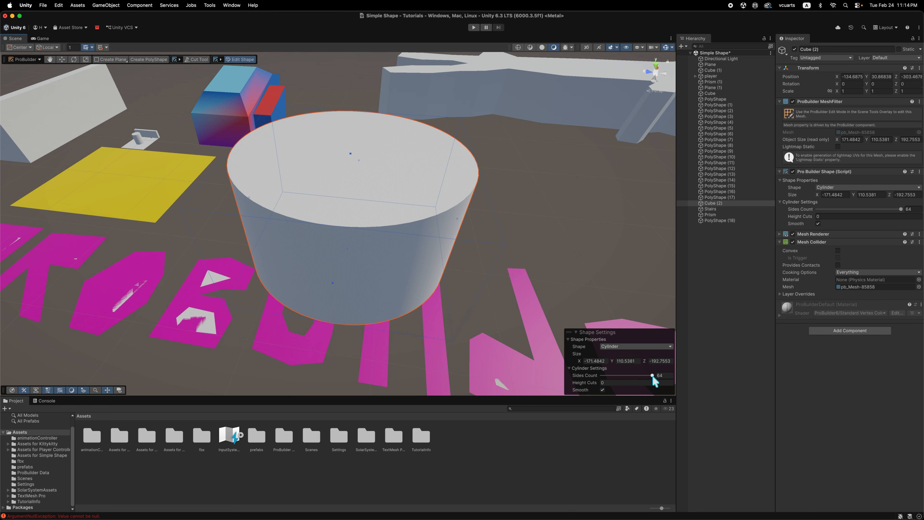
Reduce the cylinder to 5 sides and about 106 × 74 × 120 units, and turn it with the shape's orientation arrows.
drag(652, 375, 604, 382)
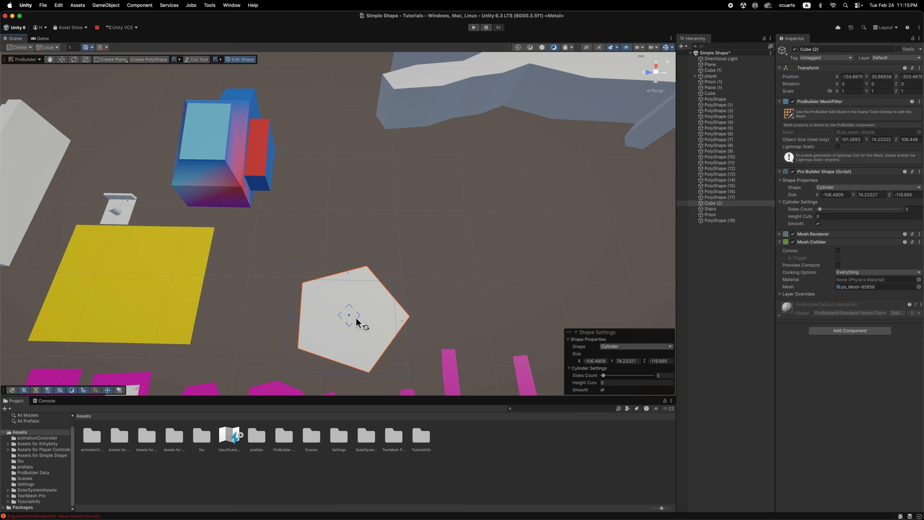
click(356, 317)
click(356, 317)
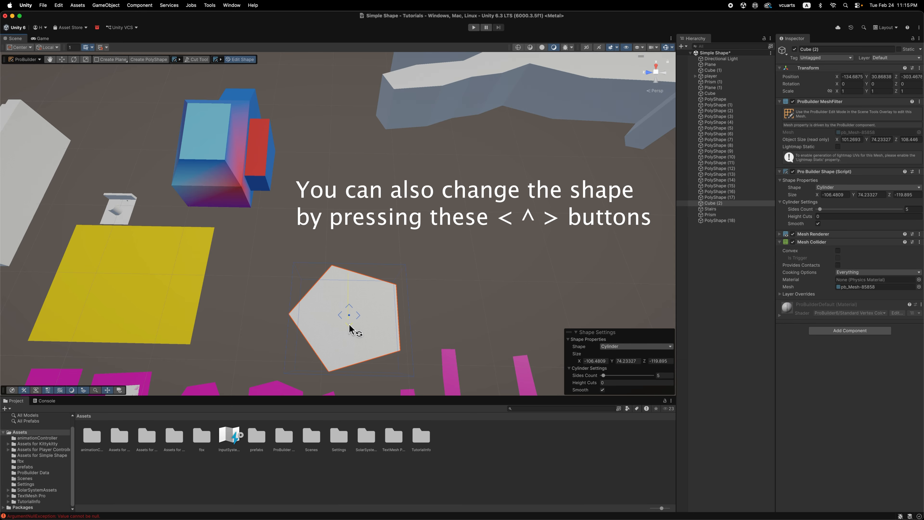
click(348, 324)
click(347, 325)
click(347, 326)
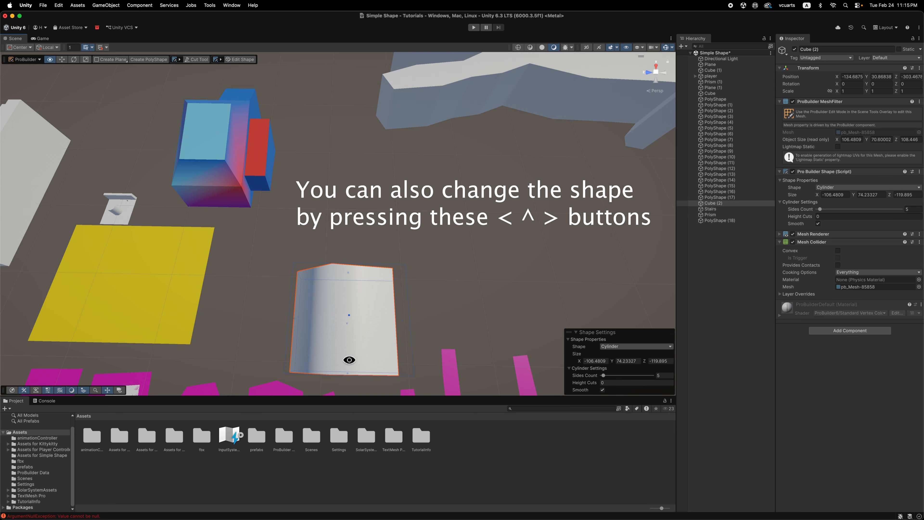
alt+drag(350, 361, 345, 278)
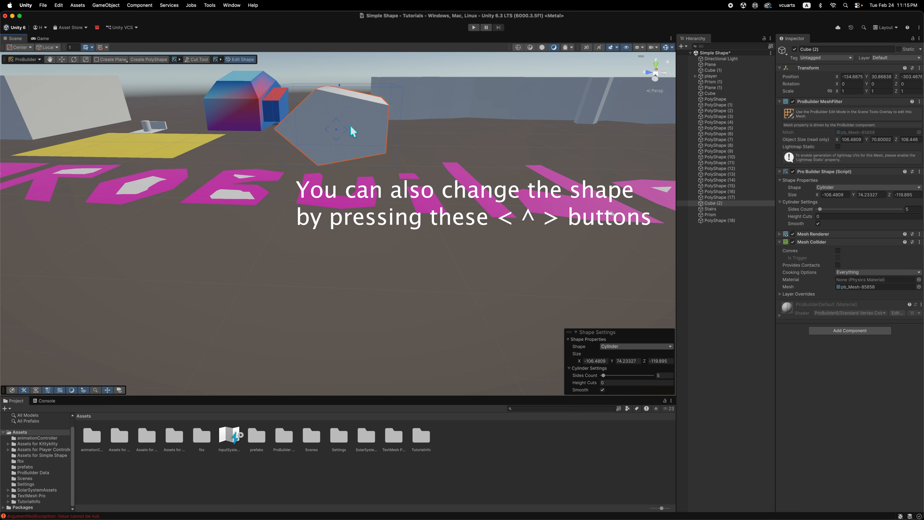
click(336, 119)
alt+drag(356, 126, 357, 195)
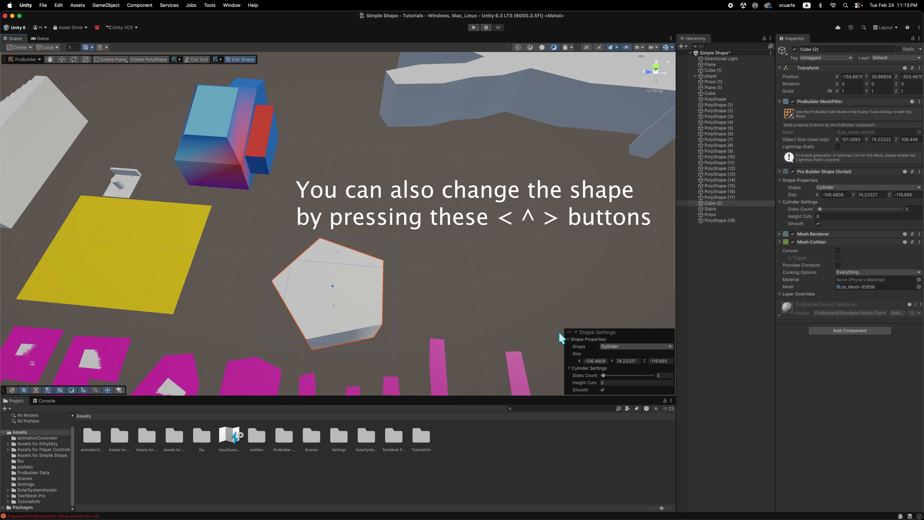
Change the shape to Cube, shorten it to about 97 units along Z, and finish editing the shape.
click(643, 346)
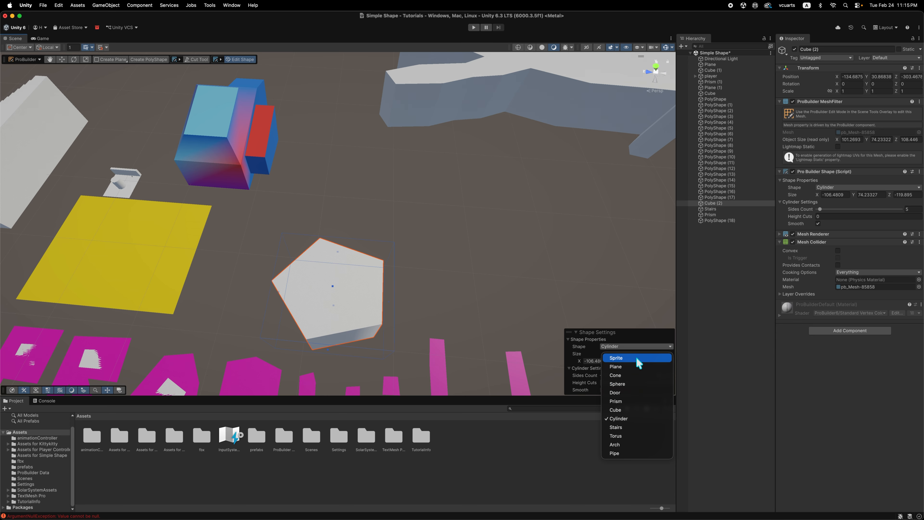
click(634, 407)
alt+drag(482, 317, 474, 271)
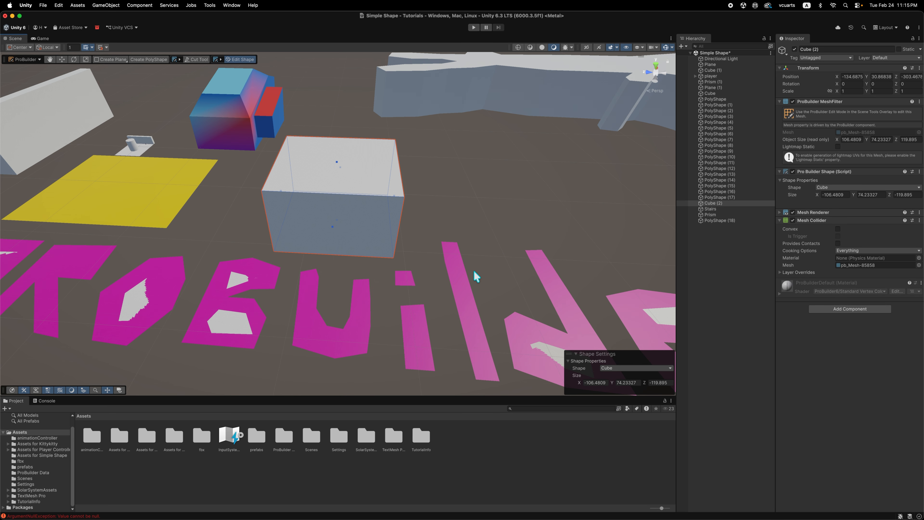
drag(396, 201, 327, 175)
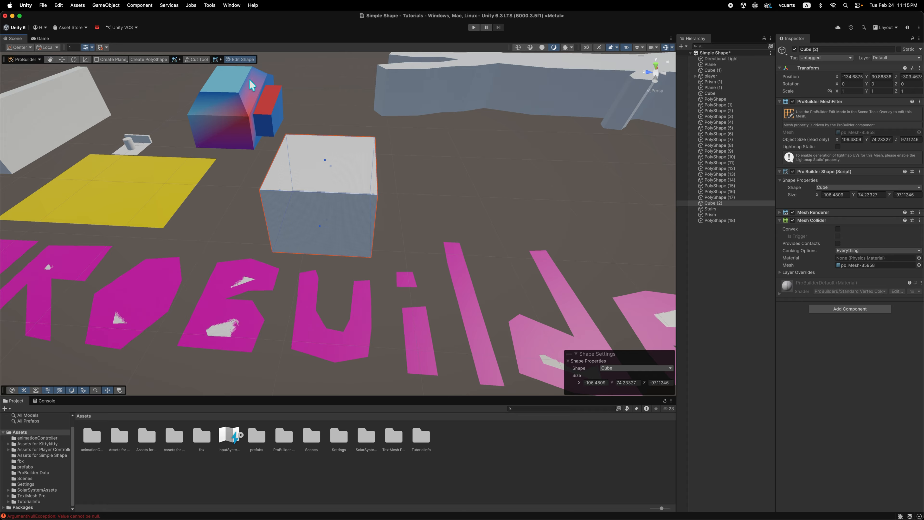
click(240, 59)
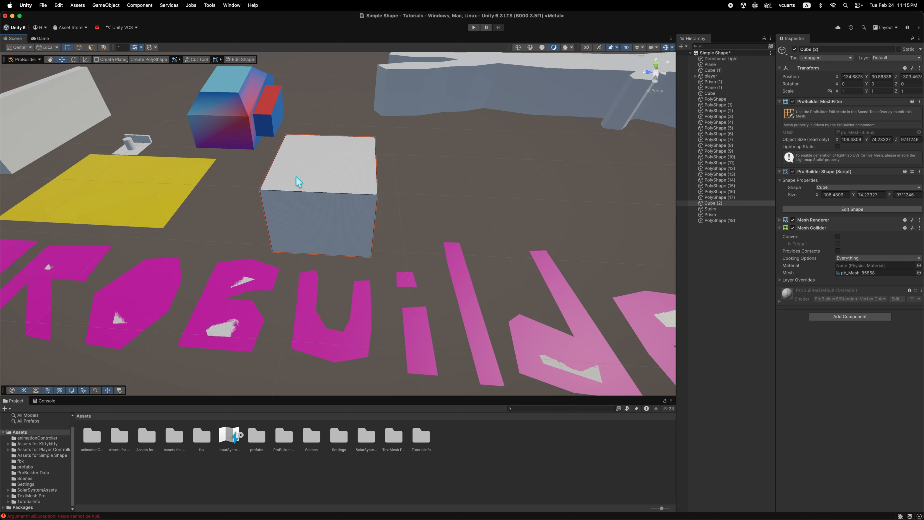
In face selection, inset the cube's top face into a small centre face with the Scale tool, and undo it.
scroll(360, 207, down, 3)
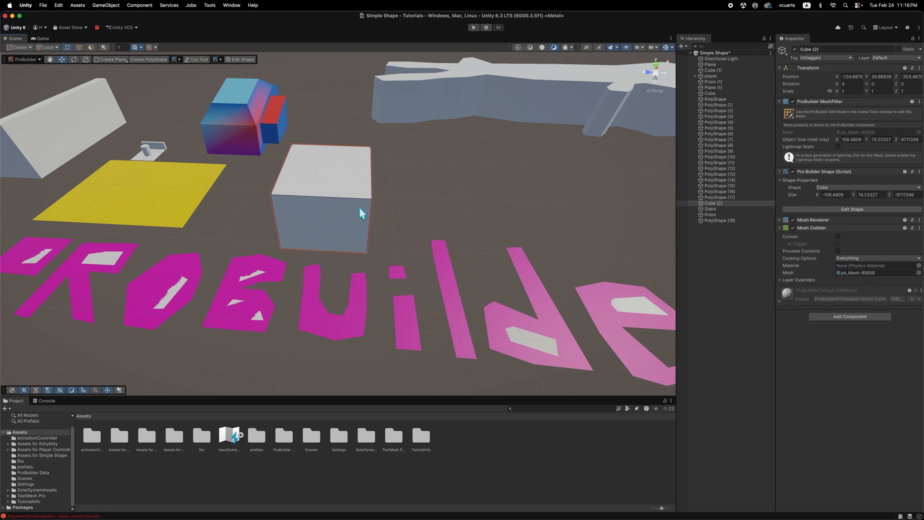
click(91, 47)
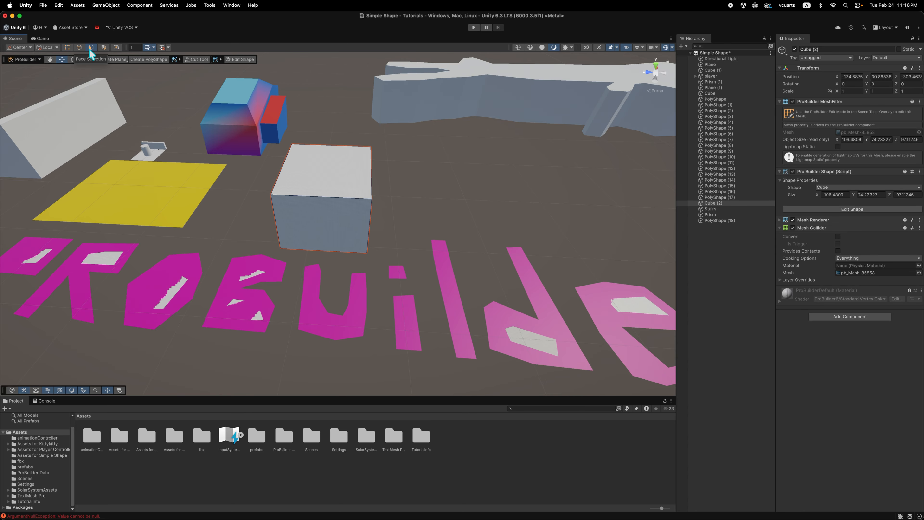
click(348, 182)
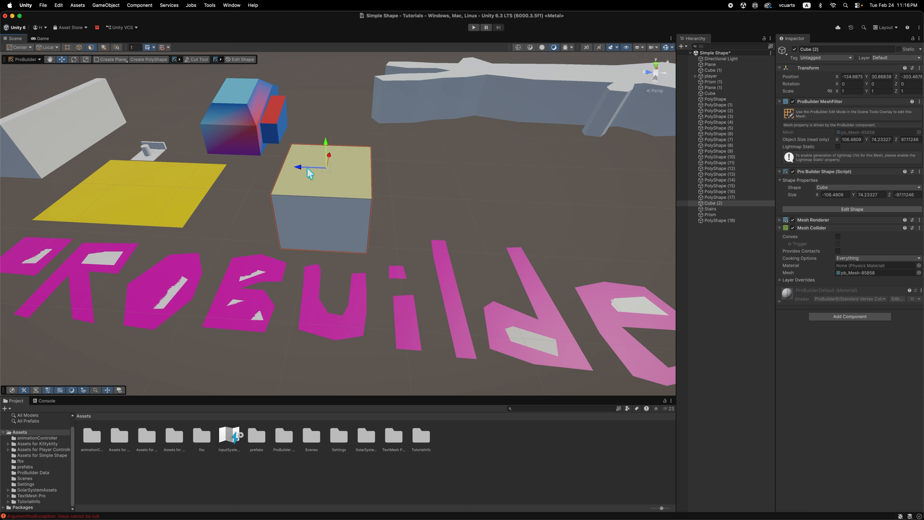
click(86, 60)
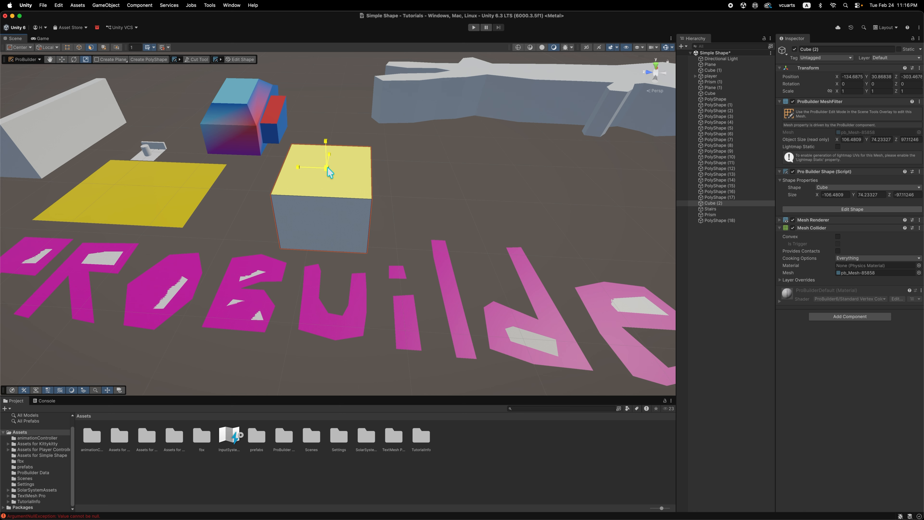
shift+drag(328, 167, 303, 171)
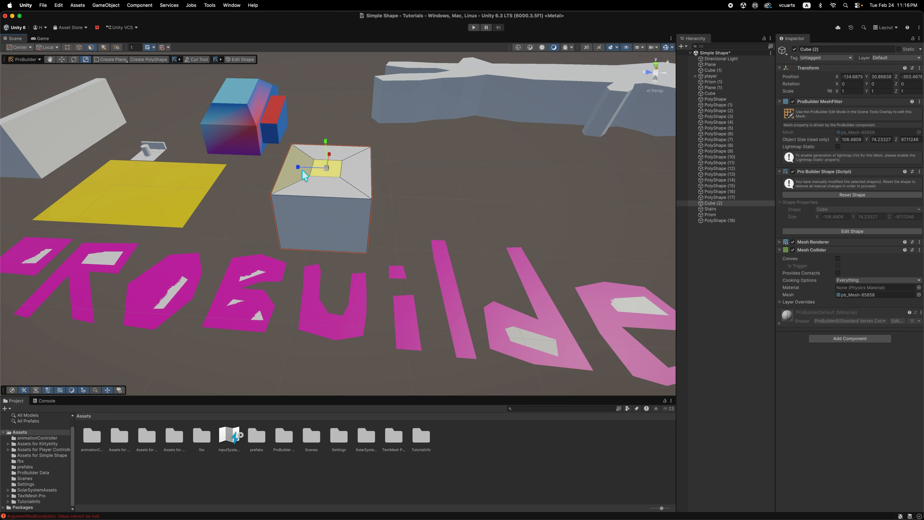
key(super+z)
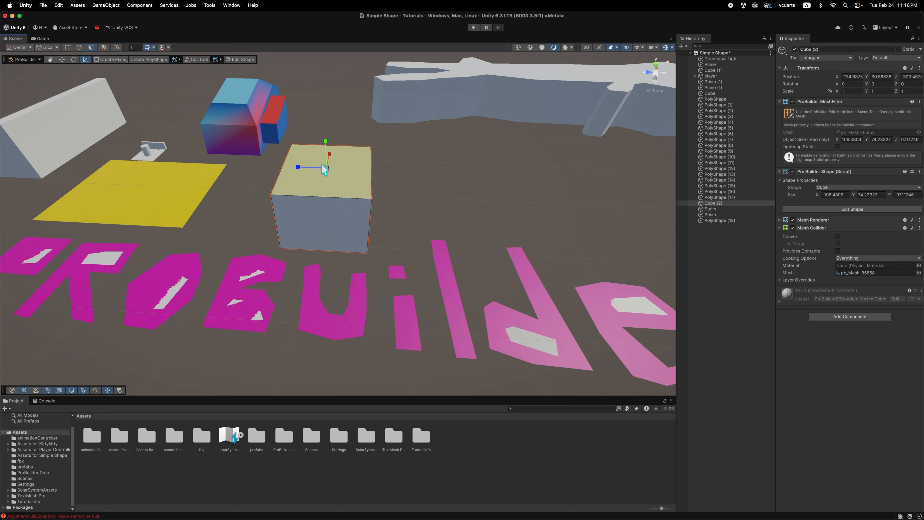
Inset the cube's top face again into a larger centre face, check it from several sides, and select that inner face.
mouse_move(326, 170)
shift+mouse_down()
mouse_move(315, 168)
mouse_move(325, 170)
shift+mouse_up()
alt+drag(379, 180, 377, 213)
click(403, 210)
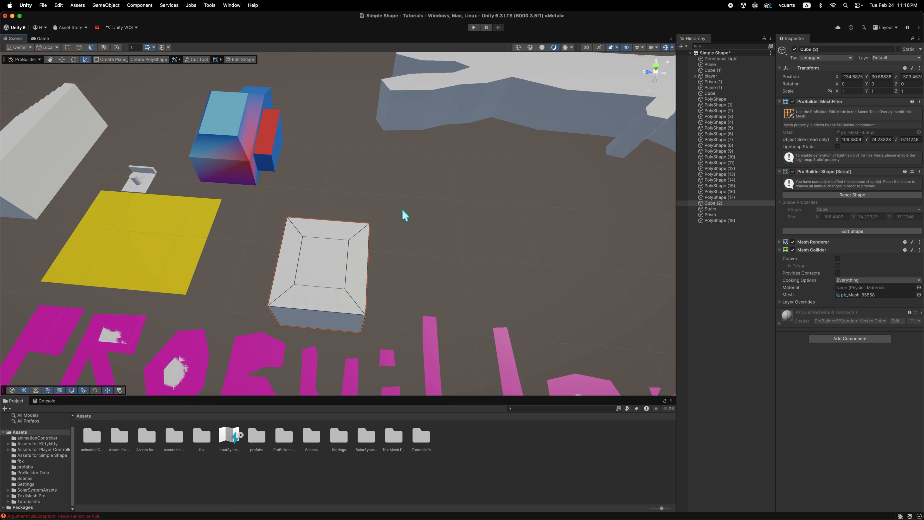
alt+drag(408, 280, 235, 185)
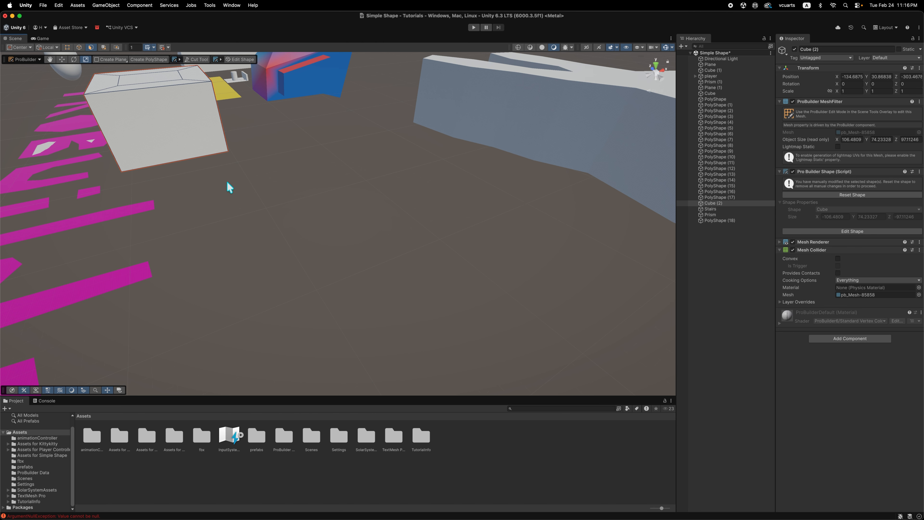
alt+drag(165, 202, 367, 247)
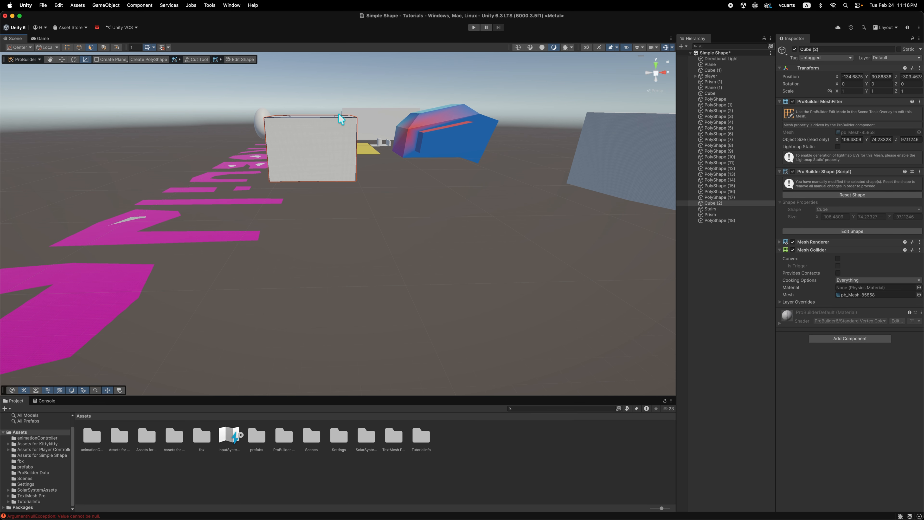
alt+drag(205, 132, 392, 217)
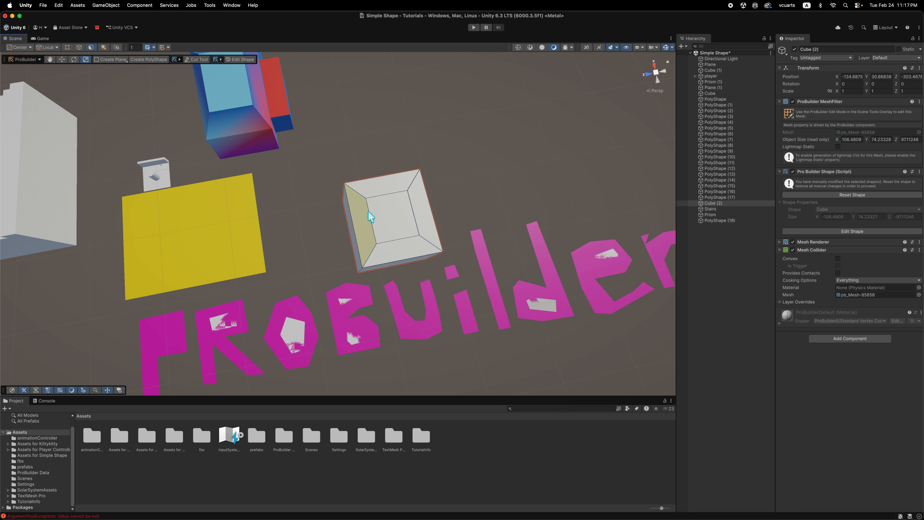
alt+drag(470, 273, 408, 229)
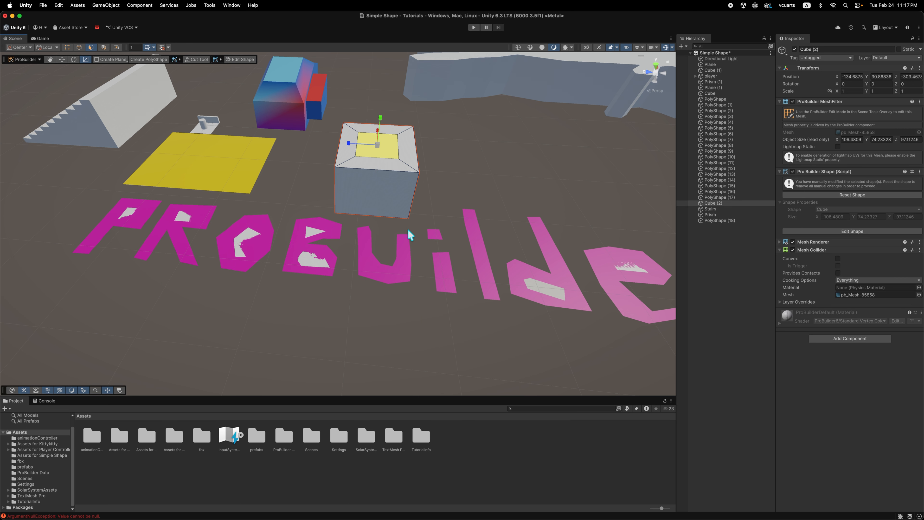
middle_drag(451, 201, 452, 241)
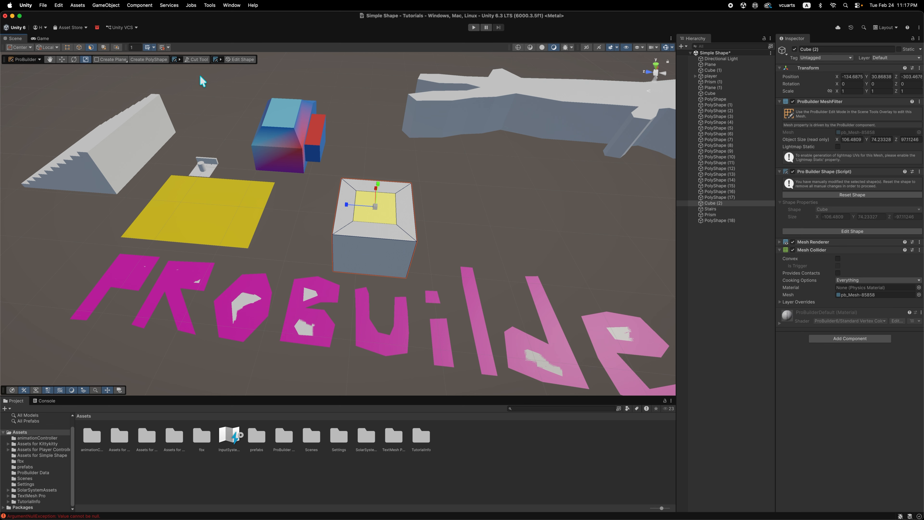
Move the inset top face upward with the Move tool until the object is about 104 units high.
click(62, 60)
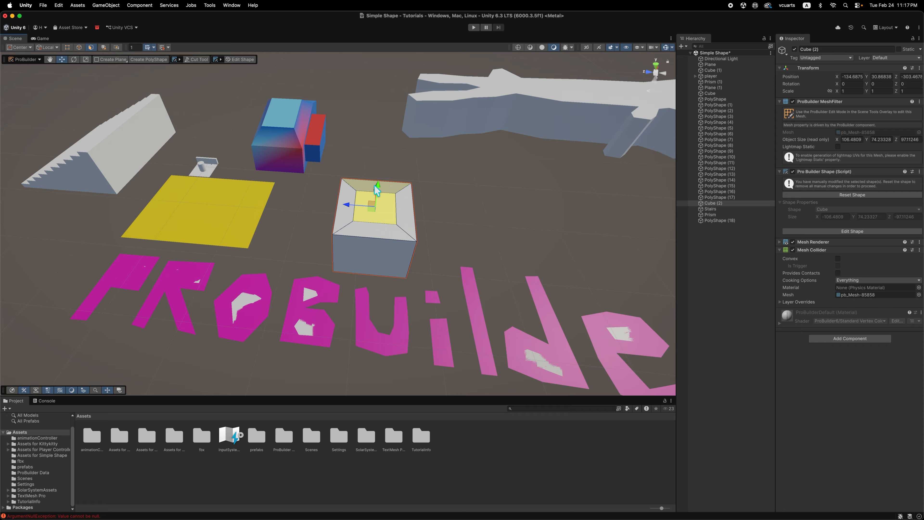
drag(377, 184, 378, 174)
click(379, 173)
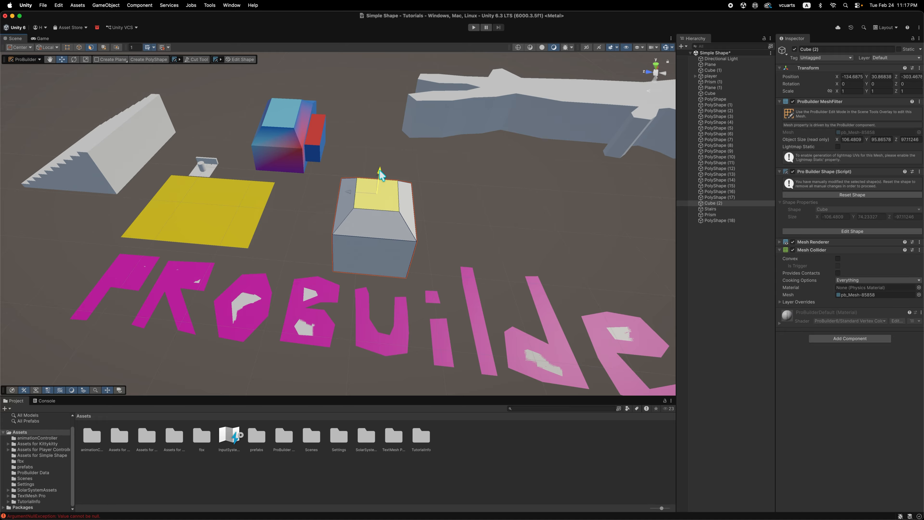
mouse_move(377, 175)
mouse_down()
mouse_move(384, 150)
mouse_move(380, 163)
mouse_up()
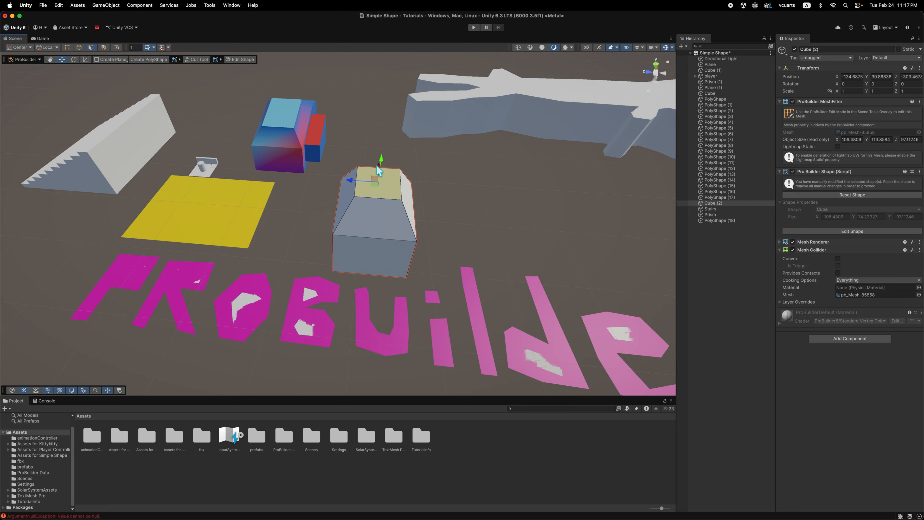
drag(381, 160, 380, 172)
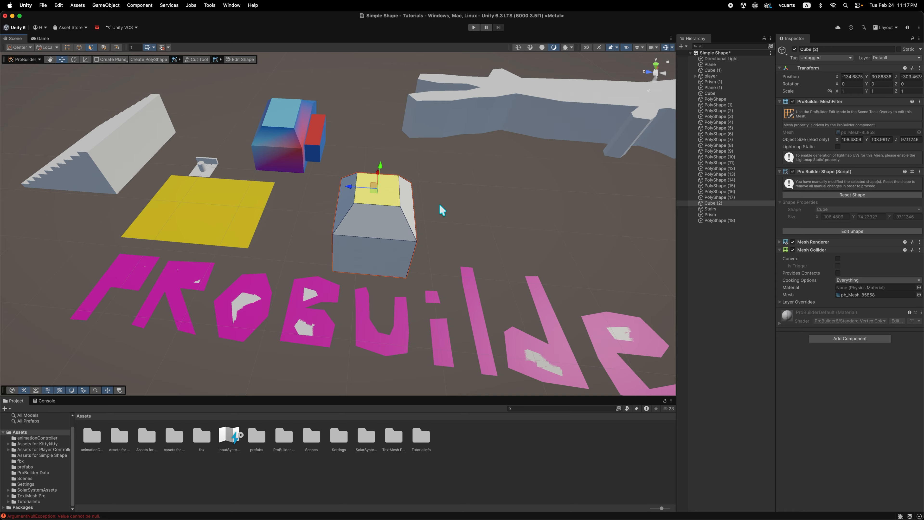
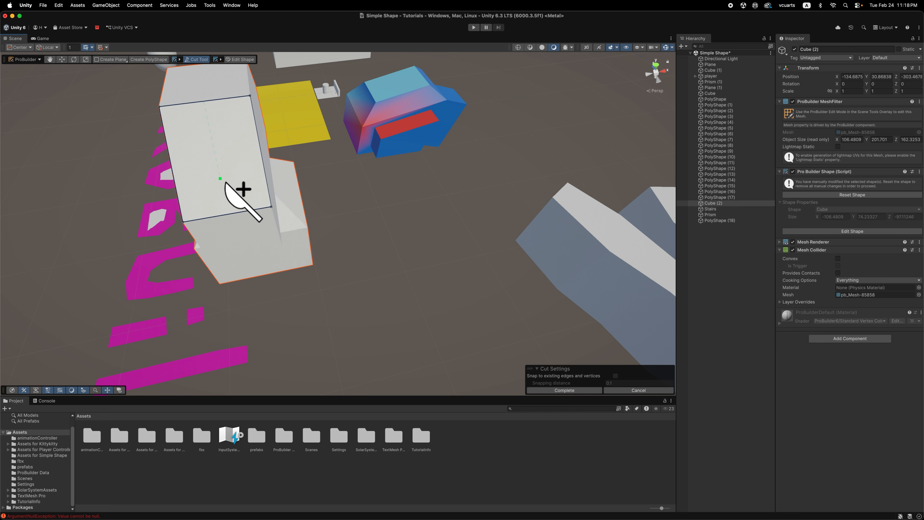
Complete the lengthwise cut that splits the cube's sloped face in two with the Cut Tool, and select one of the halves.
click(254, 227)
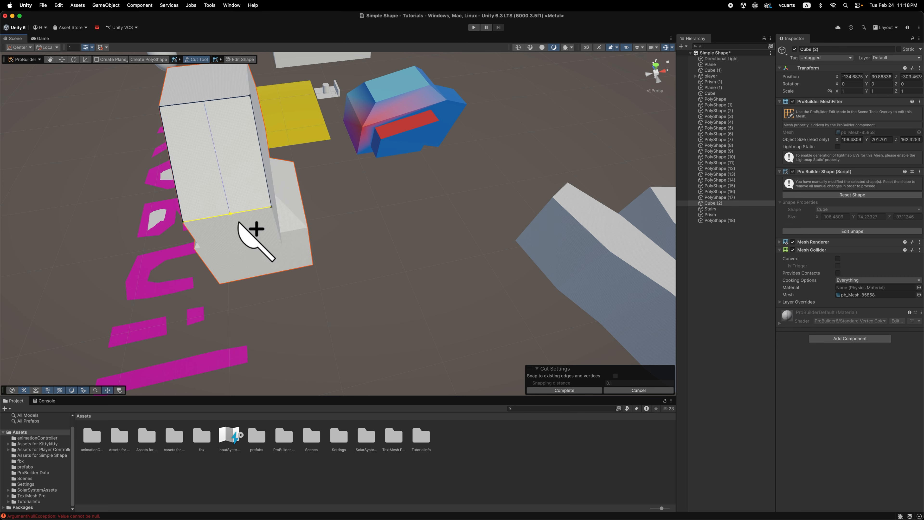
click(200, 64)
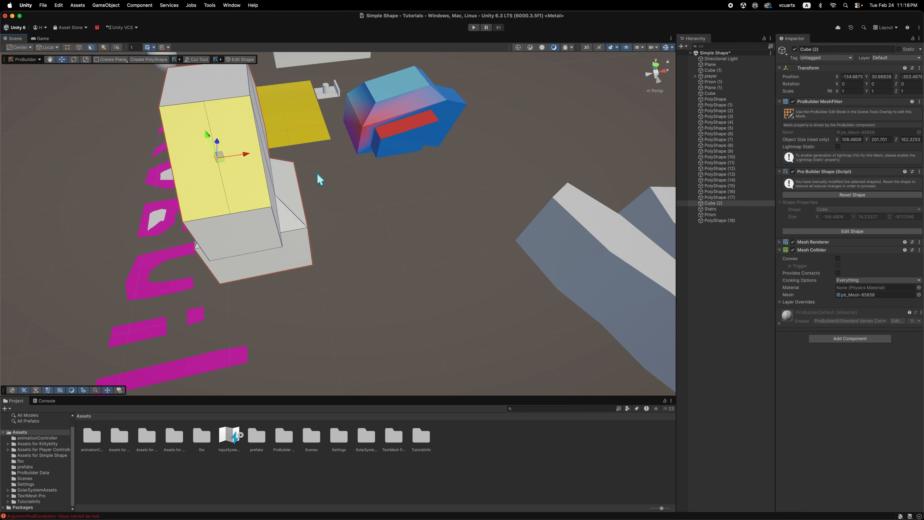
click(233, 193)
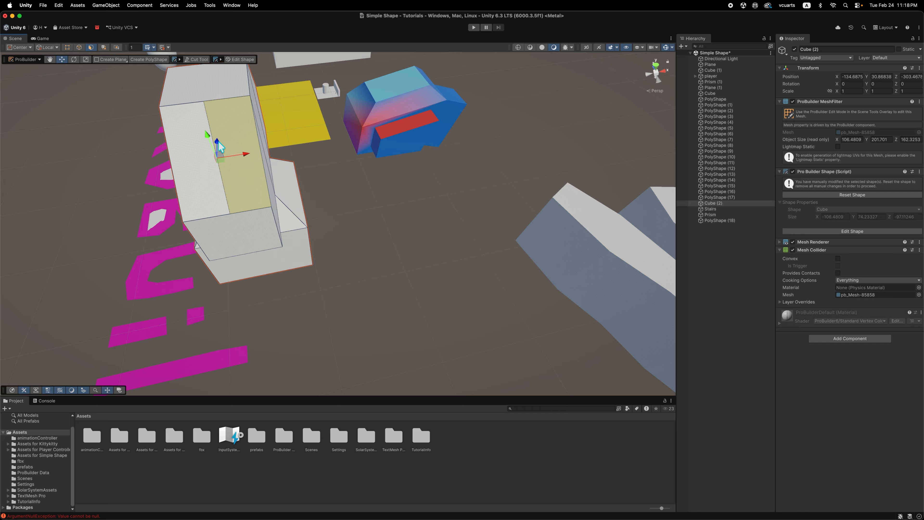
Extrude the selected half of the sloped face upward with the Move tool until the object is about 244 units high.
drag(216, 142, 216, 112)
key(super+z)
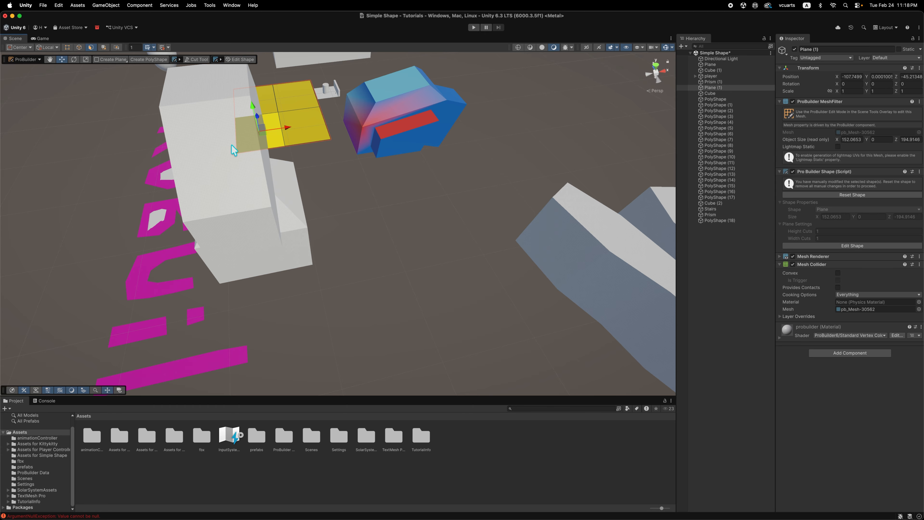
shift+drag(218, 139, 215, 106)
alt+drag(188, 195, 357, 191)
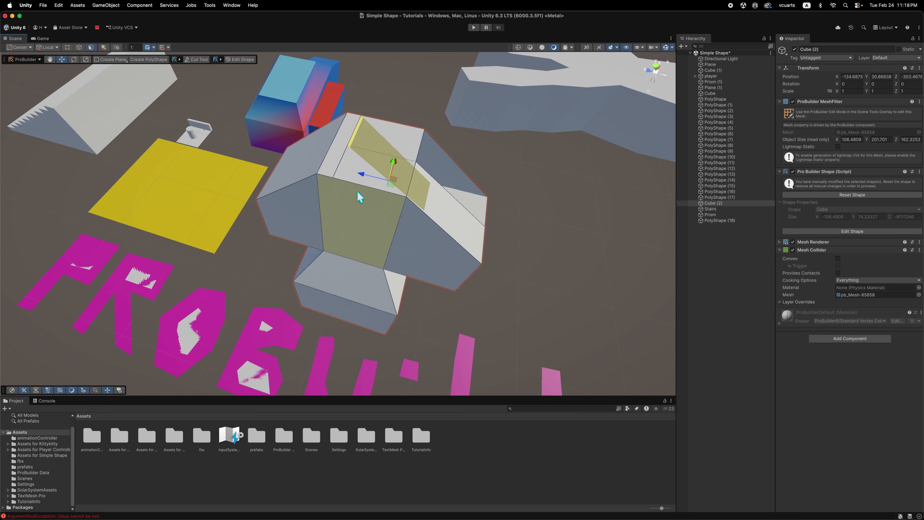
drag(463, 178, 476, 131)
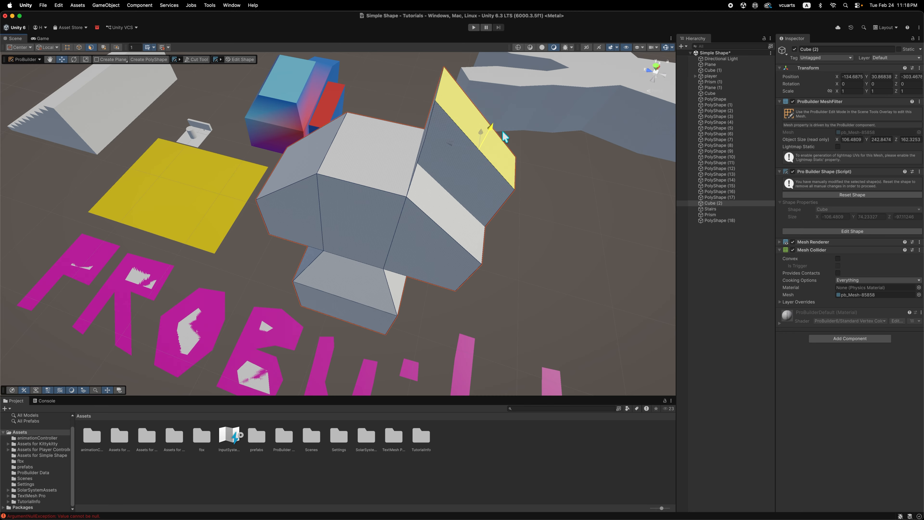
alt+drag(560, 182, 201, 257)
alt+drag(167, 283, 315, 212)
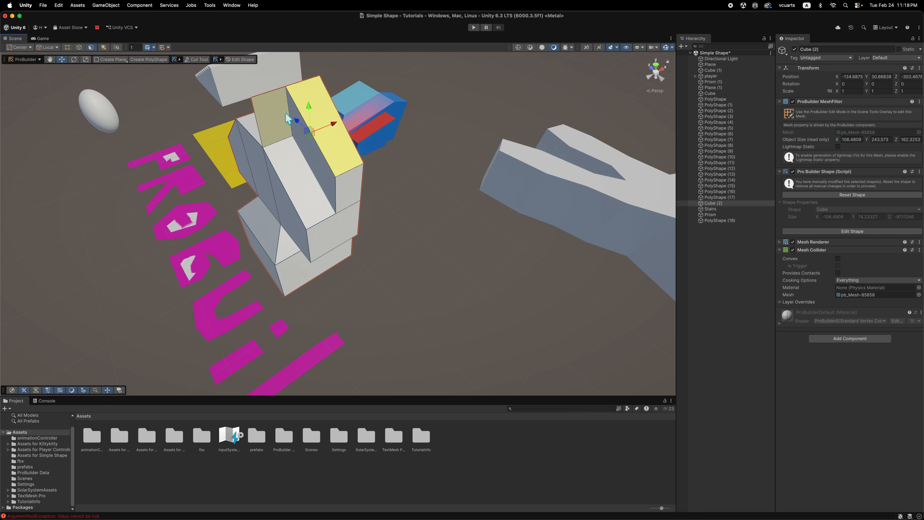
Try to delete the narrow upright face at the top of the cube beside the raised half, and undo the deletion.
click(270, 127)
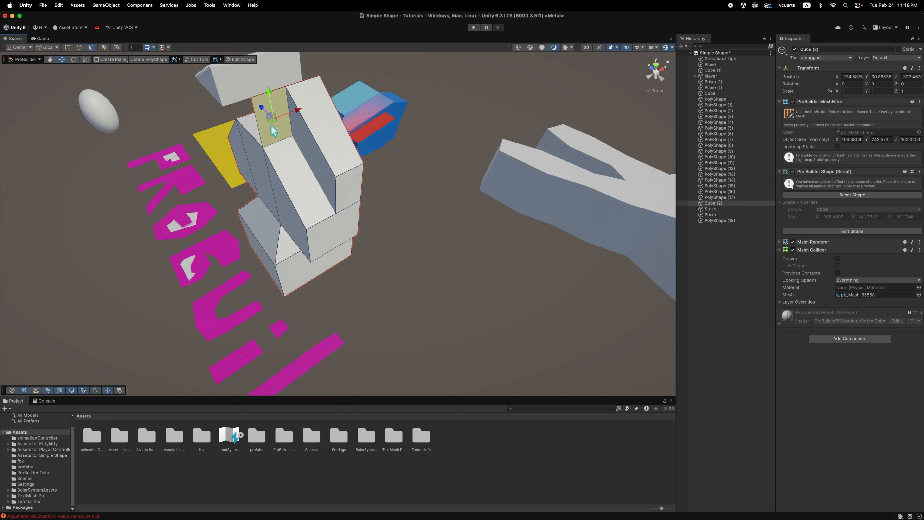
key(super+BackSpace)
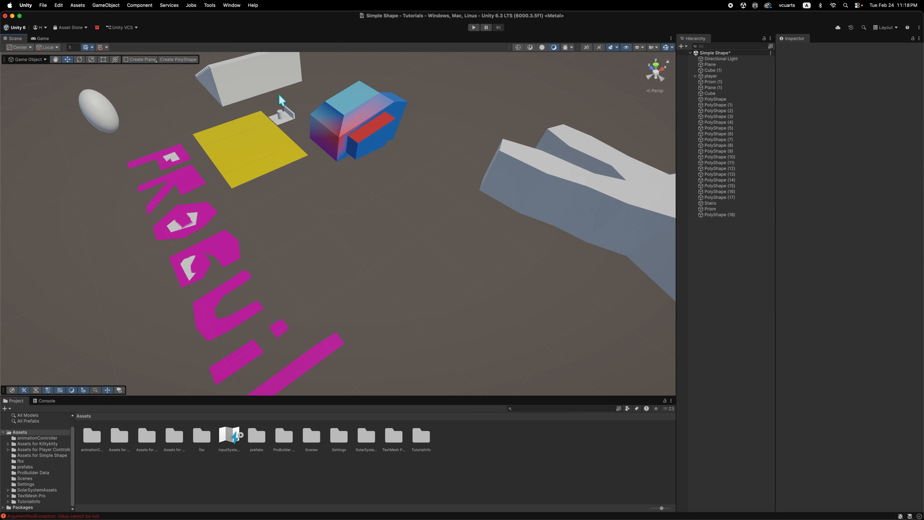
key(super+z)
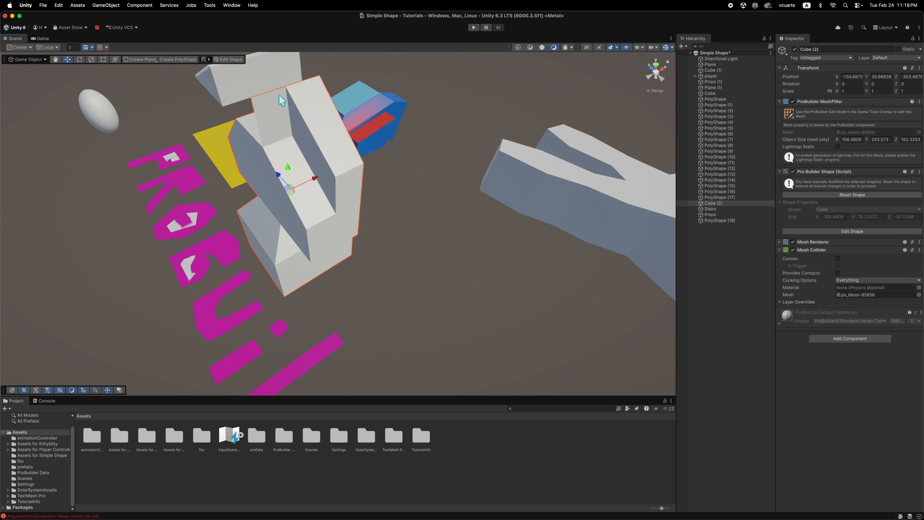
Return to ProBuilder face editing on the cube, select the narrow upright face beside the raised half, and remove it with Delete Faces.
click(217, 100)
alt+drag(207, 152, 331, 190)
click(498, 225)
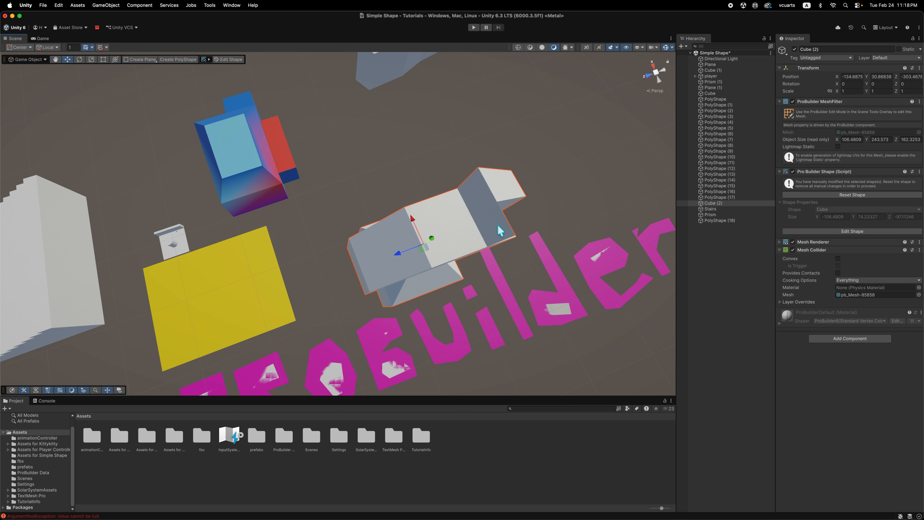
alt+drag(493, 238, 349, 136)
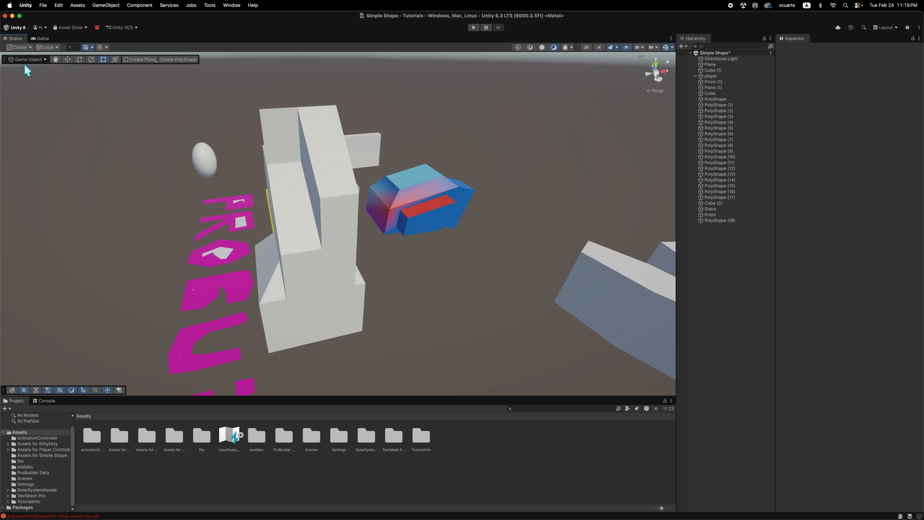
click(28, 59)
click(267, 143)
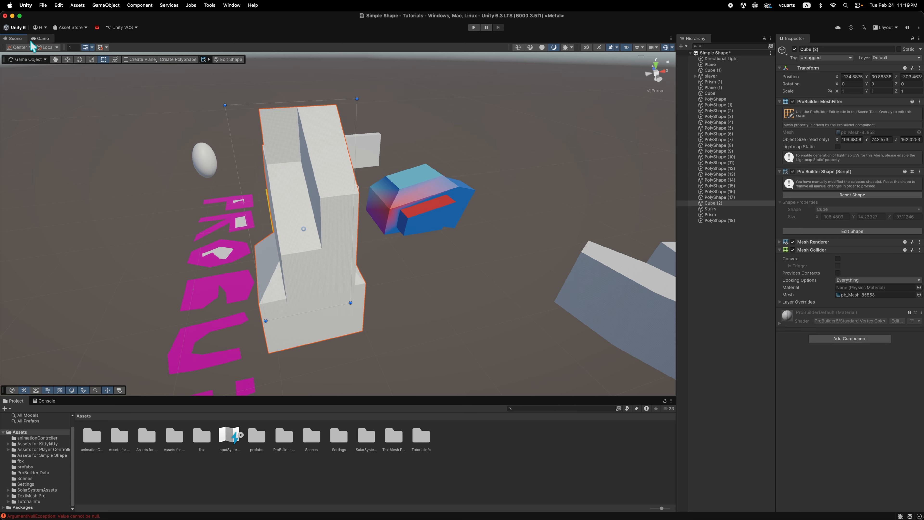
click(36, 80)
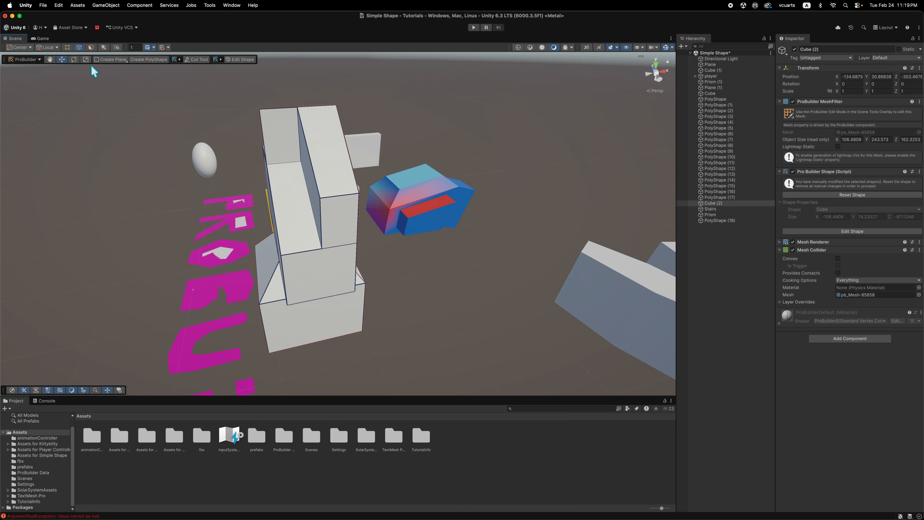
click(286, 141)
right_click(295, 148)
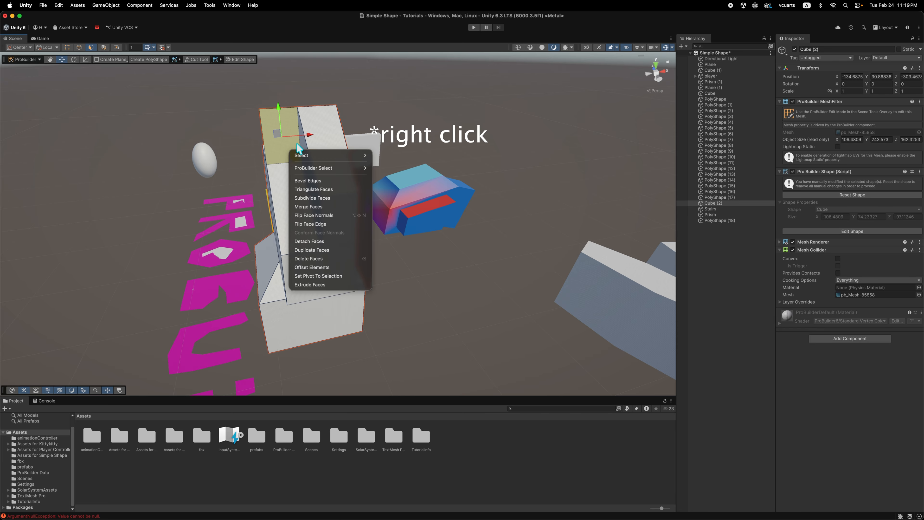
click(334, 258)
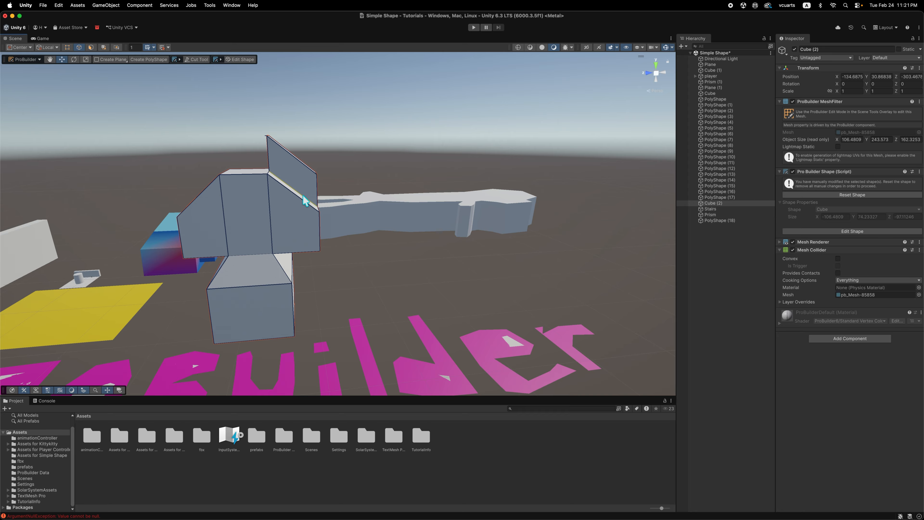
In face selection, select the lower sloped face beside the raised half and set the handle orientation to Element.
alt+drag(366, 235, 264, 229)
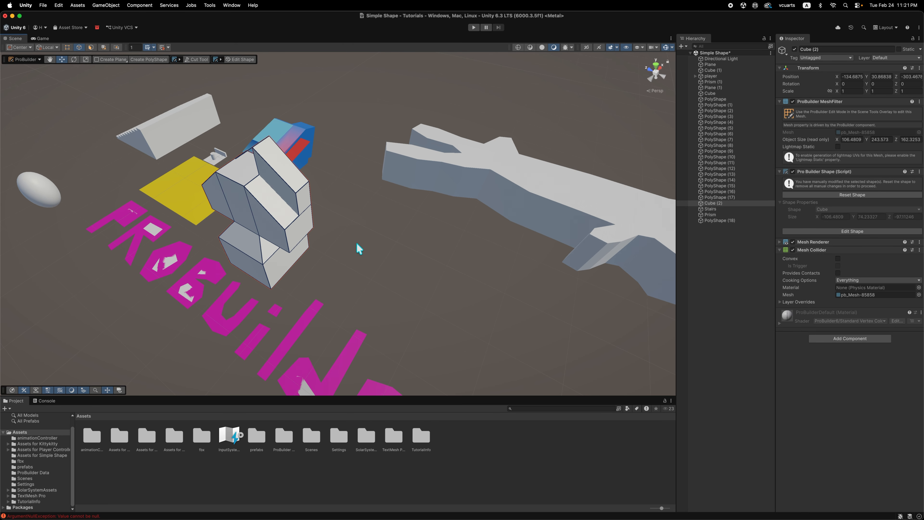
click(93, 48)
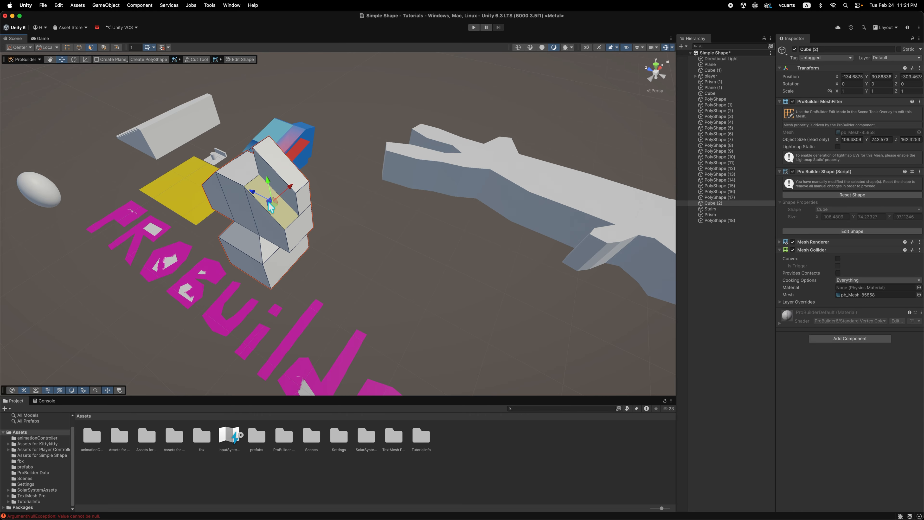
click(271, 204)
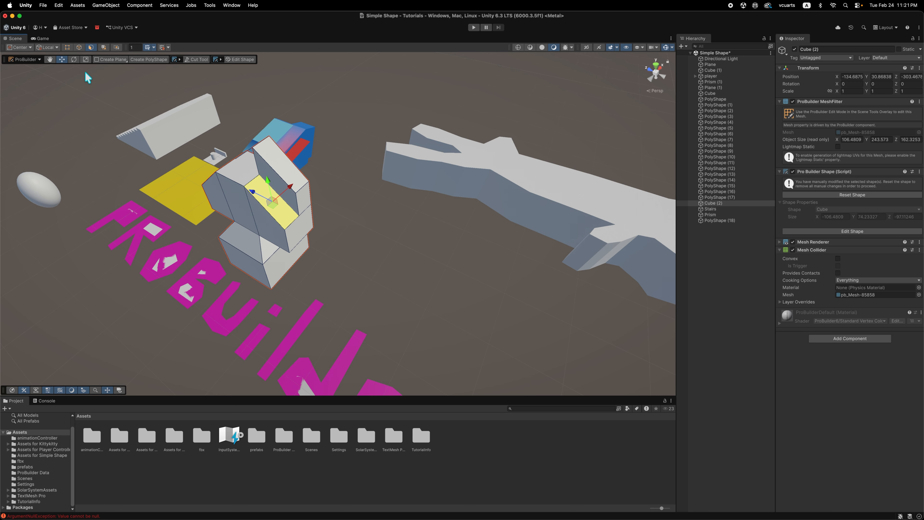
click(50, 48)
click(43, 76)
Extrude the selected sloped face outward along its own normal until the object is about 317 units high.
mouse_move(284, 197)
mouse_down()
mouse_move(356, 150)
mouse_move(280, 242)
mouse_move(318, 260)
mouse_move(327, 276)
mouse_move(301, 316)
mouse_move(326, 207)
mouse_move(305, 118)
mouse_move(308, 238)
mouse_move(274, 316)
mouse_move(285, 333)
mouse_move(255, 262)
mouse_move(309, 202)
mouse_move(285, 182)
mouse_move(288, 199)
mouse_up()
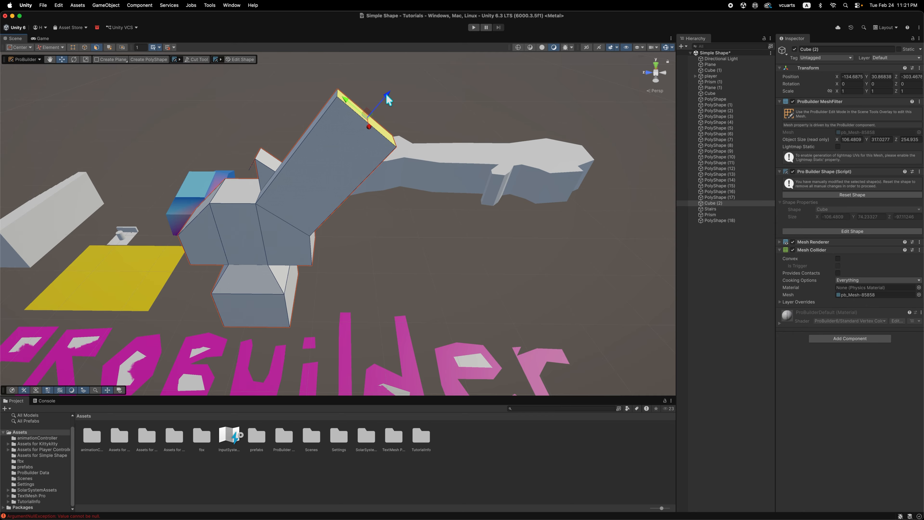
click(62, 51)
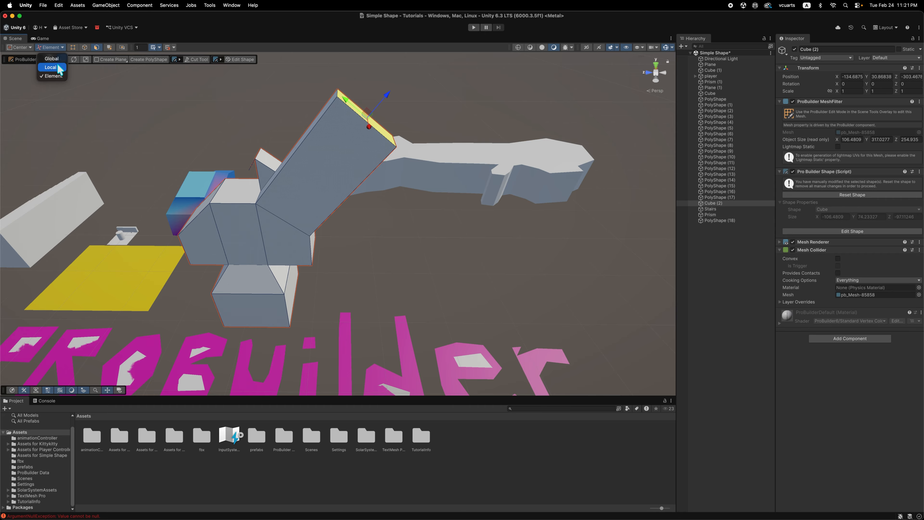
click(448, 81)
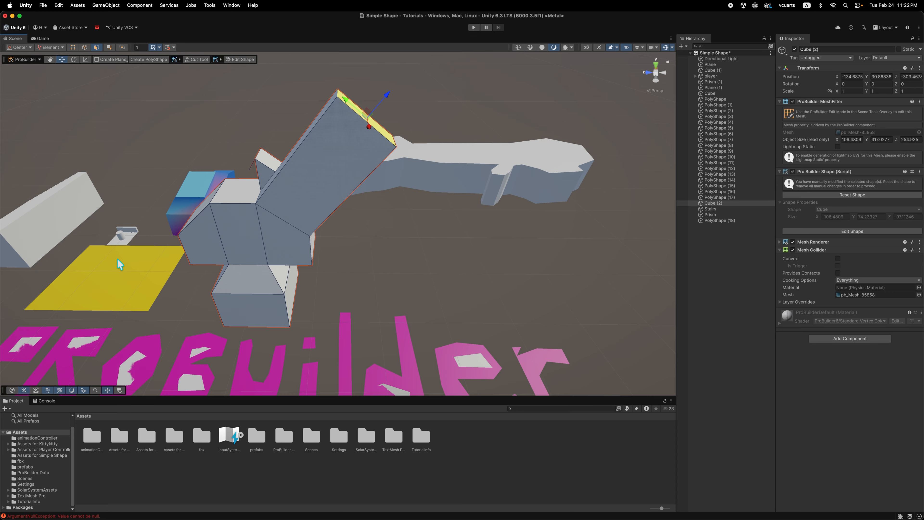
Bring the small platform beyond the yellow plane into view, select the player object and frame it.
middle_drag(117, 259, 280, 226)
scroll(278, 226, up, 2)
scroll(244, 228, up, 5)
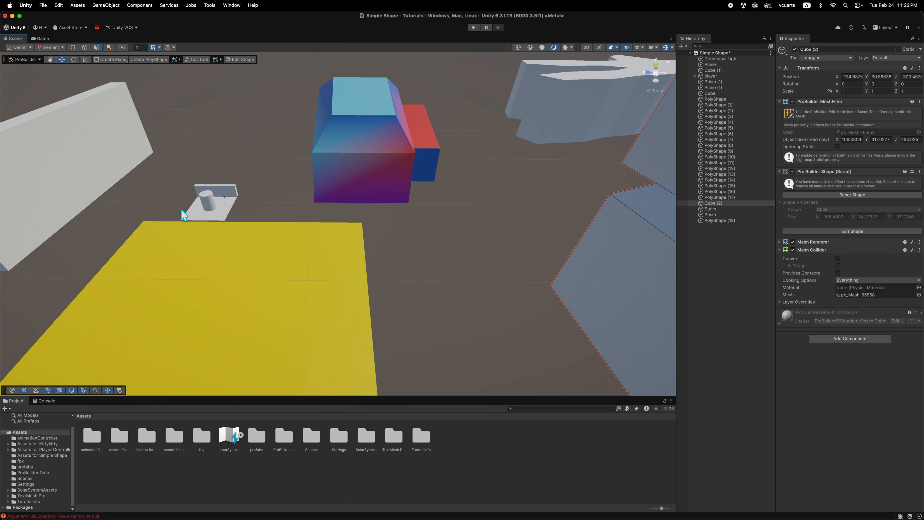
scroll(222, 196, up, 5)
middle_drag(175, 194, 351, 211)
middle_drag(80, 202, 289, 206)
scroll(289, 206, up, 4)
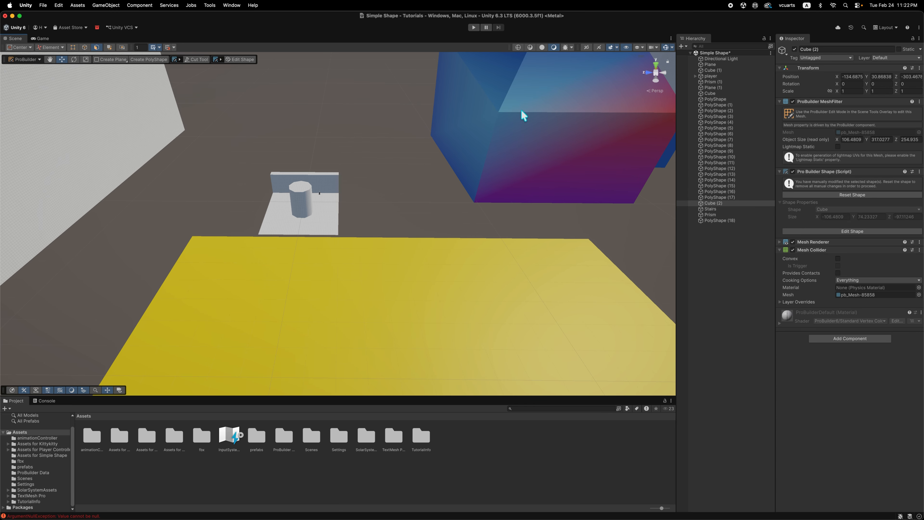
click(738, 76)
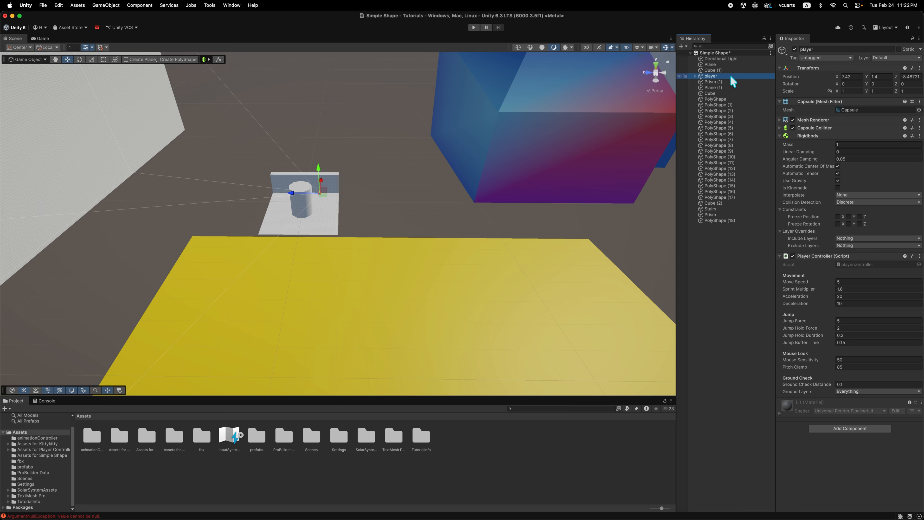
key(f)
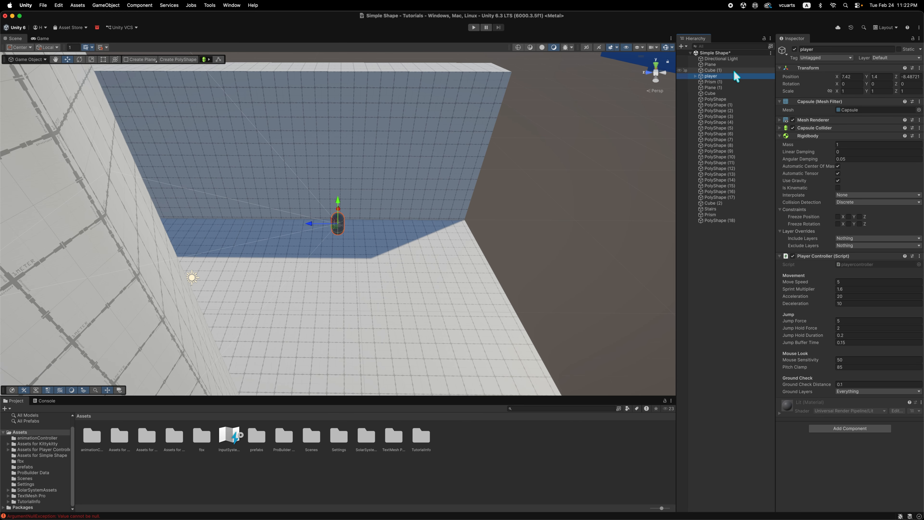
Examine the grid-textured floor, wall and column around the player from several angles and distances.
mouse_move(416, 229)
alt+mouse_down()
mouse_move(321, 256)
mouse_move(414, 275)
mouse_move(303, 310)
mouse_move(419, 314)
mouse_move(458, 268)
mouse_move(498, 254)
mouse_move(430, 250)
mouse_move(432, 225)
alt+mouse_up()
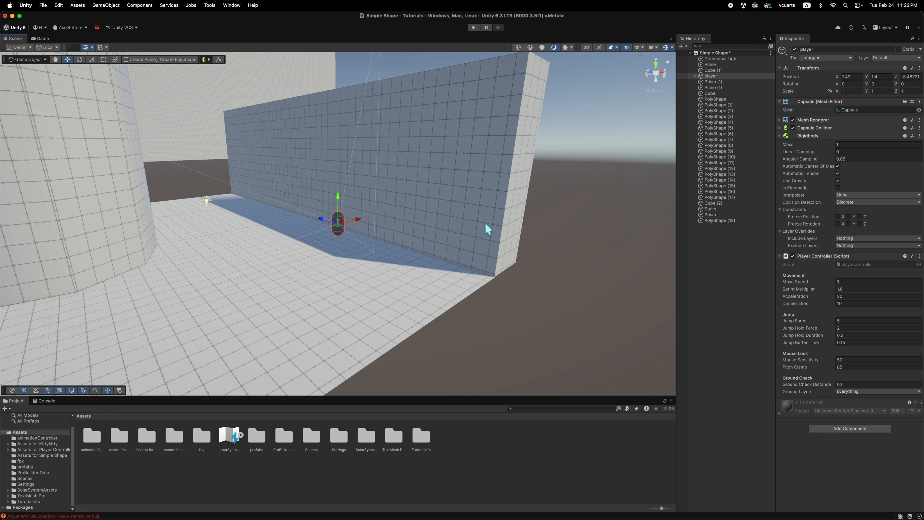
scroll(42, 260, up, 5)
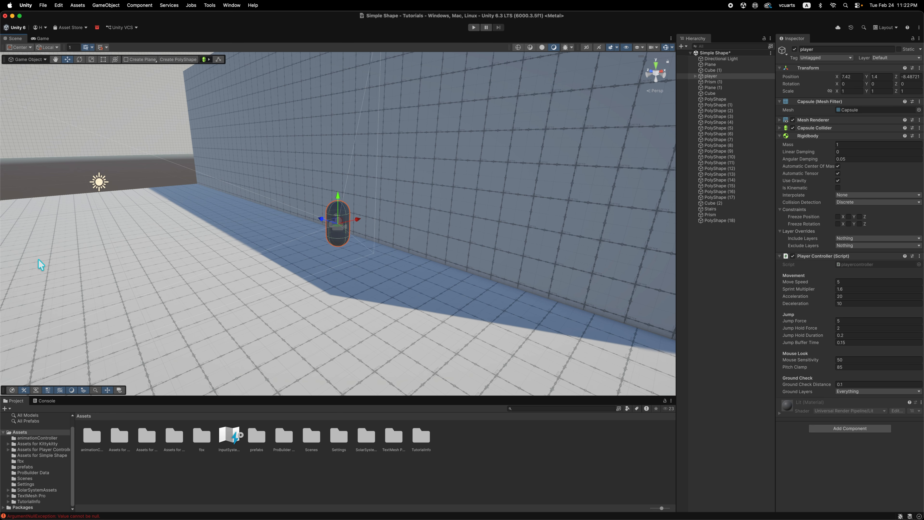
middle_drag(142, 292, 505, 206)
scroll(81, 241, up, 5)
alt+drag(186, 280, 94, 302)
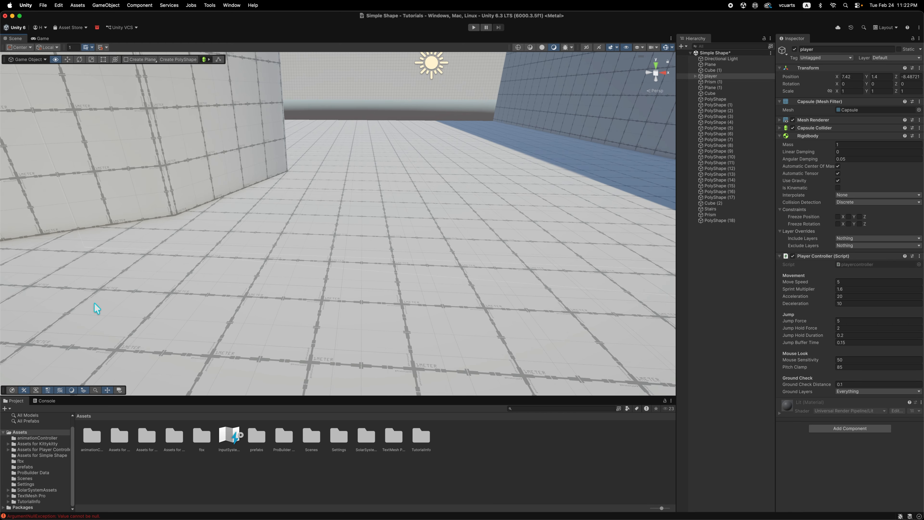
alt+drag(110, 221, 311, 265)
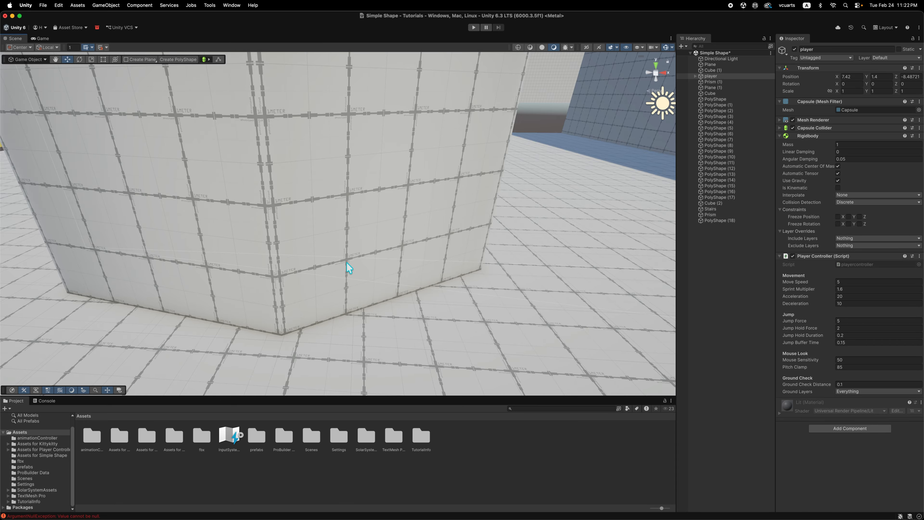
alt+drag(528, 290, 416, 263)
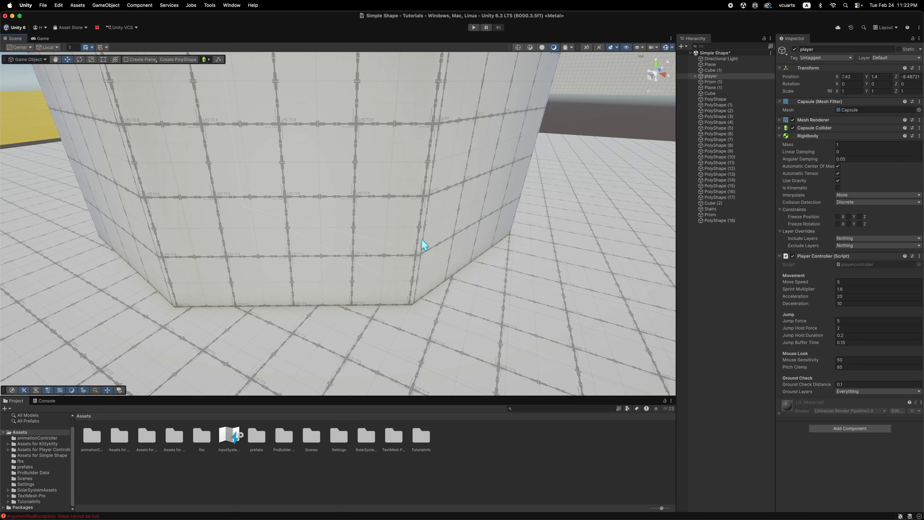
scroll(421, 239, down, 5)
scroll(422, 240, up, 3)
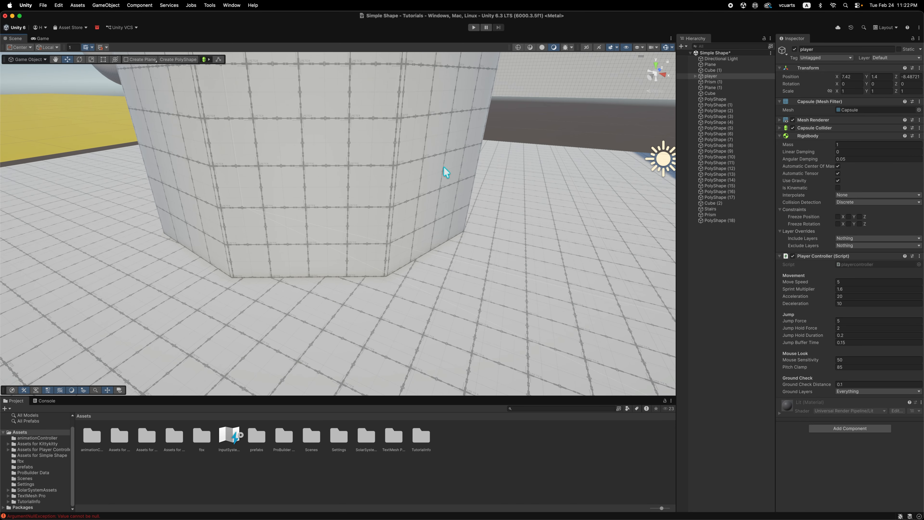
scroll(456, 192, down, 8)
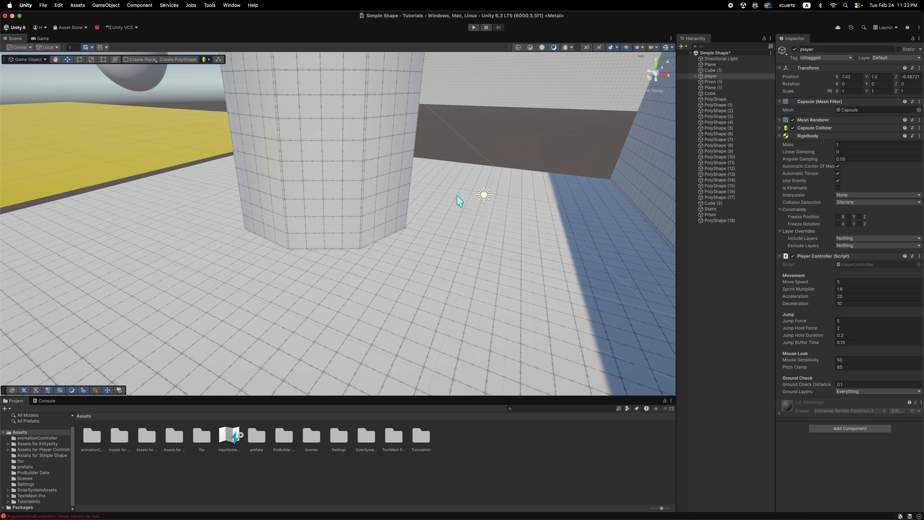
scroll(459, 197, down, 3)
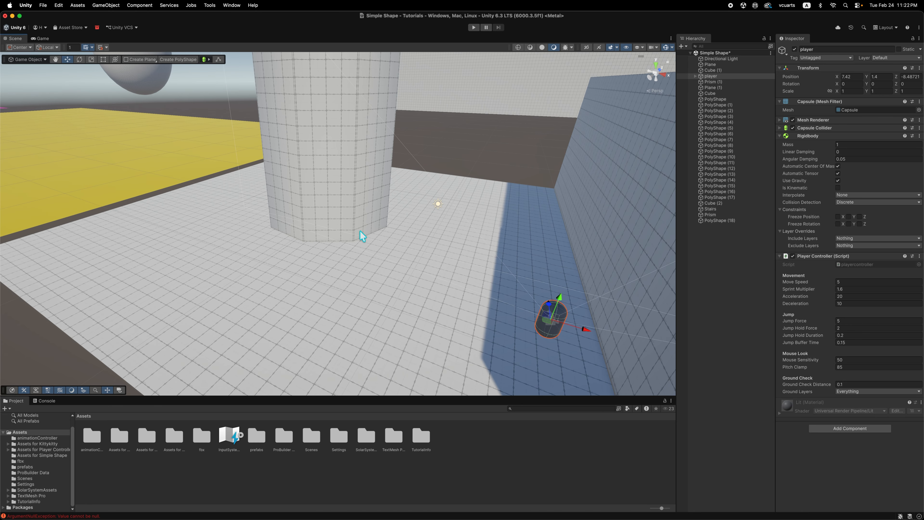
Enter Play mode to view the scene as the player.
click(474, 28)
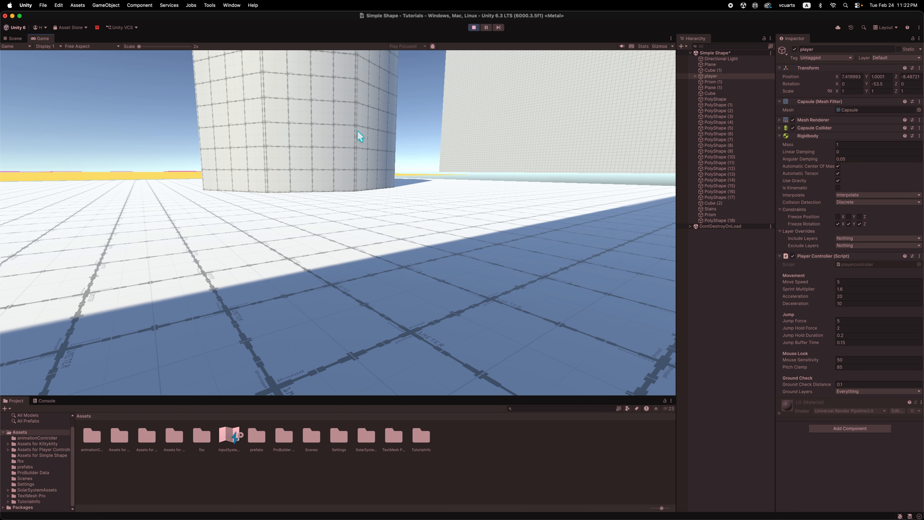
Walk the player around the grid-textured column and wall in Play mode, looking in several directions, and exit Play mode.
key(d)
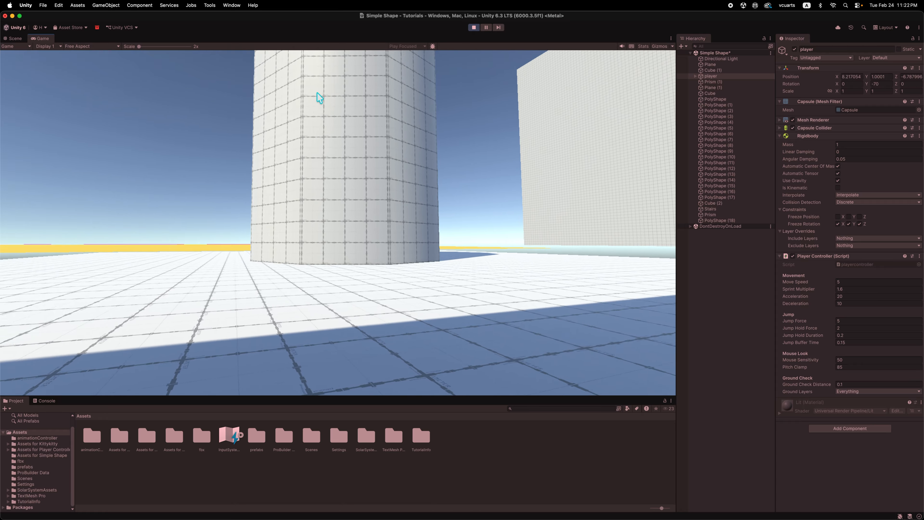
key(w)
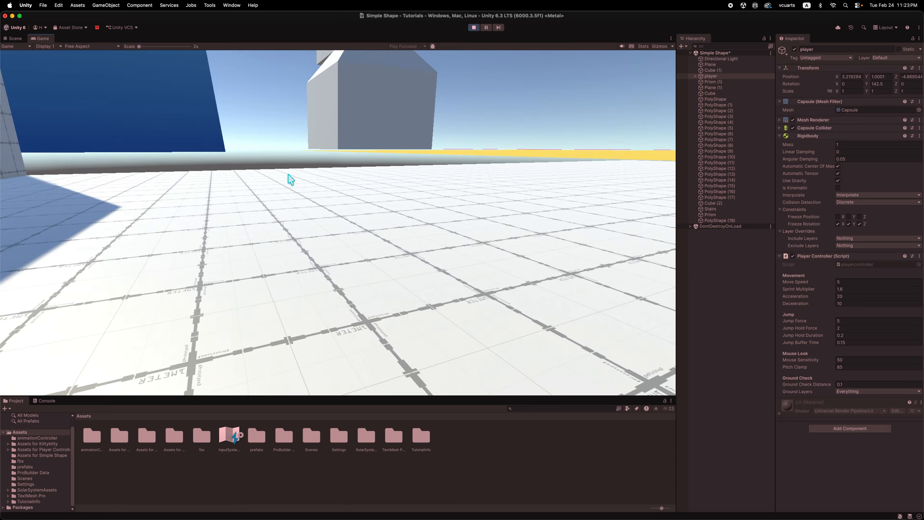
key(w)
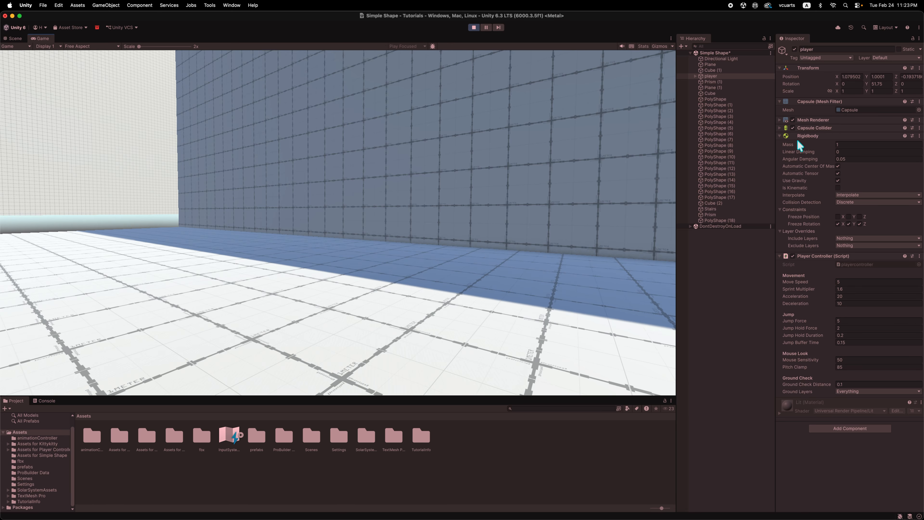
click(473, 27)
Bring the large angular cube-based object into view and open ProBuilder's Vertex Color Editor.
scroll(500, 224, down, 10)
alt+drag(524, 263, 416, 295)
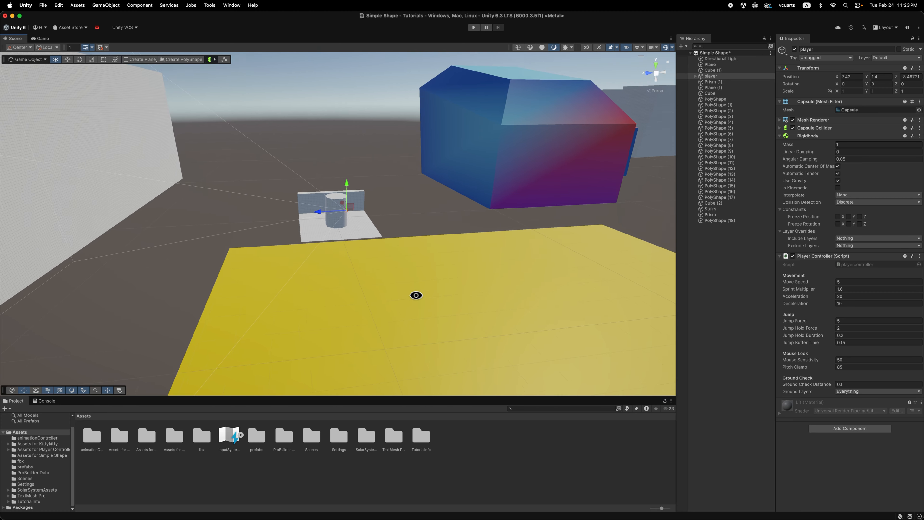
scroll(446, 288, down, 10)
middle_drag(537, 285, 305, 317)
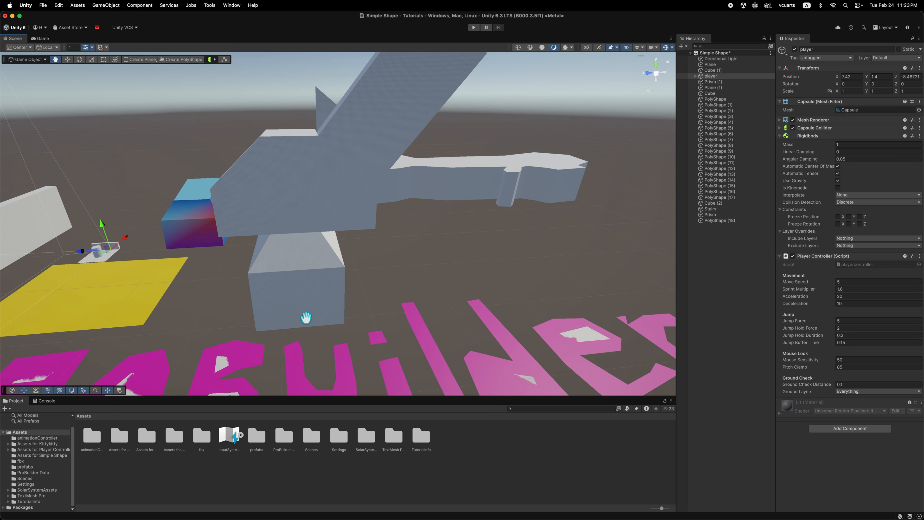
alt+drag(365, 265, 312, 205)
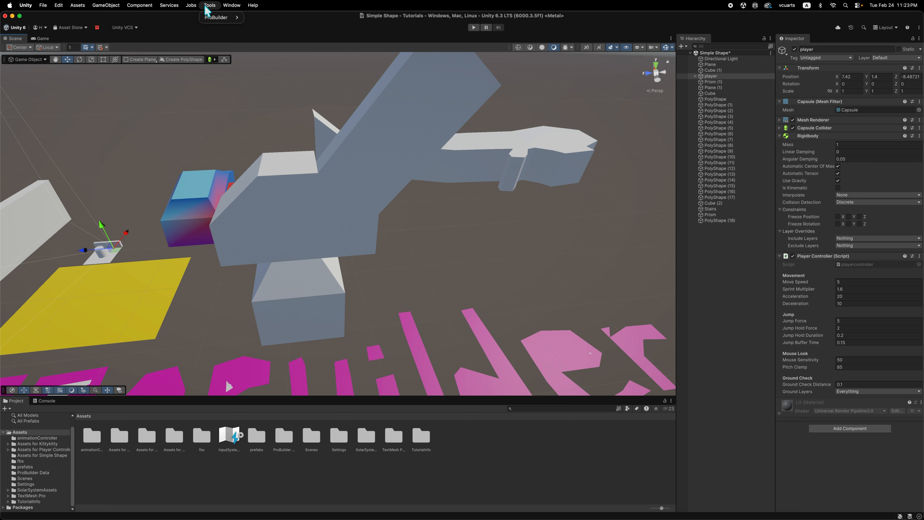
mouse_move(218, 18)
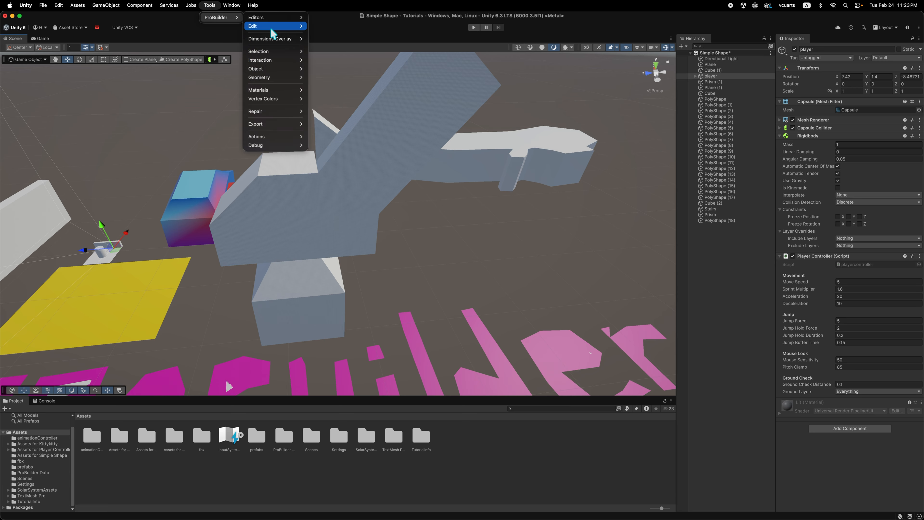
mouse_move(279, 20)
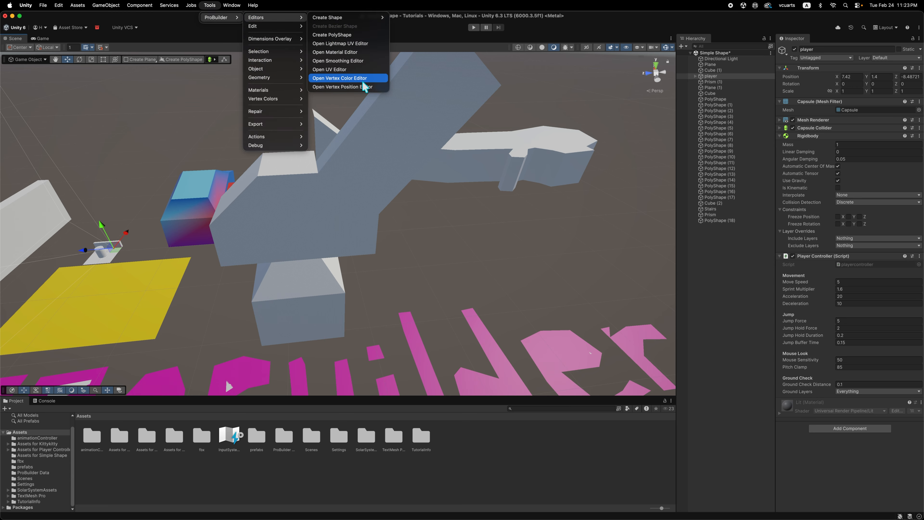
click(381, 78)
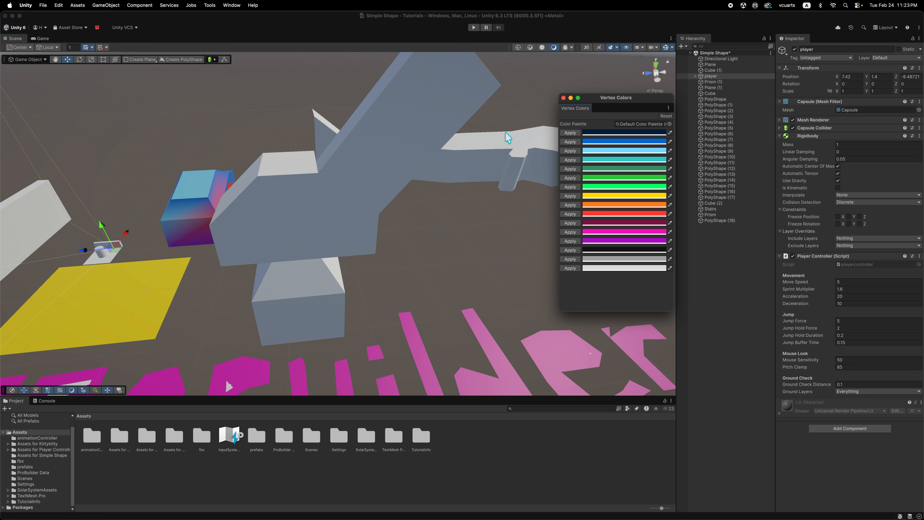
Dock the Vertex Colors window beneath the Hierarchy and resize it so every palette swatch shows in a wider column.
mouse_move(561, 119)
mouse_down()
mouse_move(583, 112)
mouse_move(552, 107)
mouse_up()
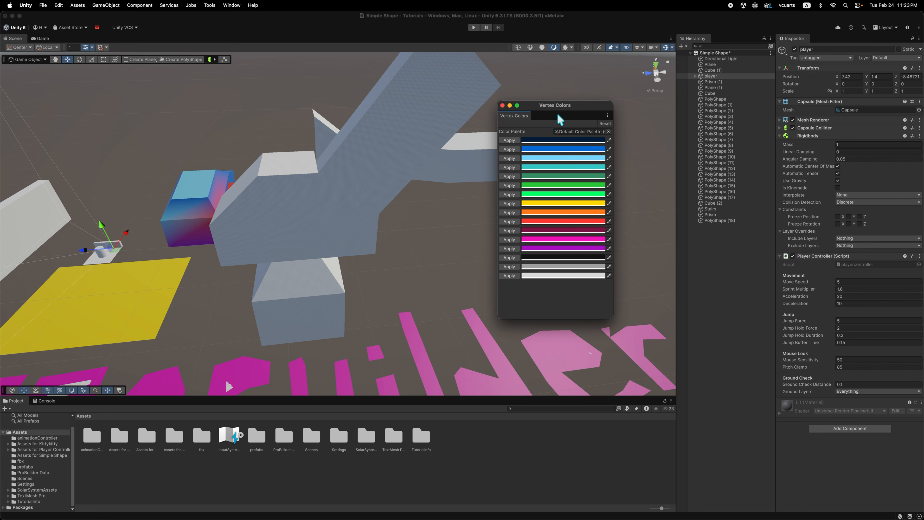
drag(516, 120, 573, 126)
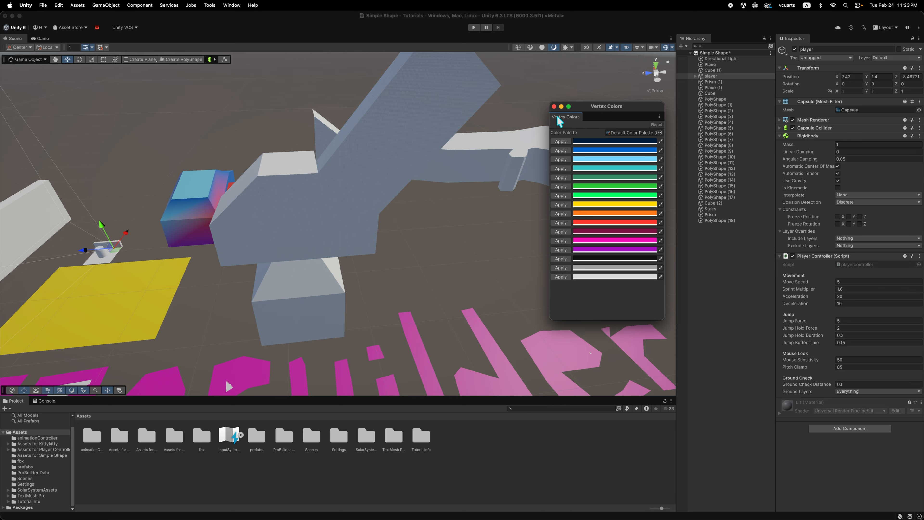
drag(574, 122, 749, 473)
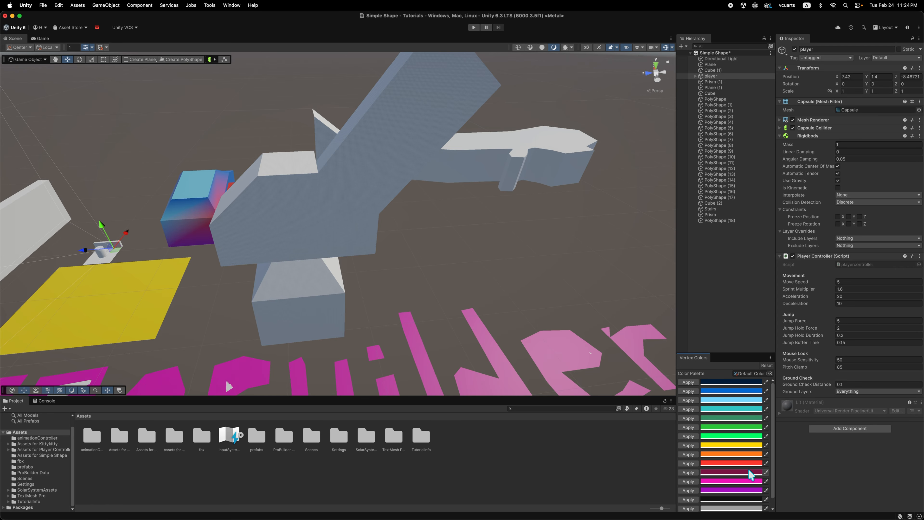
drag(731, 353, 732, 234)
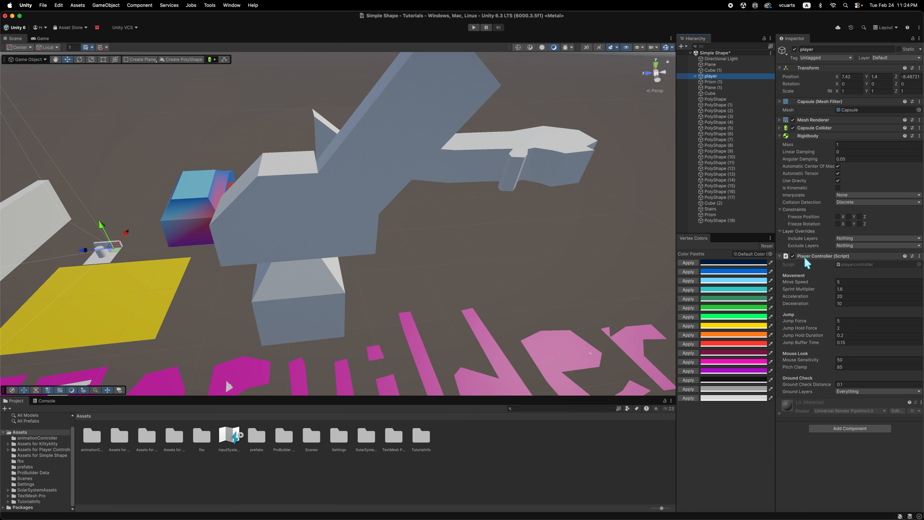
drag(703, 237, 685, 336)
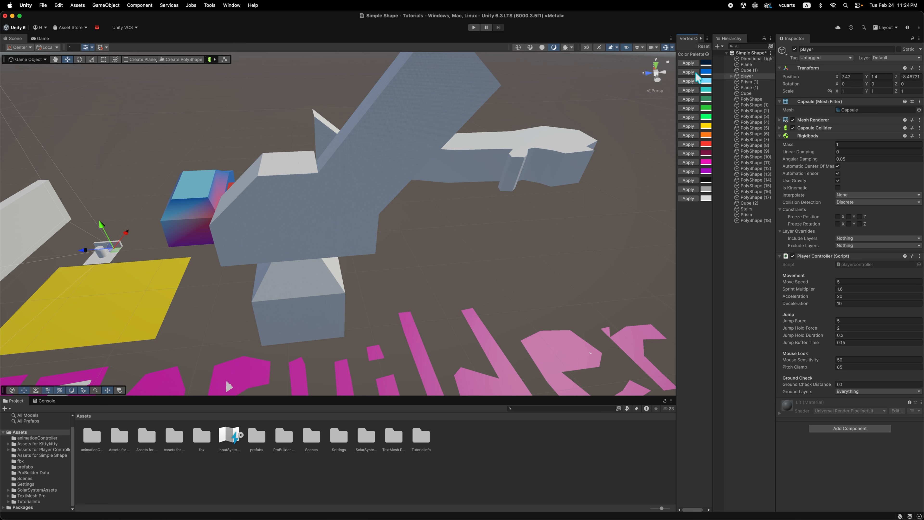
drag(690, 39, 746, 509)
drag(744, 352, 743, 299)
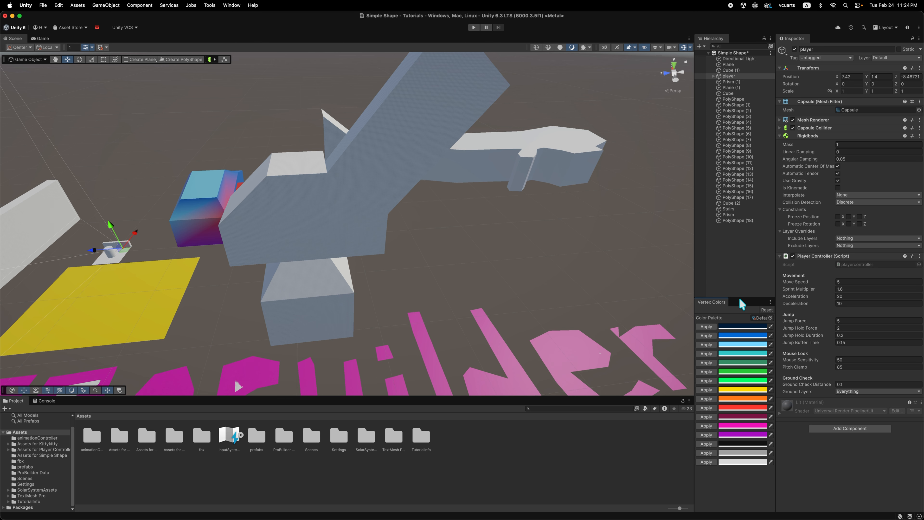
drag(695, 251, 637, 251)
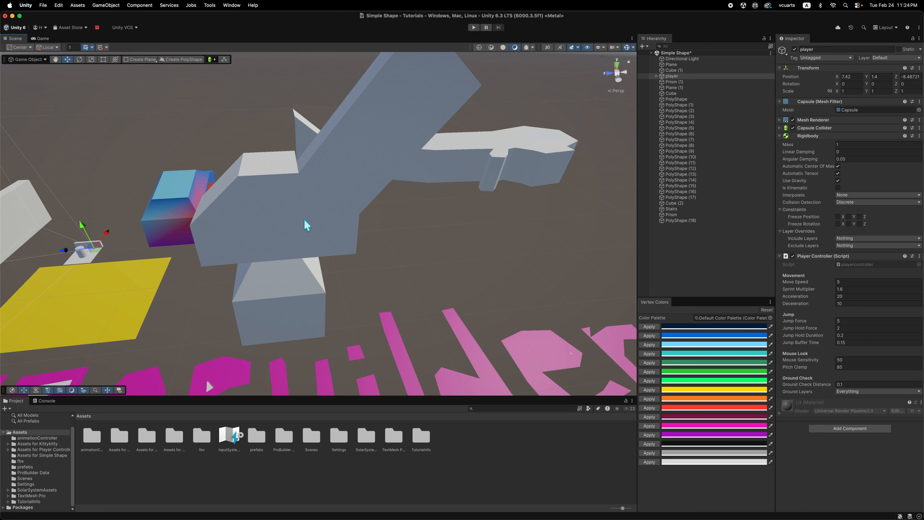
Apply the dark green palette color to the whole angular object, Cube (2).
scroll(305, 217, down, 2)
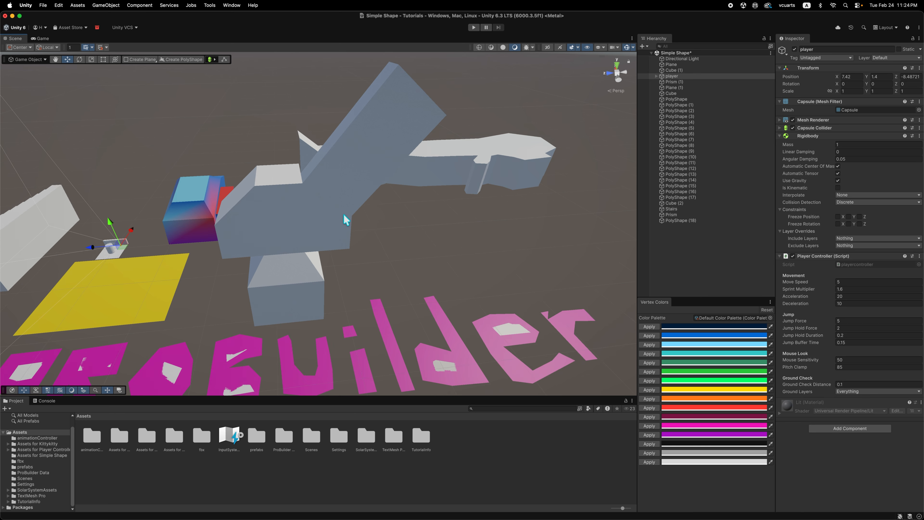
scroll(346, 222, up, 2)
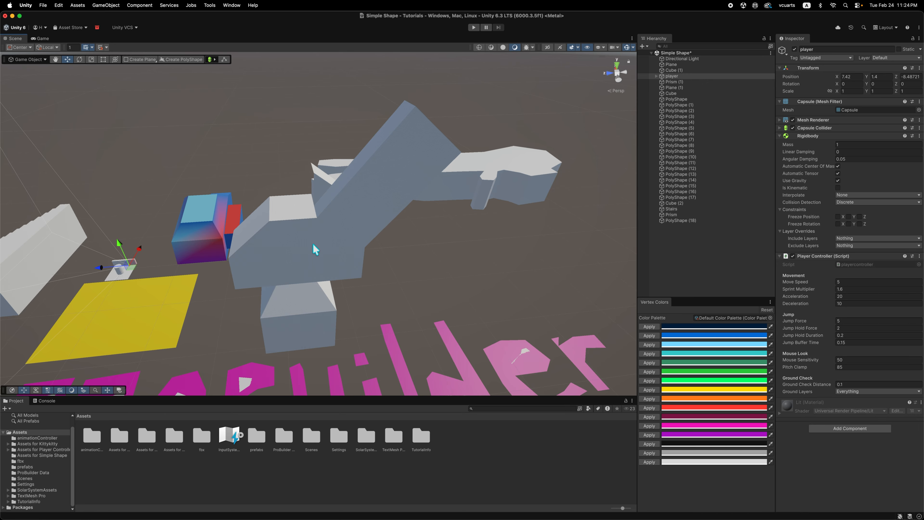
click(298, 252)
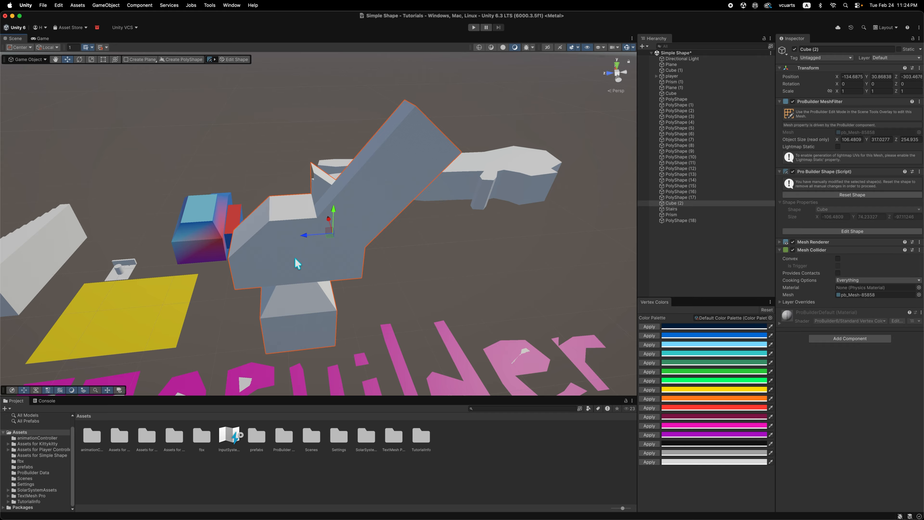
click(648, 363)
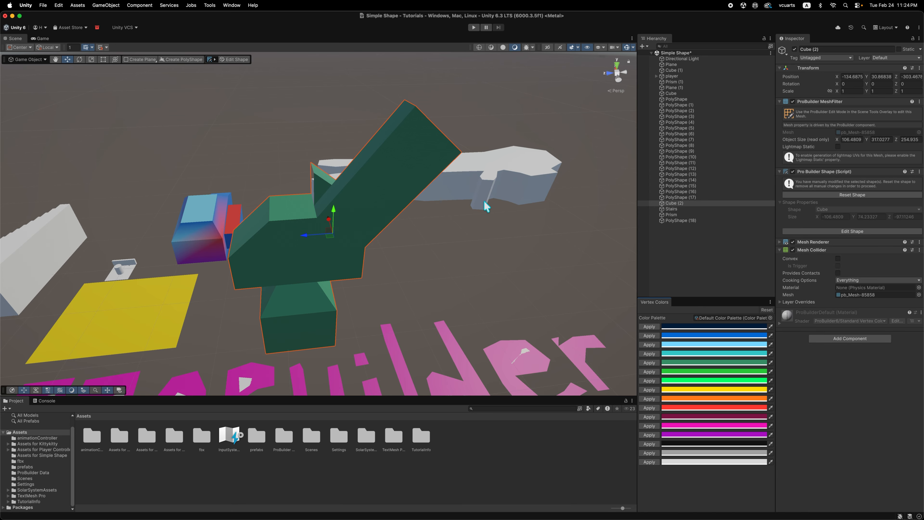
Change the palette's dark green swatch to a softer, yellower green and apply it to the whole angular object.
alt+drag(319, 285, 265, 254)
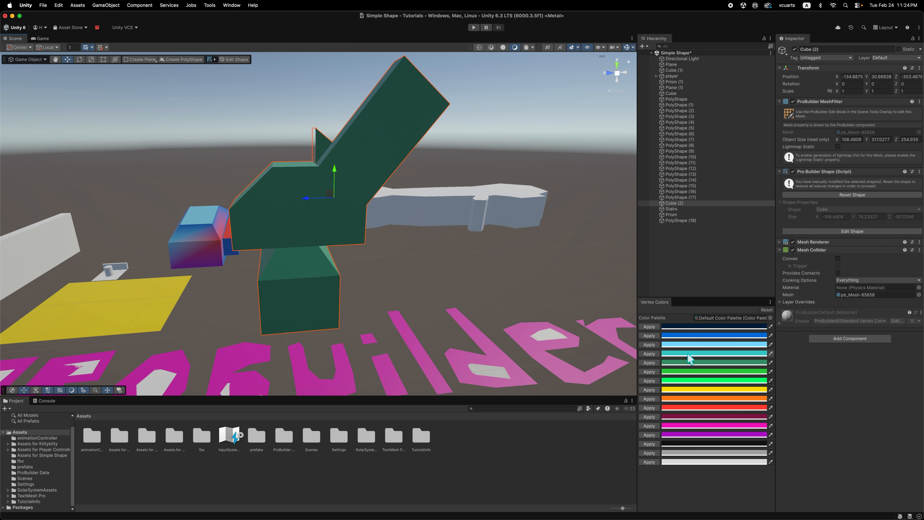
click(683, 363)
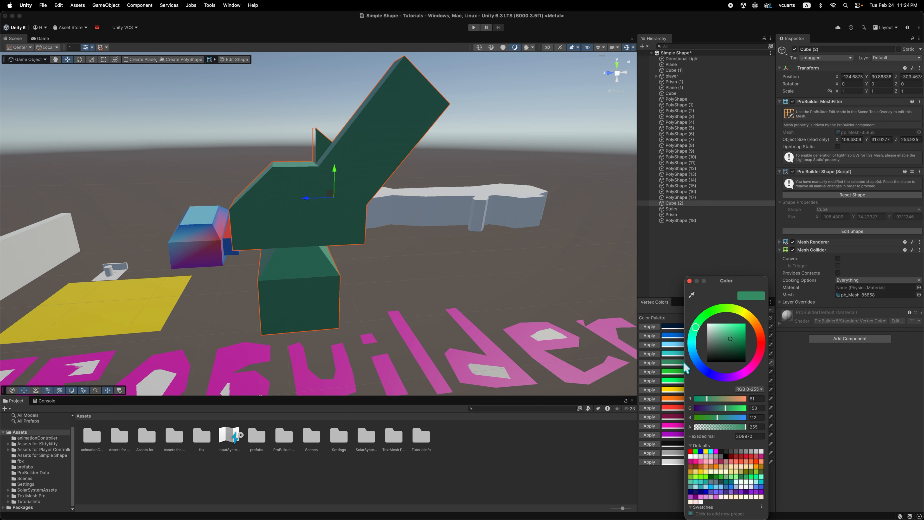
drag(733, 340, 743, 342)
drag(728, 399, 719, 400)
click(649, 472)
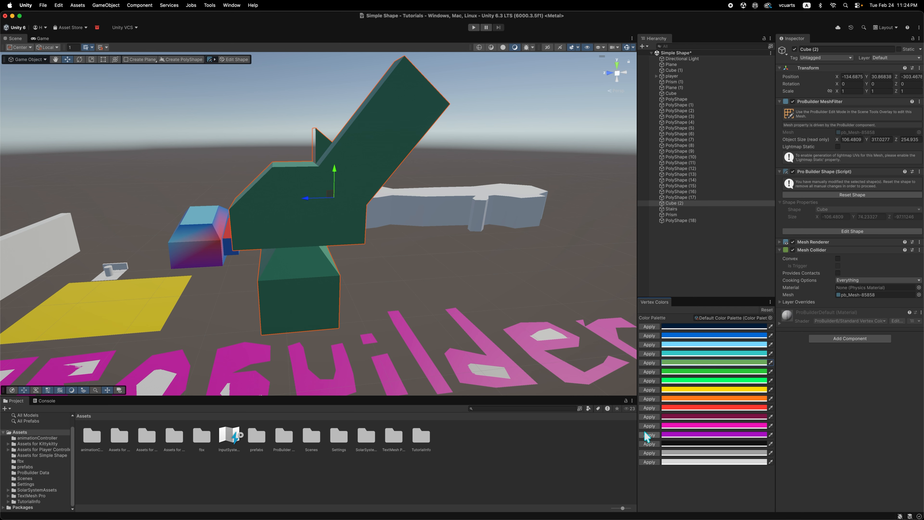
click(646, 363)
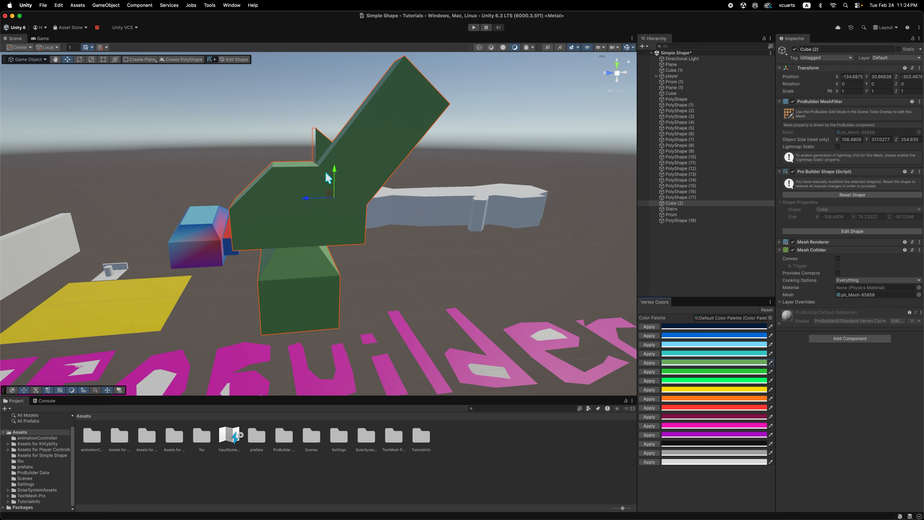
Reselect the green angular object and set the Scene view's draw mode to shaded wireframe.
click(414, 267)
alt+drag(434, 270, 418, 276)
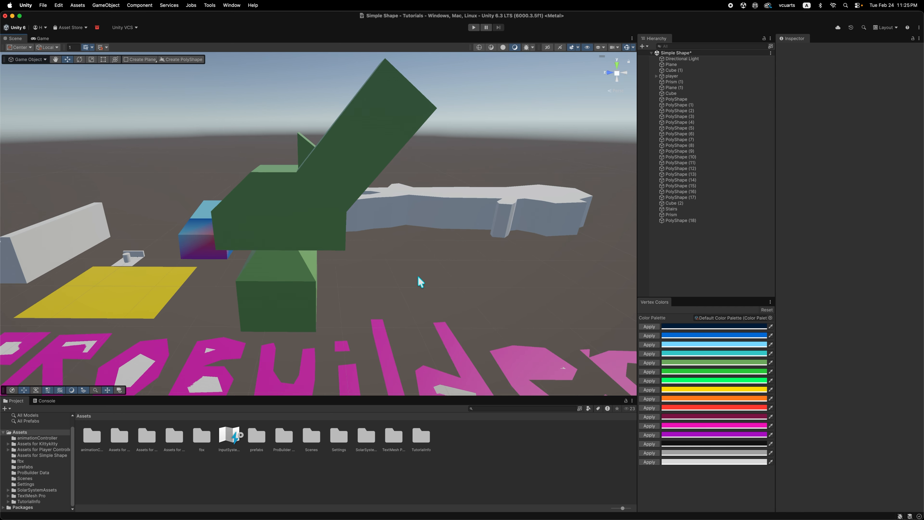
click(317, 218)
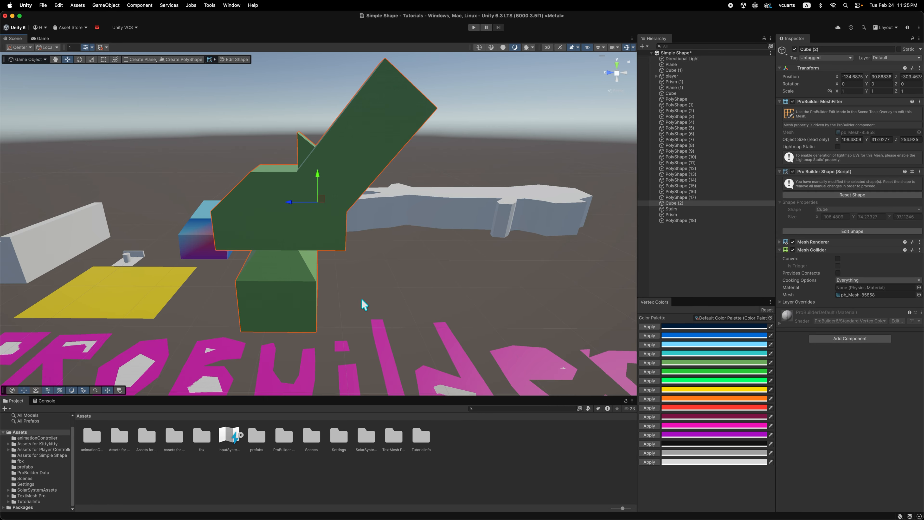
click(482, 47)
click(491, 47)
alt+drag(252, 255, 275, 254)
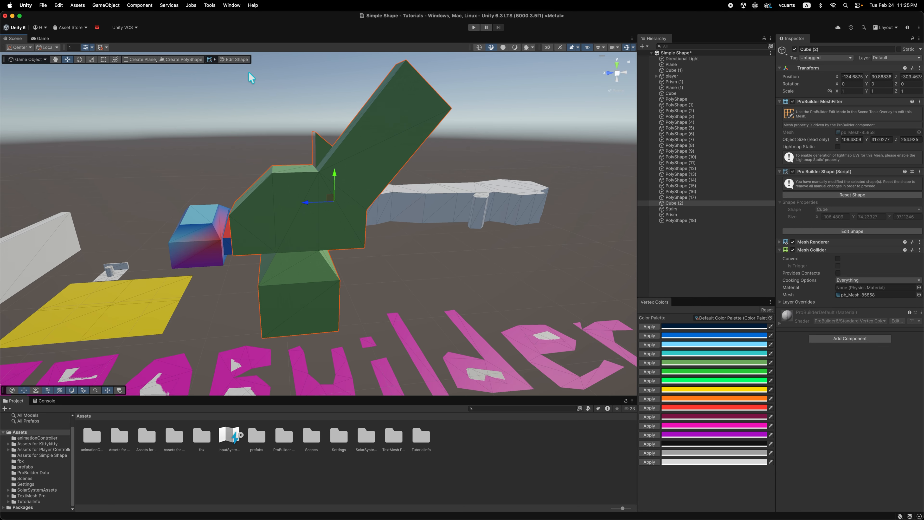
Switch the Scene tools from the Game Object context to the ProBuilder context for the angular object.
click(30, 59)
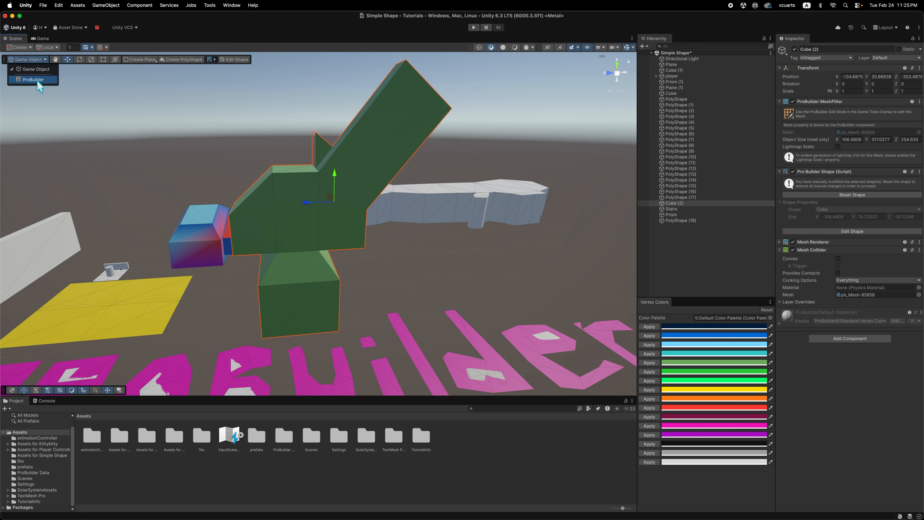
click(15, 69)
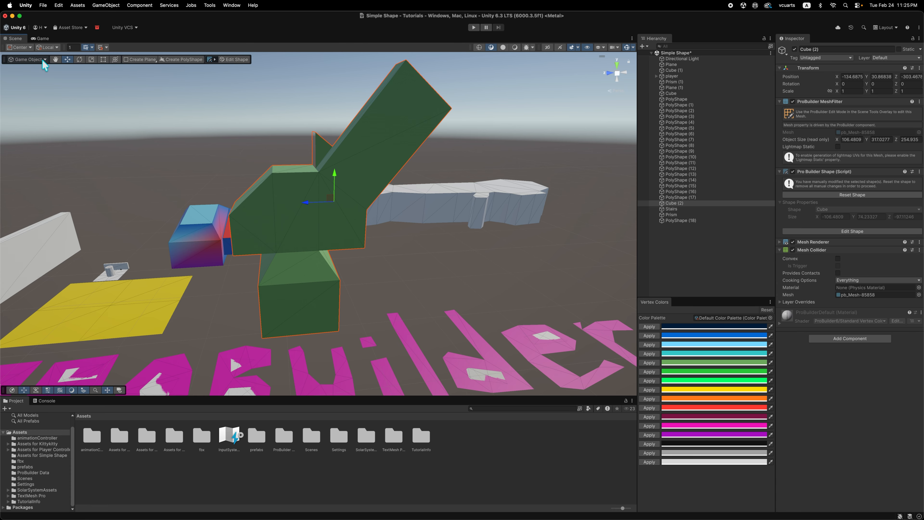
click(30, 60)
click(38, 78)
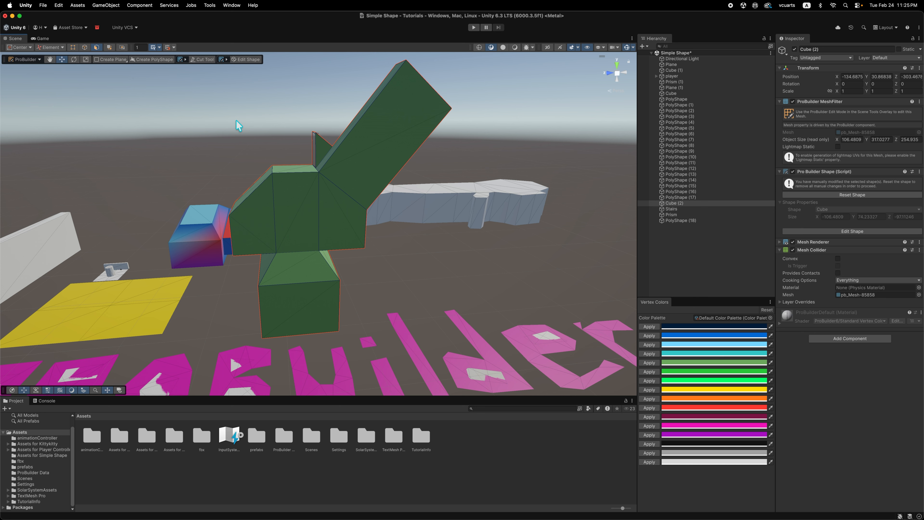
Color the middle rectangular side face of the body yellow and the lower block's side face magenta.
click(294, 206)
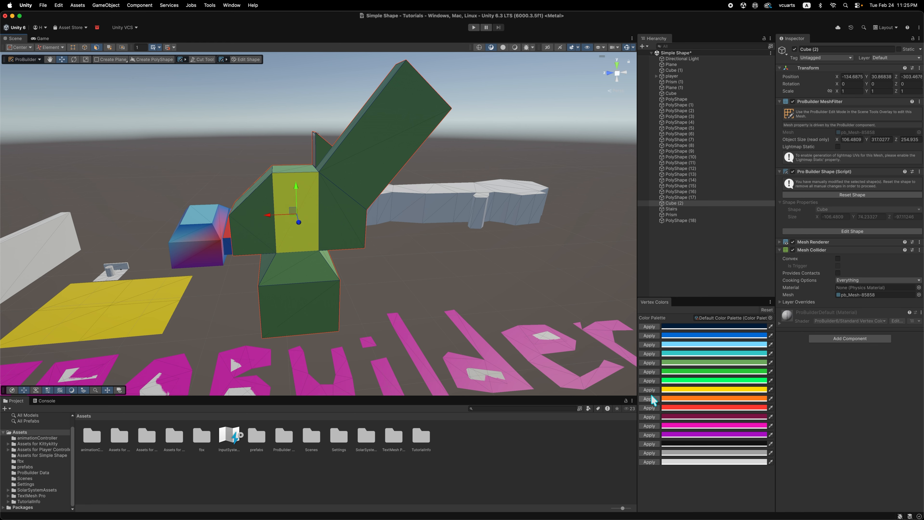
click(279, 314)
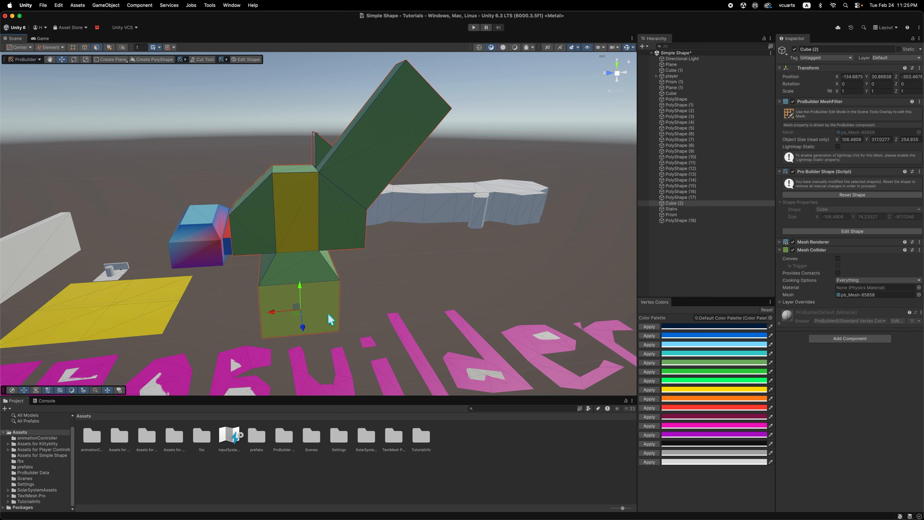
click(650, 426)
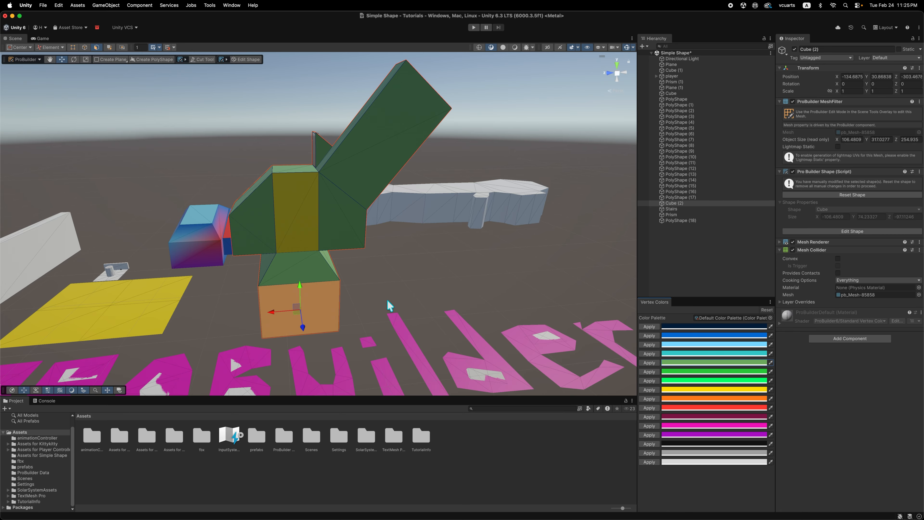
Apply the red palette color to the large side face of the object's slanted arm.
alt+drag(388, 306, 315, 224)
click(338, 224)
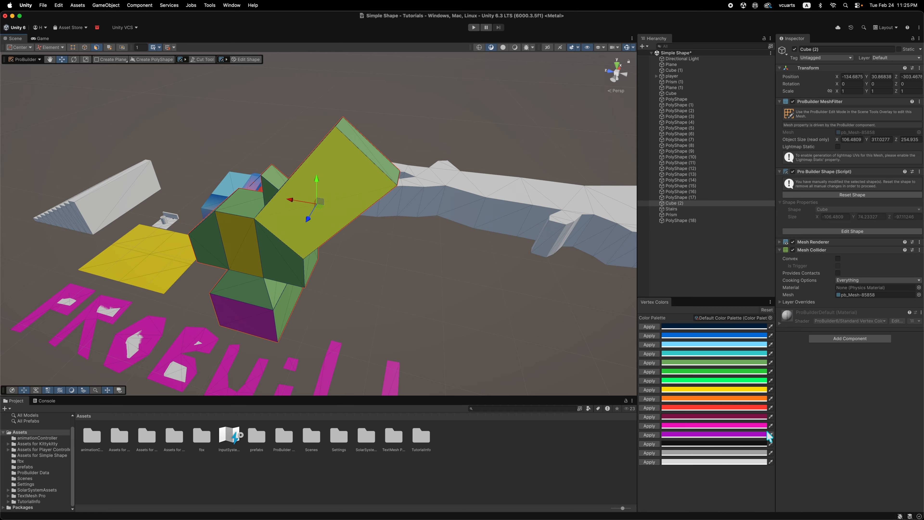
click(649, 407)
alt+drag(350, 311, 559, 323)
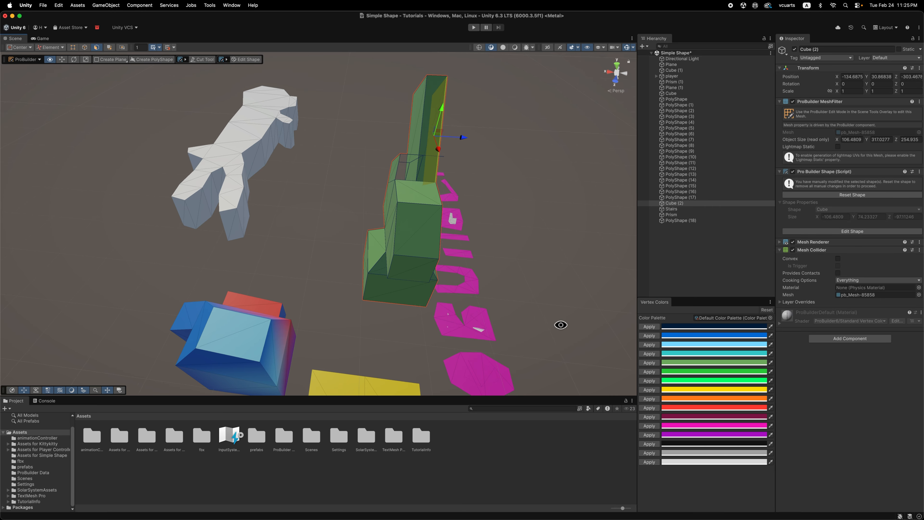
Color the body's sloped end face magenta and the lower block's outer faces bright green.
click(419, 234)
click(650, 425)
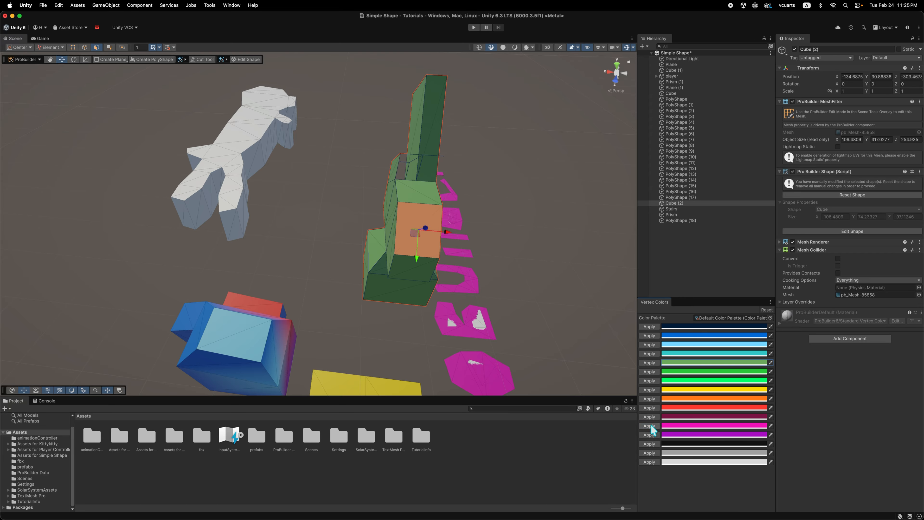
alt+drag(390, 317, 524, 319)
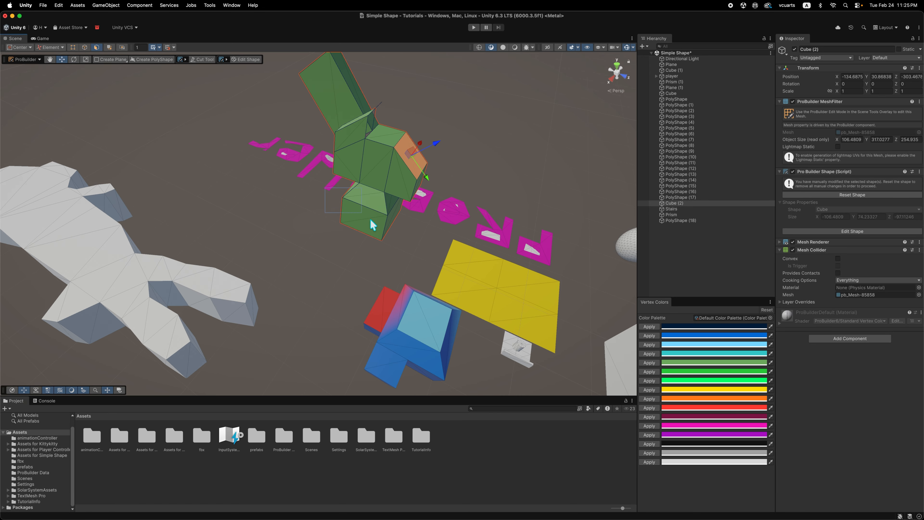
drag(371, 219, 385, 242)
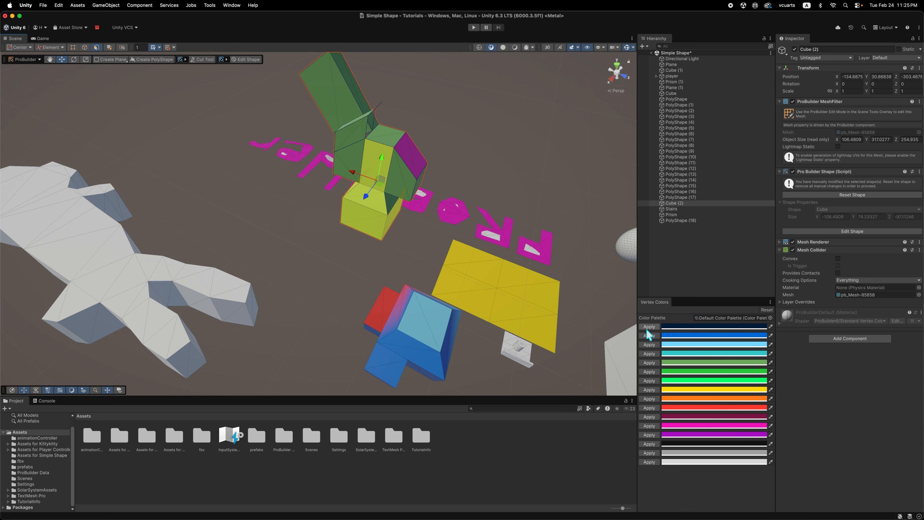
click(649, 380)
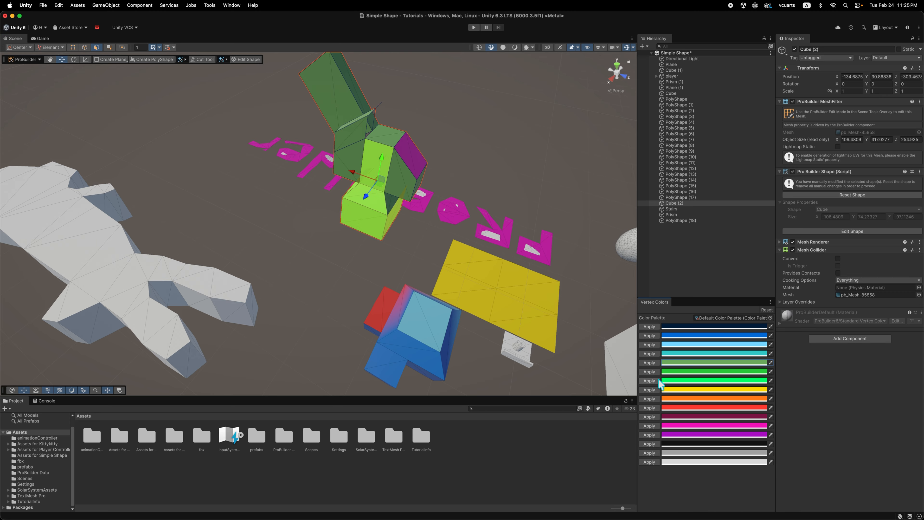
Select the body's top face and the slanted arm's narrow upper face, and color them blue.
click(353, 133)
alt+drag(494, 182, 299, 161)
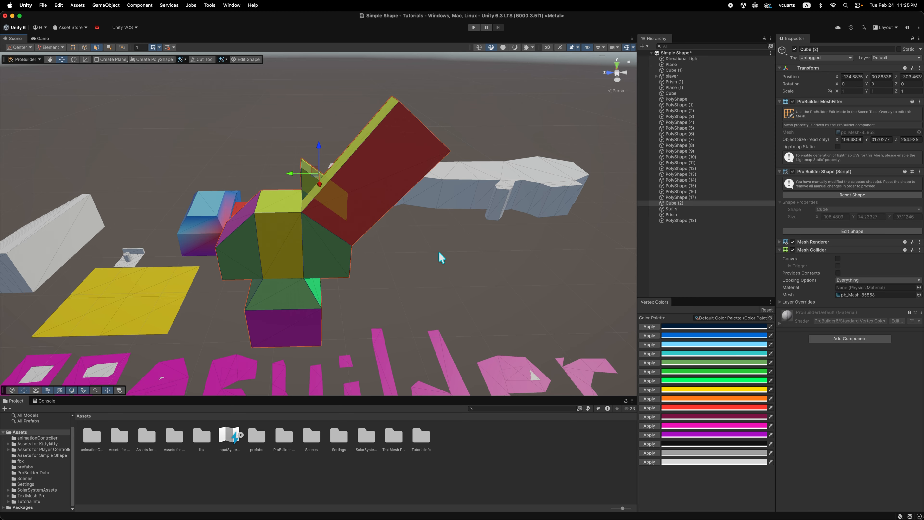
alt+drag(439, 258, 599, 302)
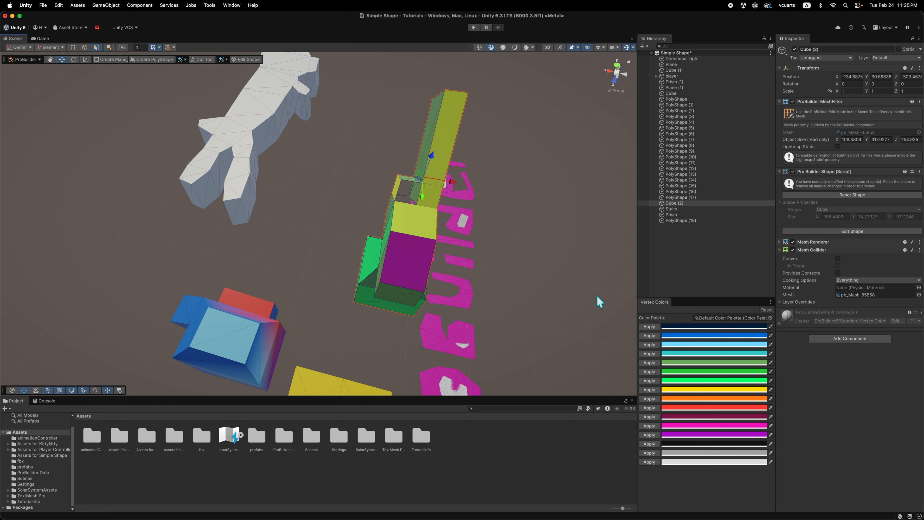
click(647, 336)
Apply the black palette color to the large side face on the far side of the lower block.
alt+drag(353, 291, 376, 294)
click(376, 294)
alt+drag(546, 281, 249, 165)
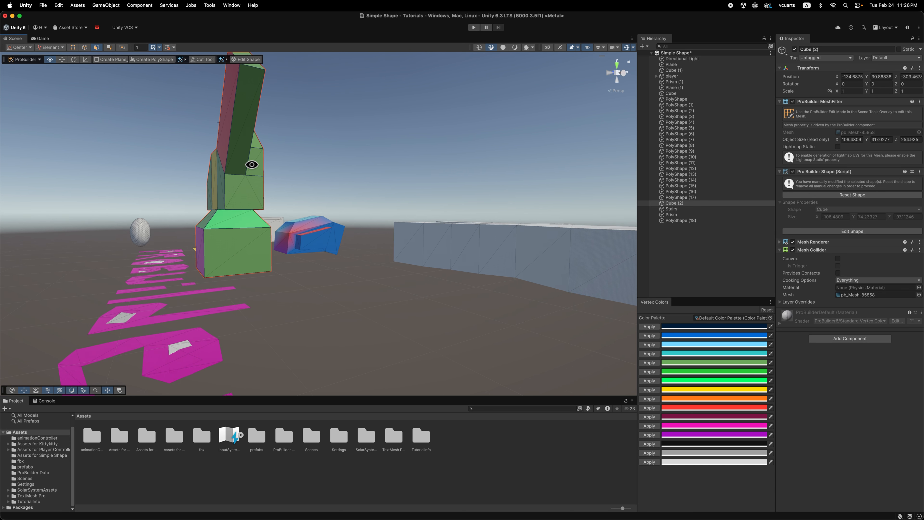
click(233, 258)
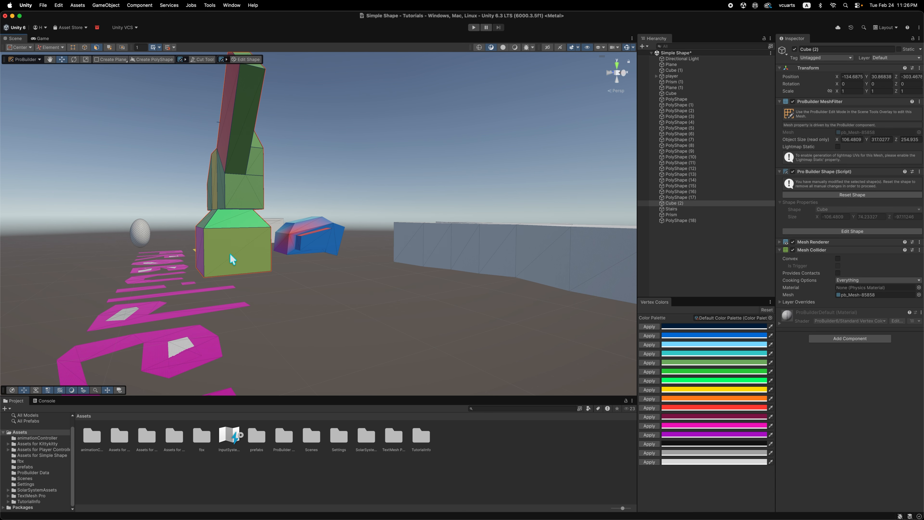
click(649, 444)
click(293, 287)
In edge selection mode, color the lower block's upper edge, the body-arm edge and the body's vertical edge yellow.
alt+drag(287, 297, 328, 313)
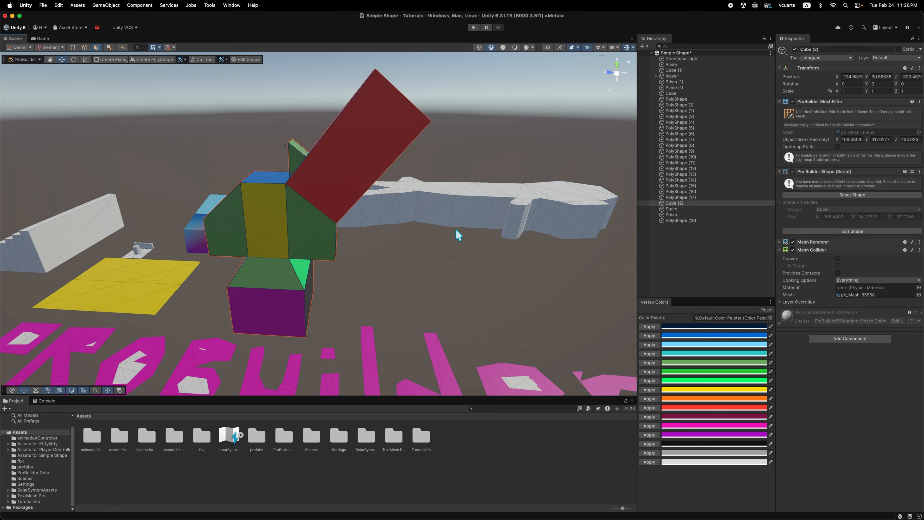
alt+drag(349, 247, 257, 265)
scroll(338, 266, up, 3)
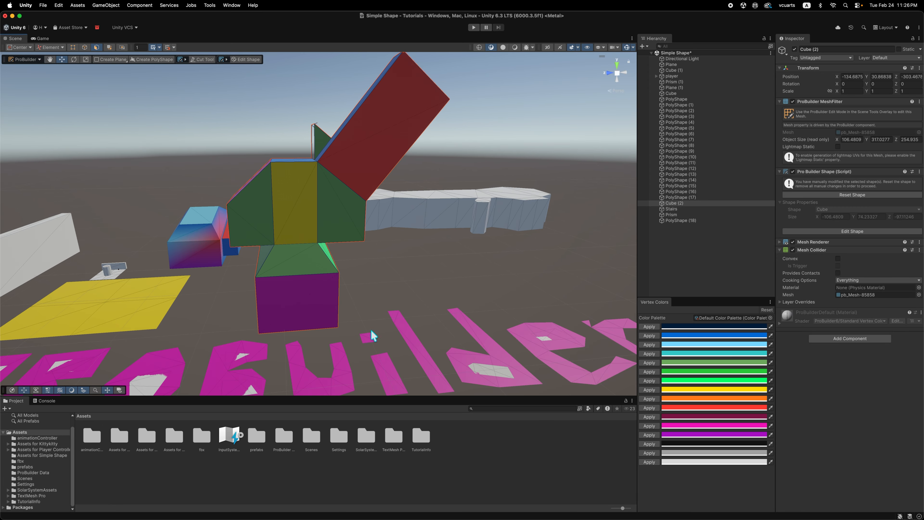
scroll(356, 324, up, 3)
alt+drag(356, 324, 361, 323)
click(84, 48)
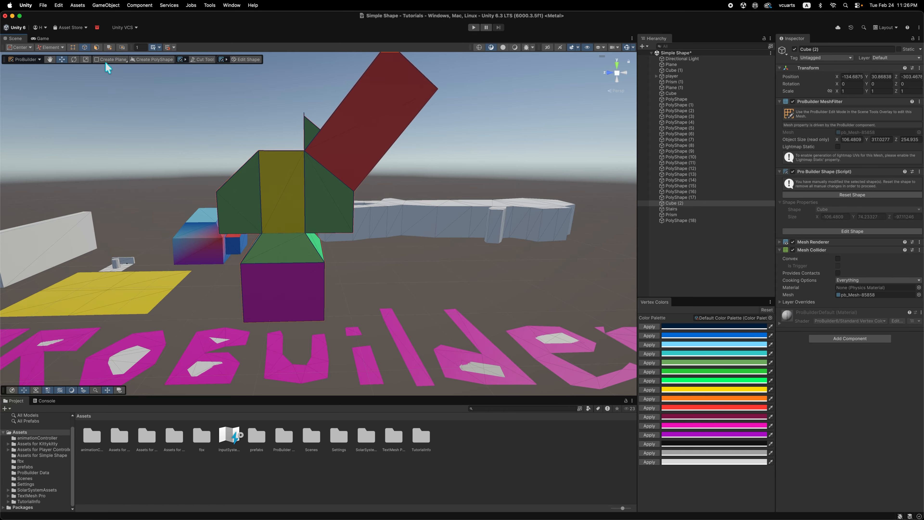
click(295, 267)
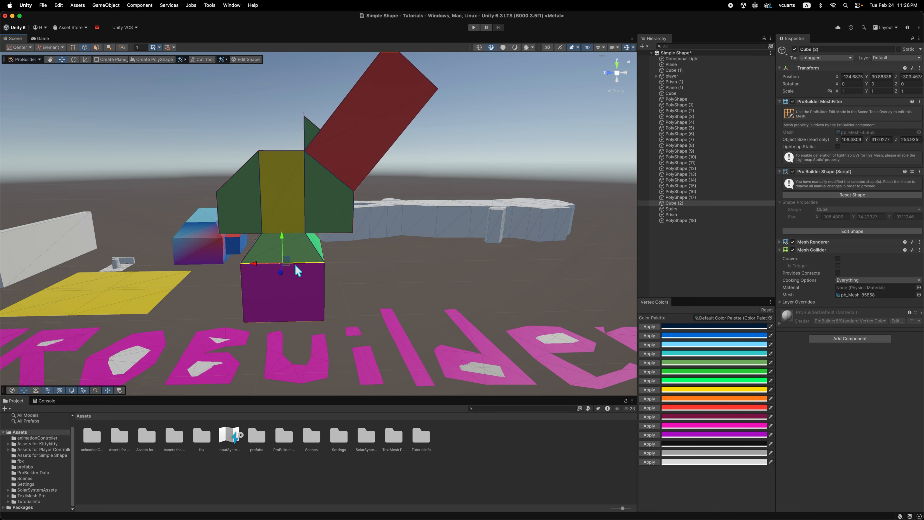
shift+click(335, 181)
shift+click(259, 179)
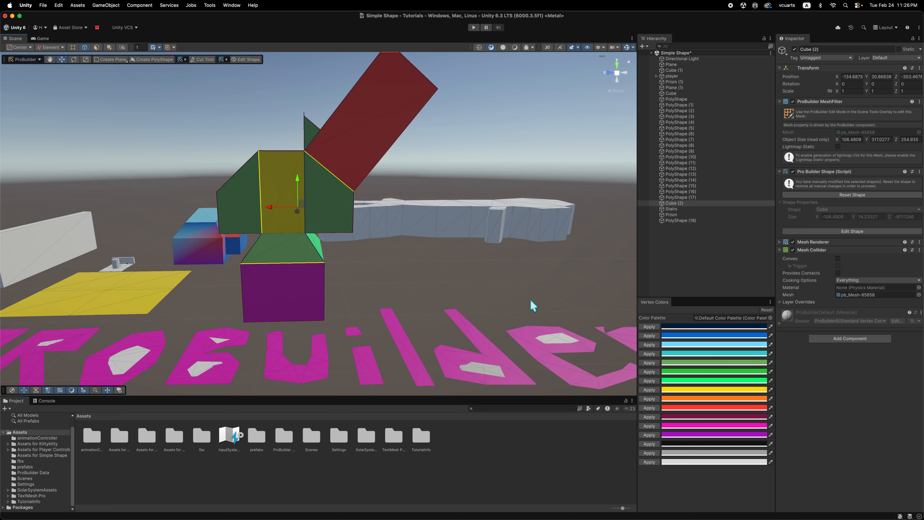
click(651, 389)
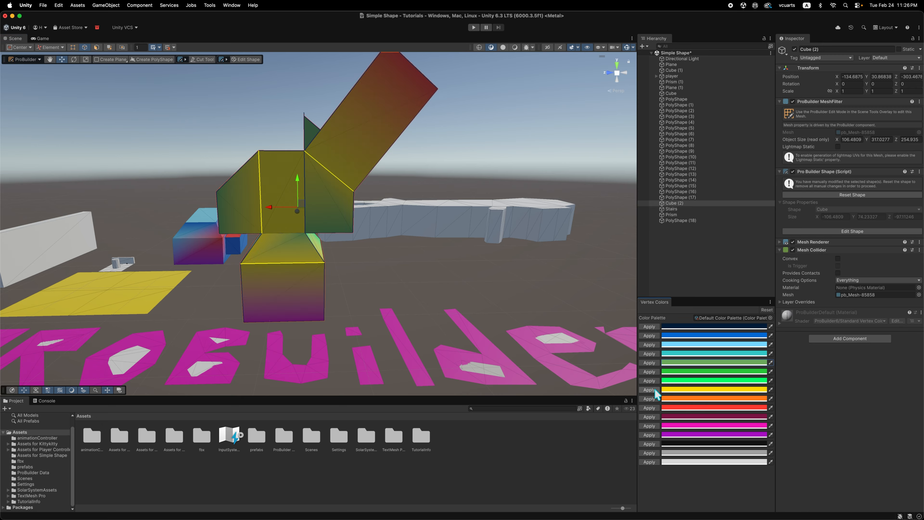
click(428, 284)
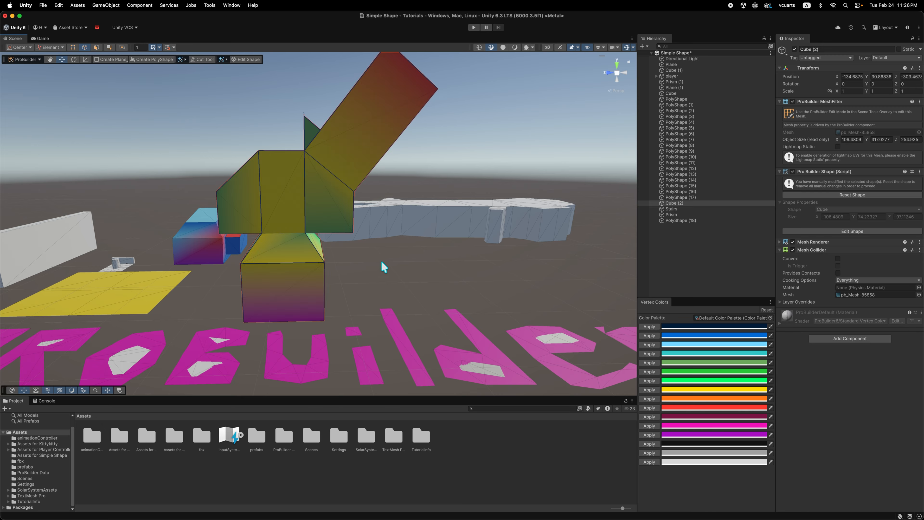
Try the Unlit draw mode, set the Scene view to Shaded, and reselect the angular object.
click(504, 47)
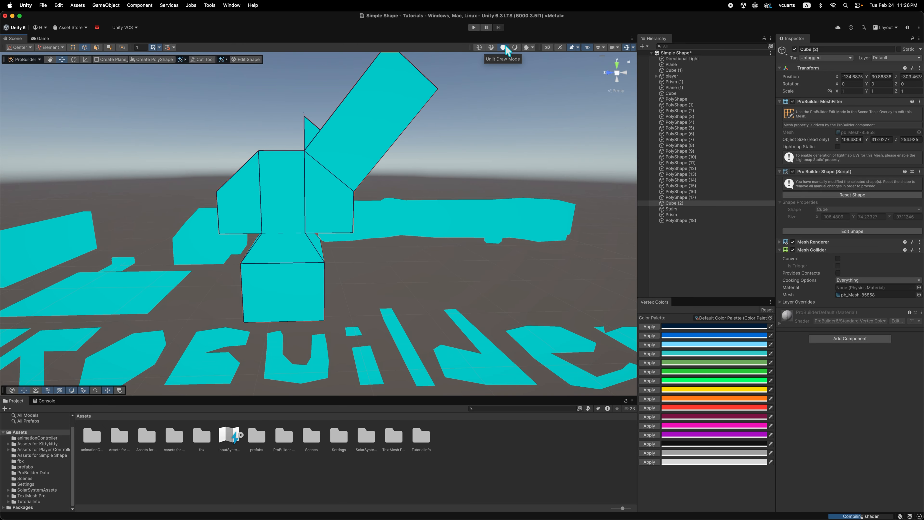
click(514, 47)
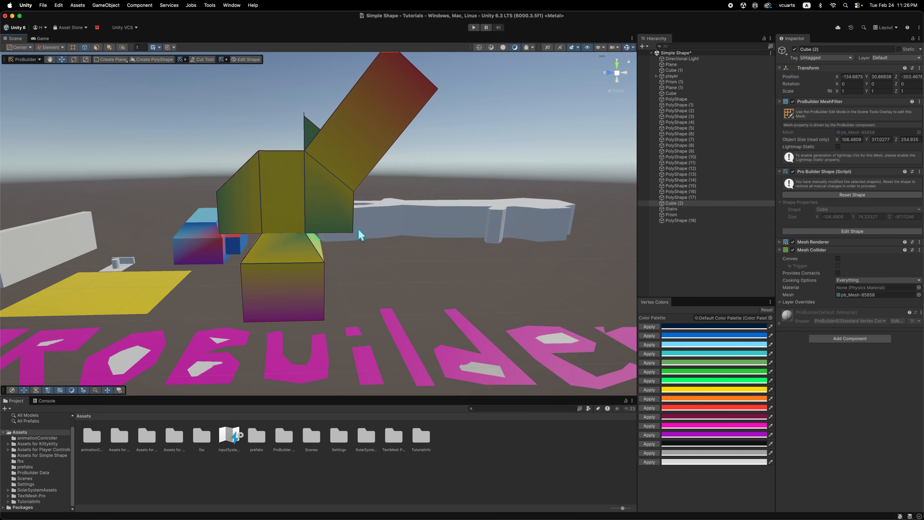
alt+drag(338, 262, 355, 251)
click(432, 225)
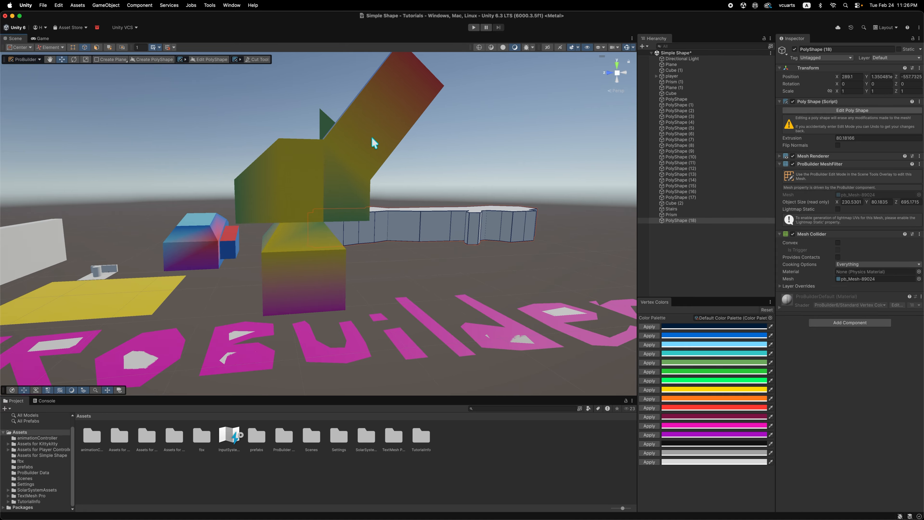
click(354, 129)
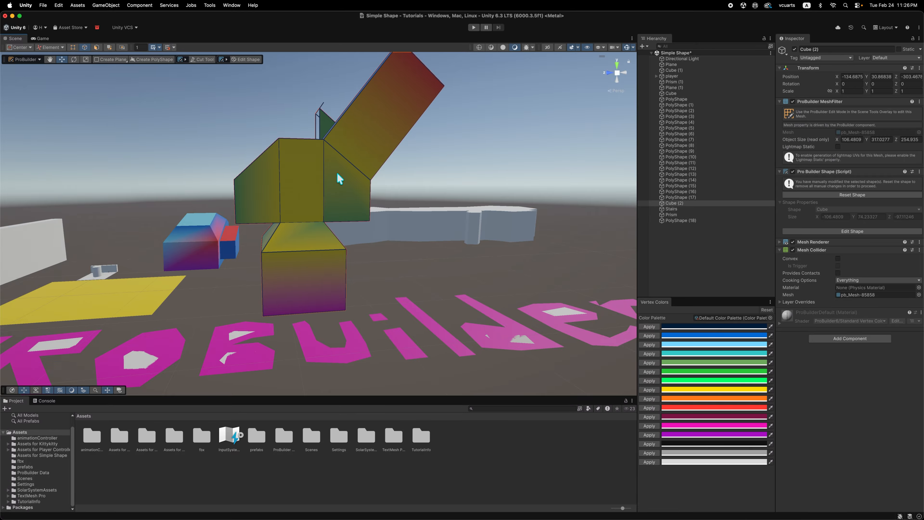
In face selection mode, apply the purple palette color to the lower block's large side face.
click(96, 48)
click(294, 255)
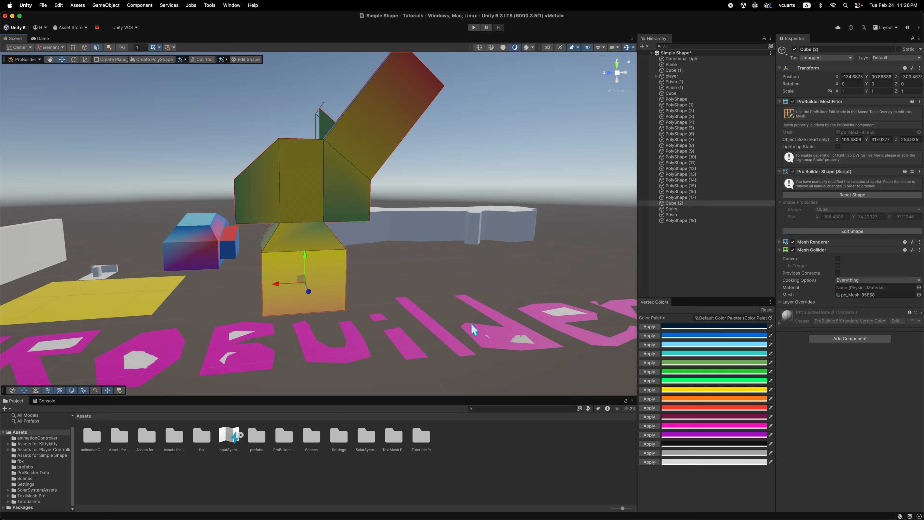
click(647, 435)
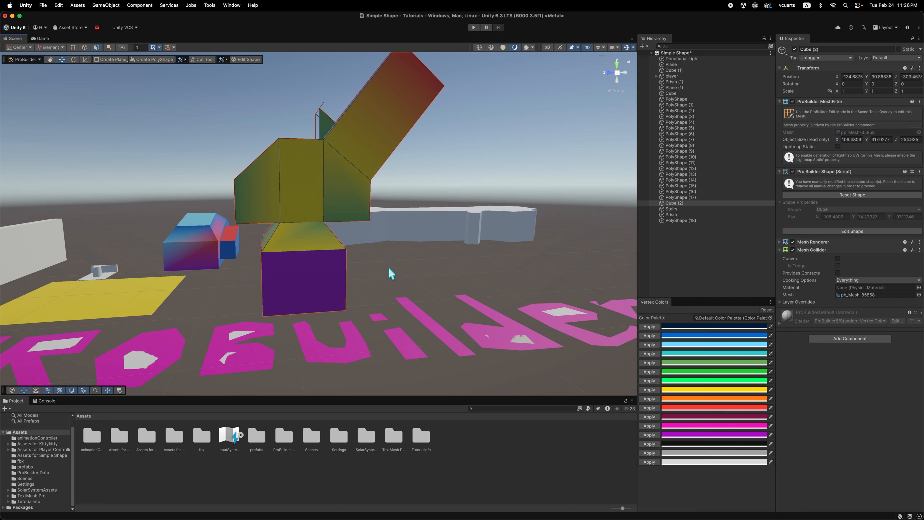
In vertex selection mode, color the lower block's upper corner and the vertex joining the body and arm magenta.
alt+drag(388, 269, 407, 249)
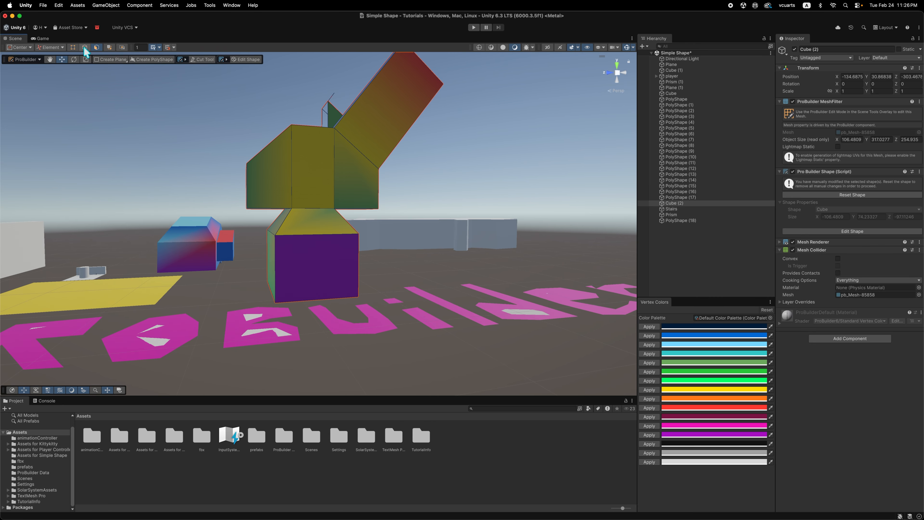
click(72, 47)
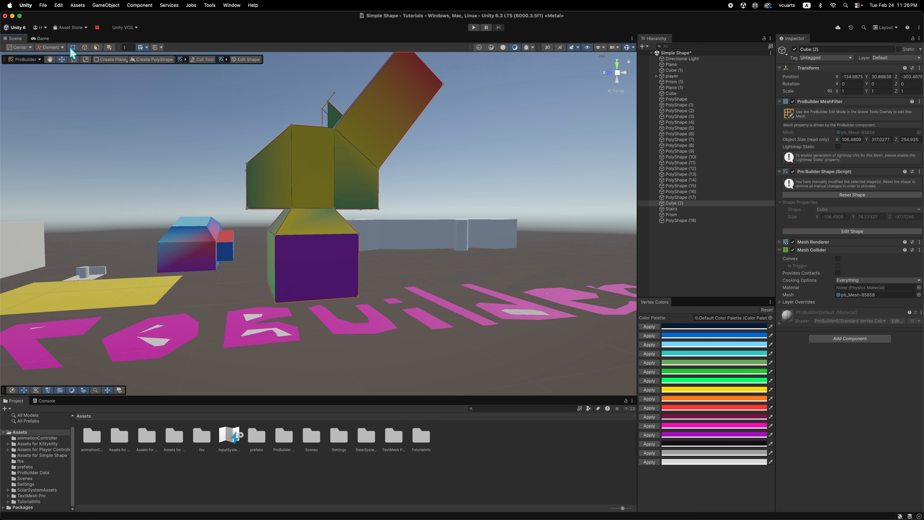
click(275, 235)
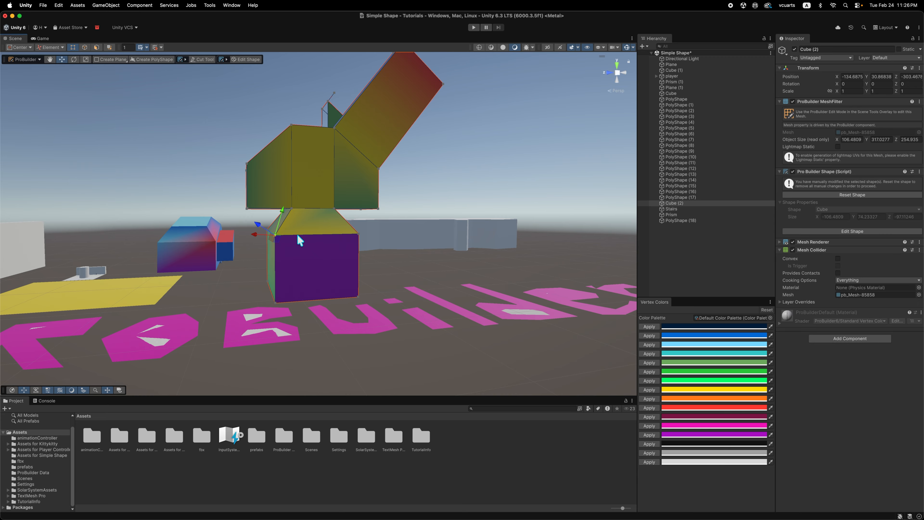
shift+click(334, 128)
click(648, 426)
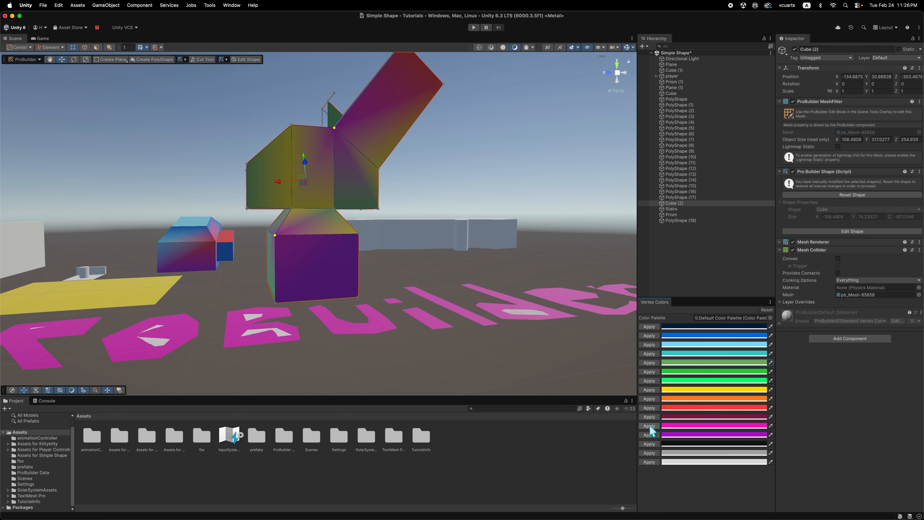
Examine the blended vertex colors on the angular object and the neighboring blue shape from several angles and distances.
alt+drag(421, 280, 360, 233)
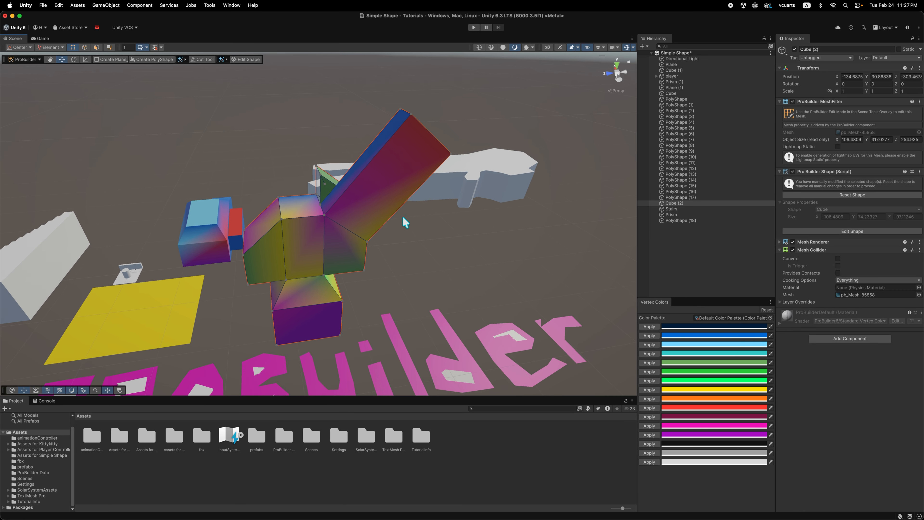
scroll(405, 217, up, 3)
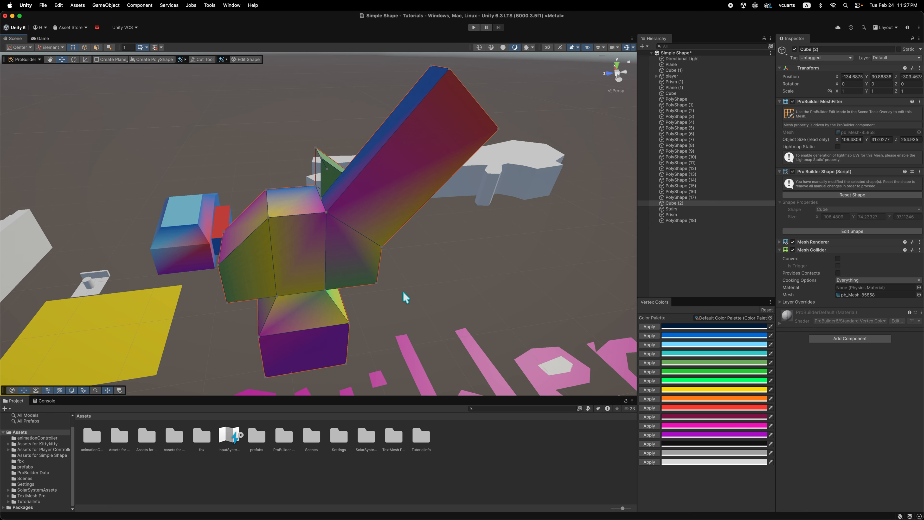
middle_drag(400, 299, 401, 274)
scroll(399, 269, down, 2)
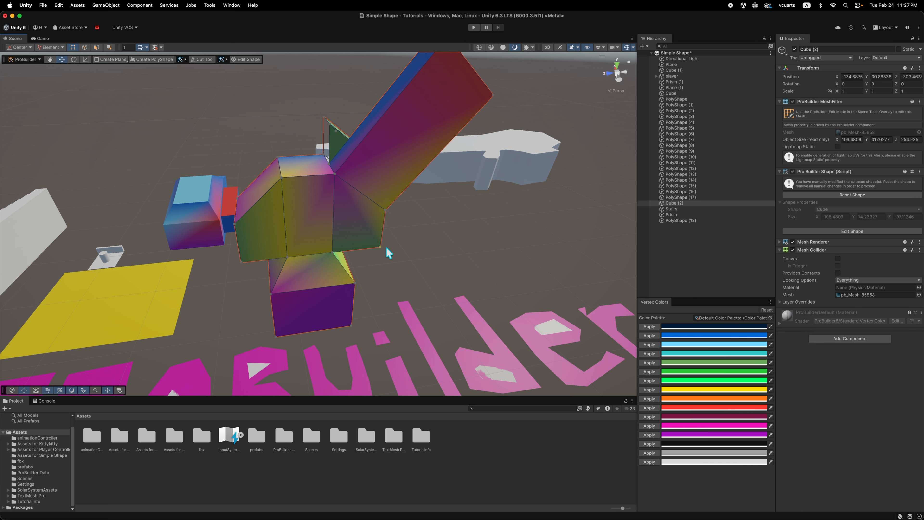
scroll(316, 249, down, 3)
scroll(316, 248, up, 10)
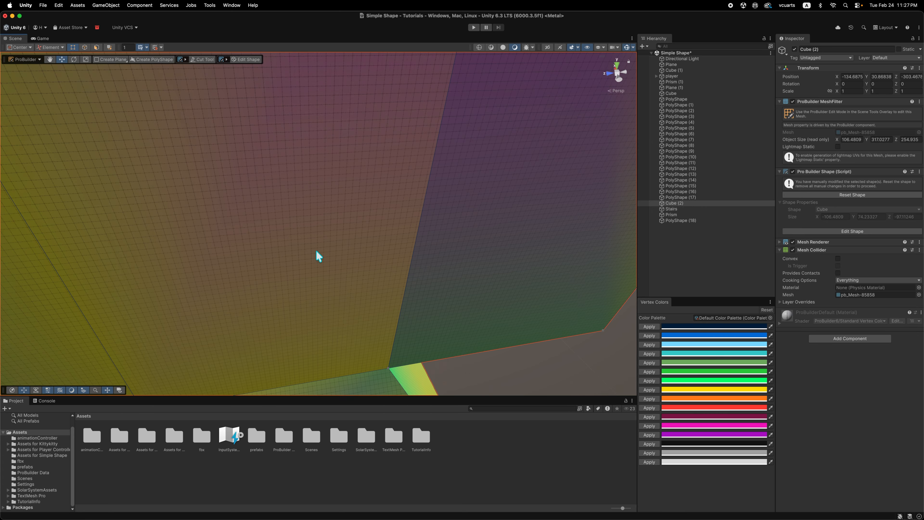
scroll(316, 250, down, 5)
scroll(316, 250, up, 6)
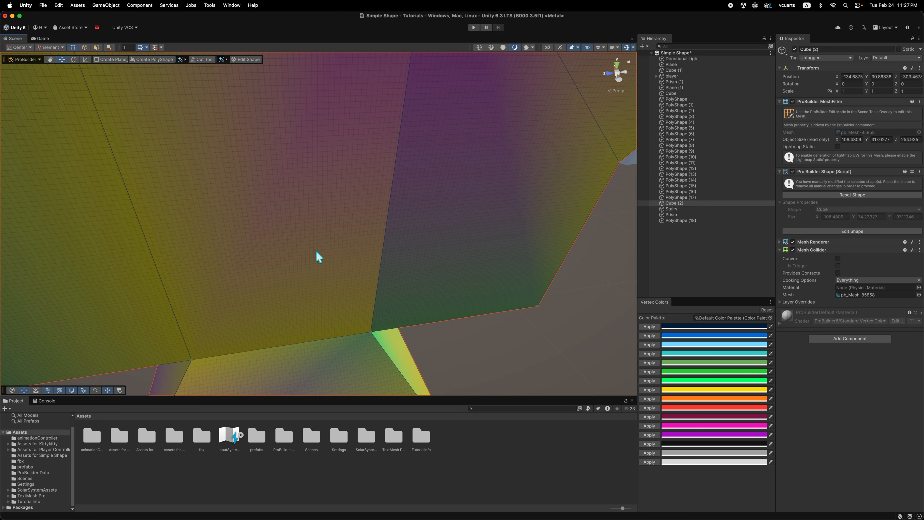
middle_drag(290, 267, 277, 247)
scroll(256, 227, up, 3)
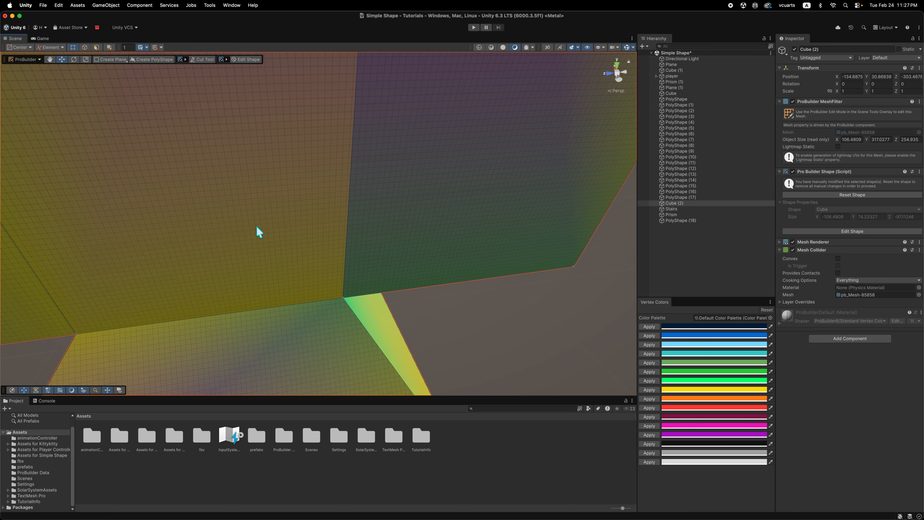
alt+drag(258, 231, 290, 259)
scroll(291, 256, up, 8)
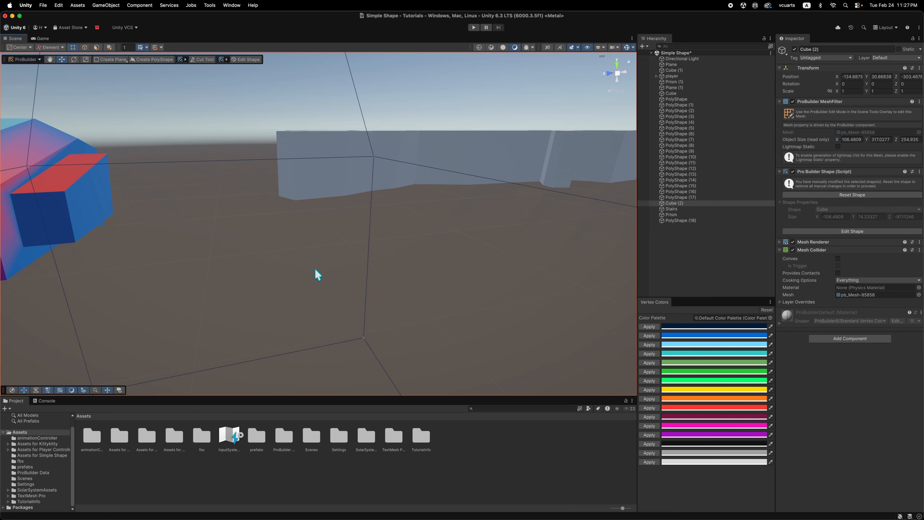
scroll(315, 270, up, 5)
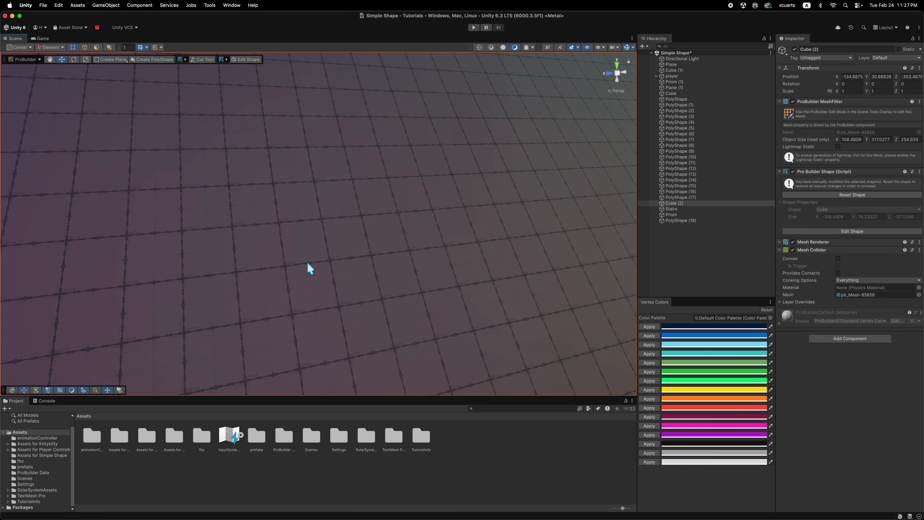
scroll(307, 261, down, 10)
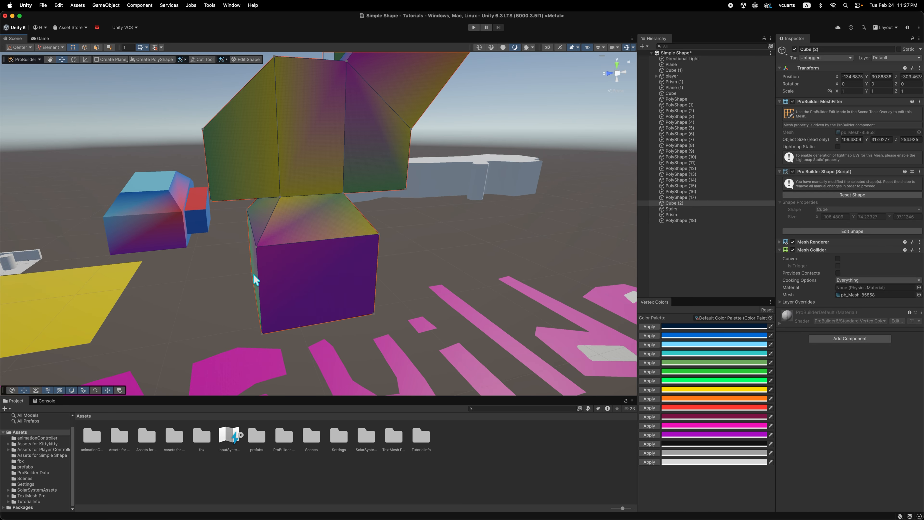
scroll(291, 262, down, 8)
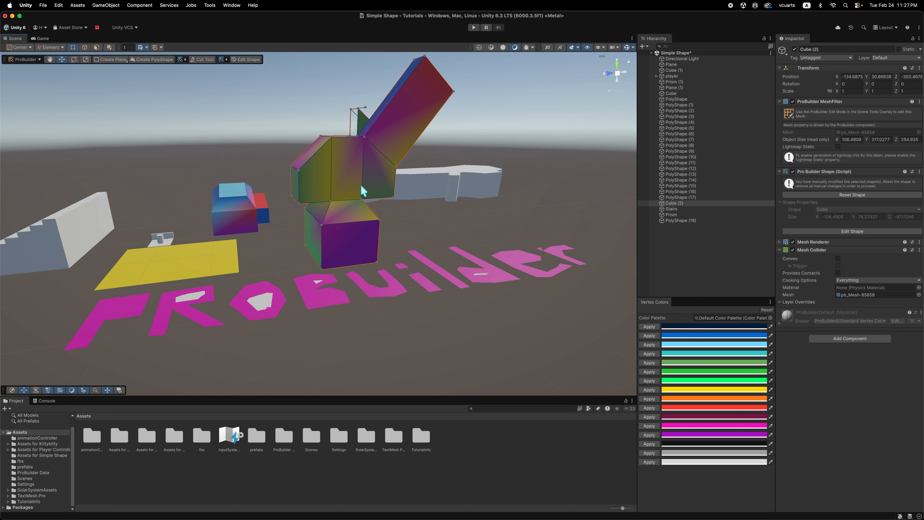
scroll(361, 185, up, 10)
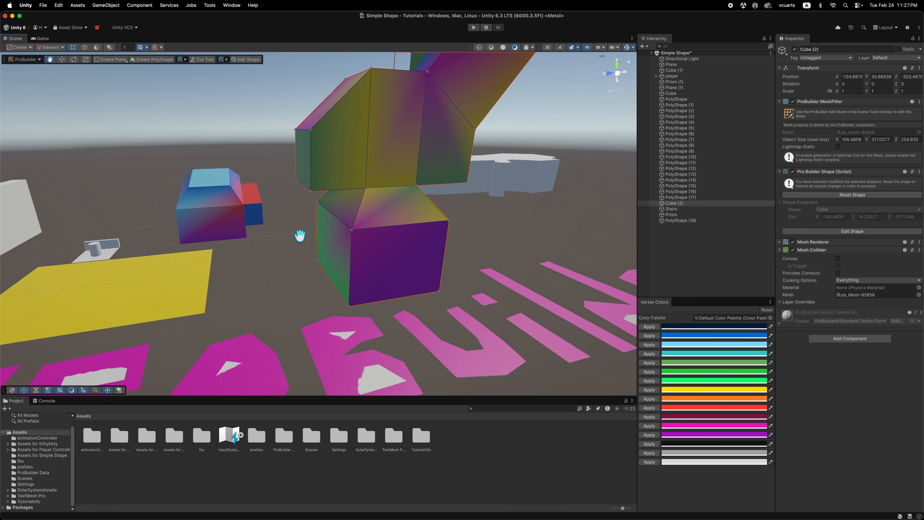
middle_drag(299, 236, 422, 221)
scroll(293, 310, up, 2)
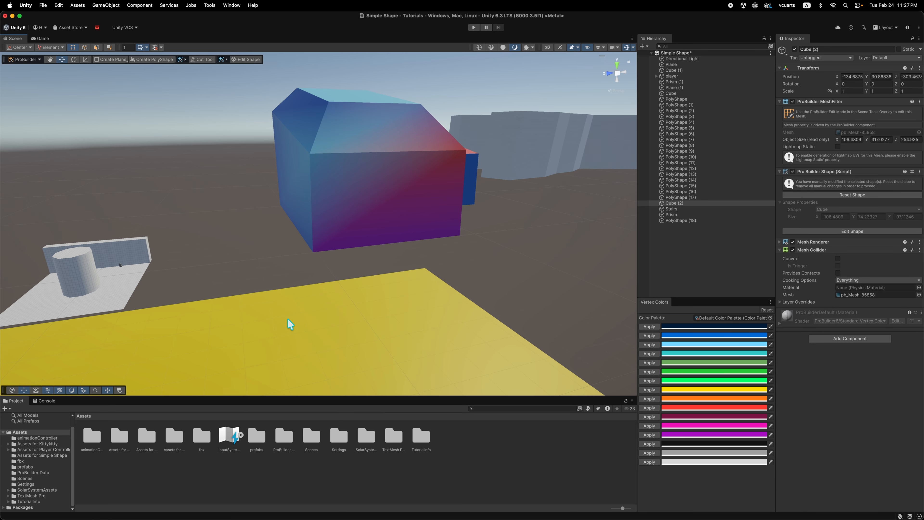
Create a new material named probuilder2 in the Assets for Simple Shape folder.
scroll(571, 227, down, 5)
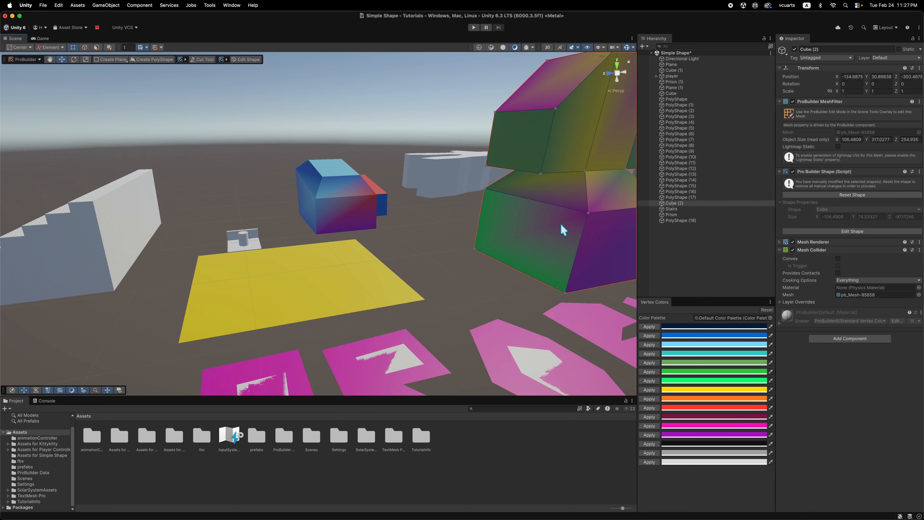
key(f)
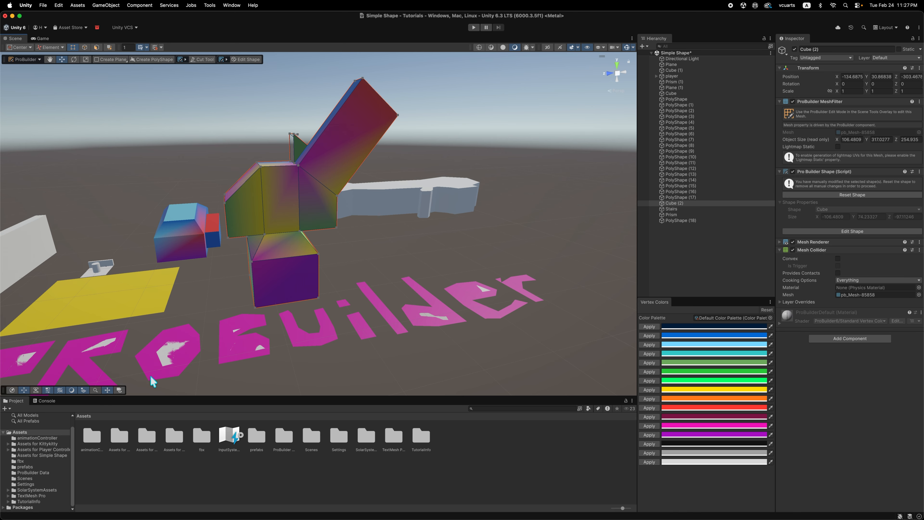
click(40, 455)
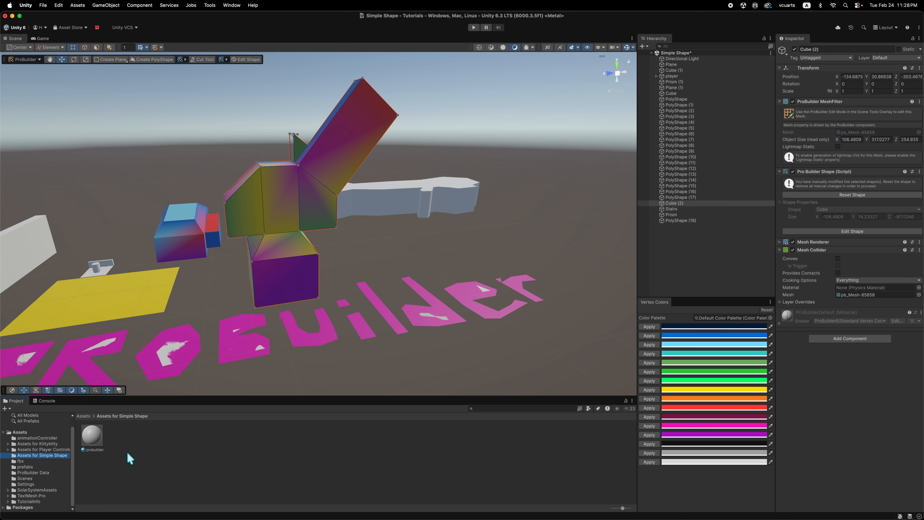
right_click(127, 444)
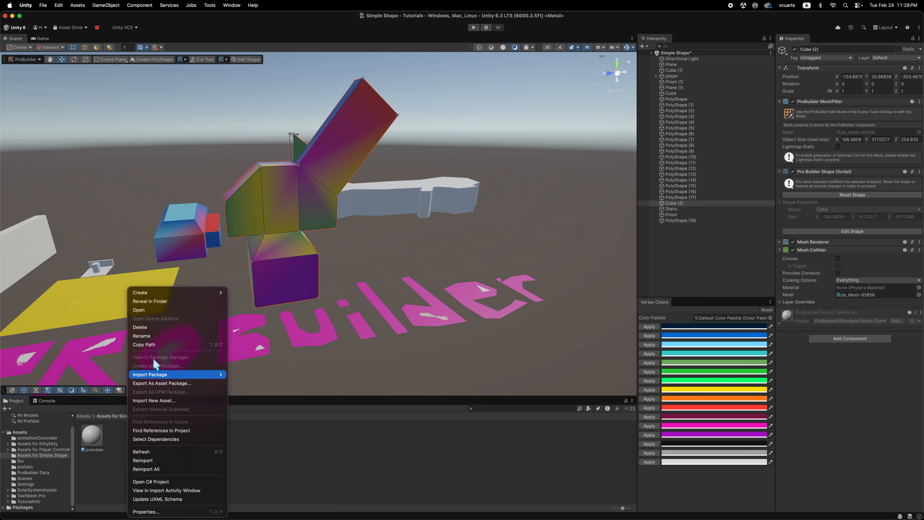
mouse_move(201, 292)
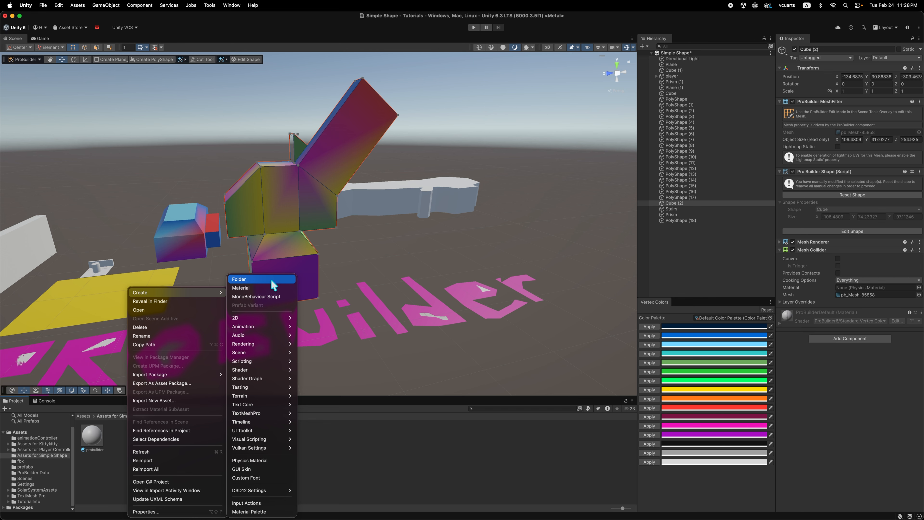
click(262, 290)
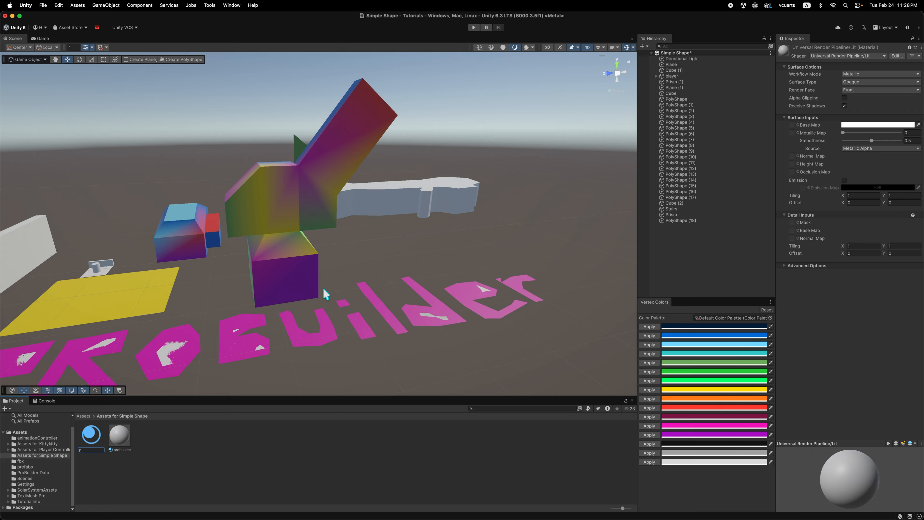
text(probuilder)
key(Return)
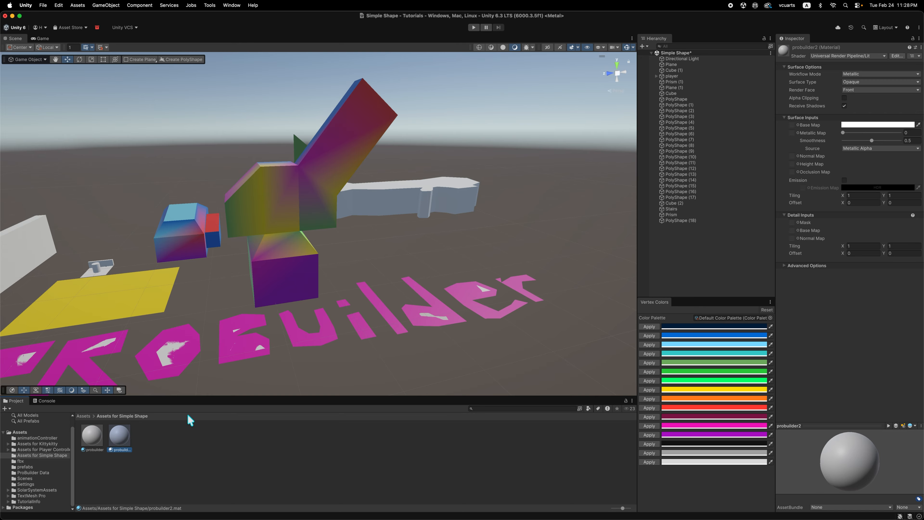
Assign the probuilder2 material to the angular object and set the material's shader to ProBuilder6/Standard Vertex Color.
drag(118, 439, 283, 225)
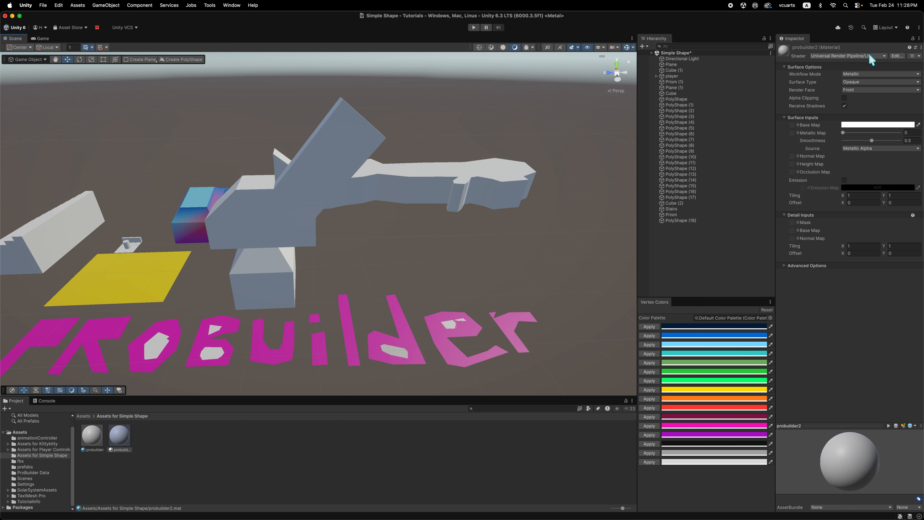
click(883, 57)
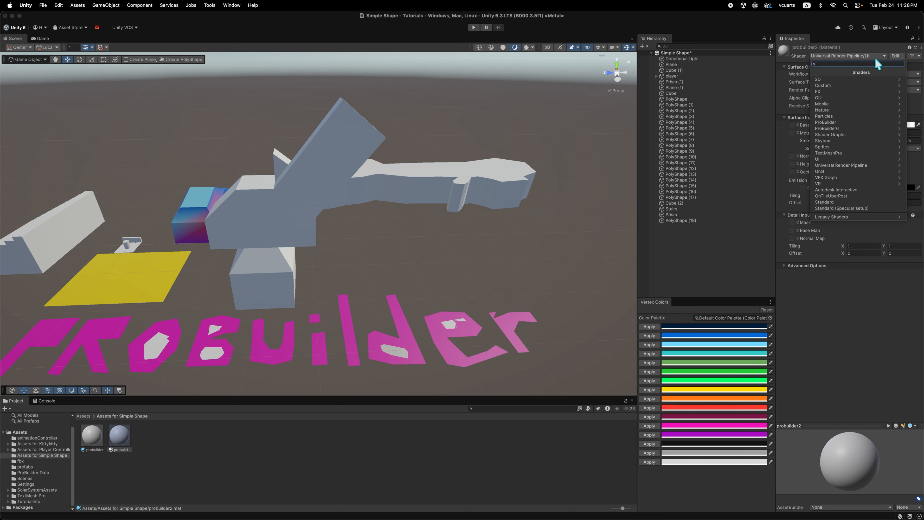
click(859, 129)
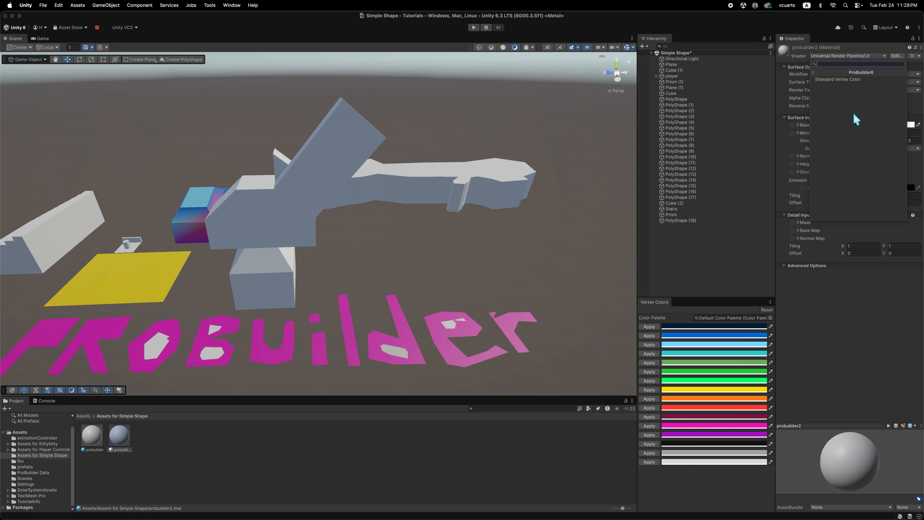
click(845, 79)
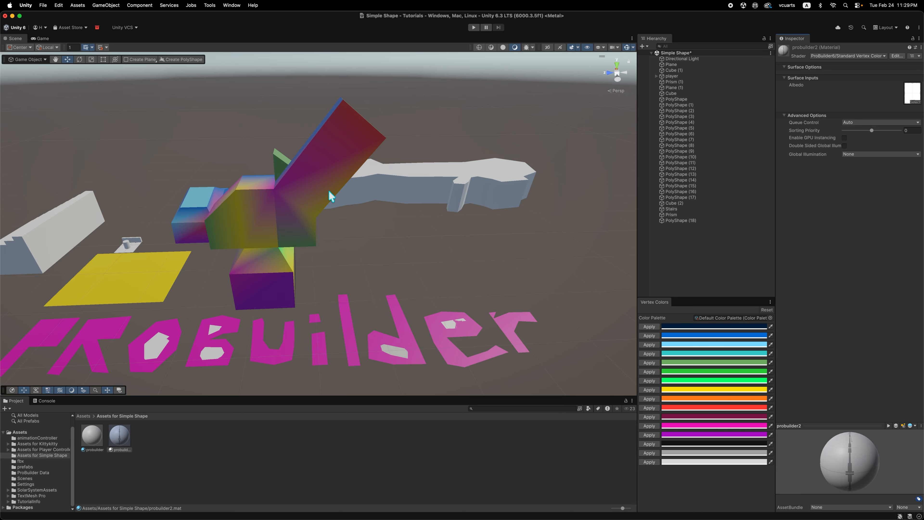
scroll(252, 227, up, 5)
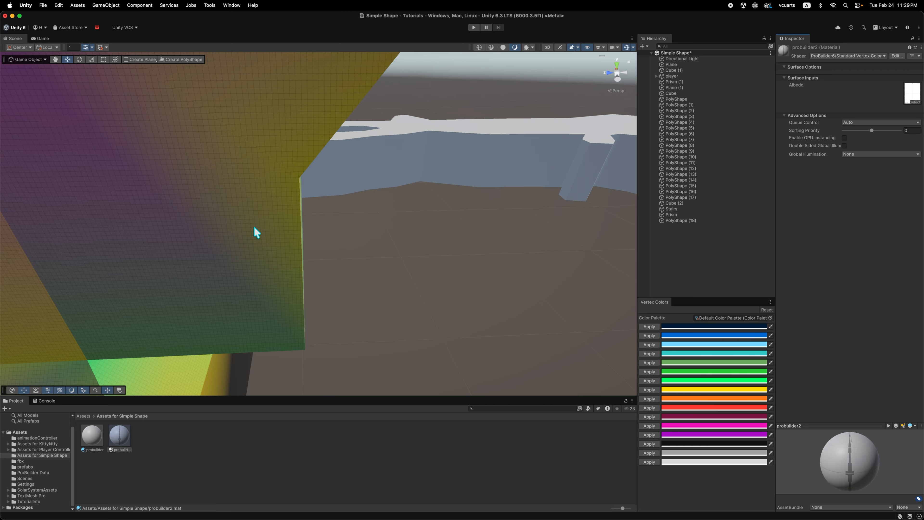
scroll(253, 225, down, 5)
scroll(244, 218, up, 6)
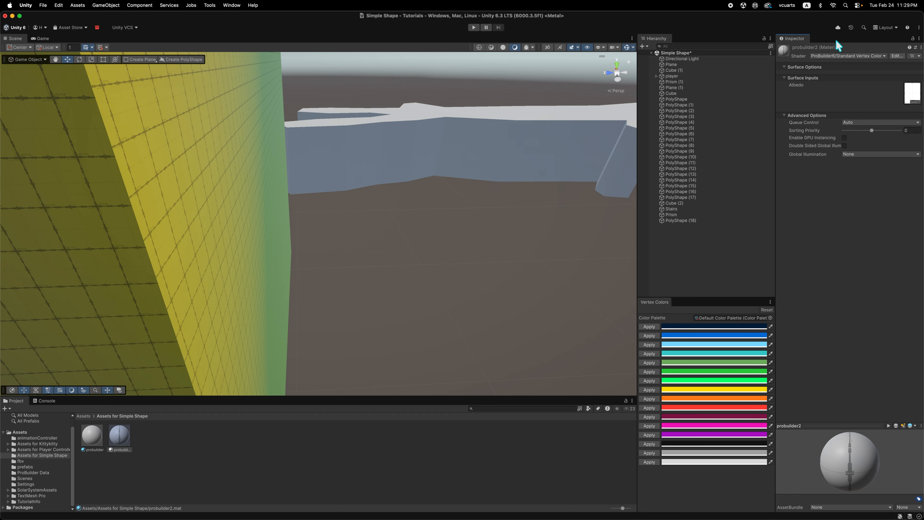
Replace the probuilder2 material's Albedo texture with GraphGroup and view the yellow surface without the grid pattern.
click(120, 442)
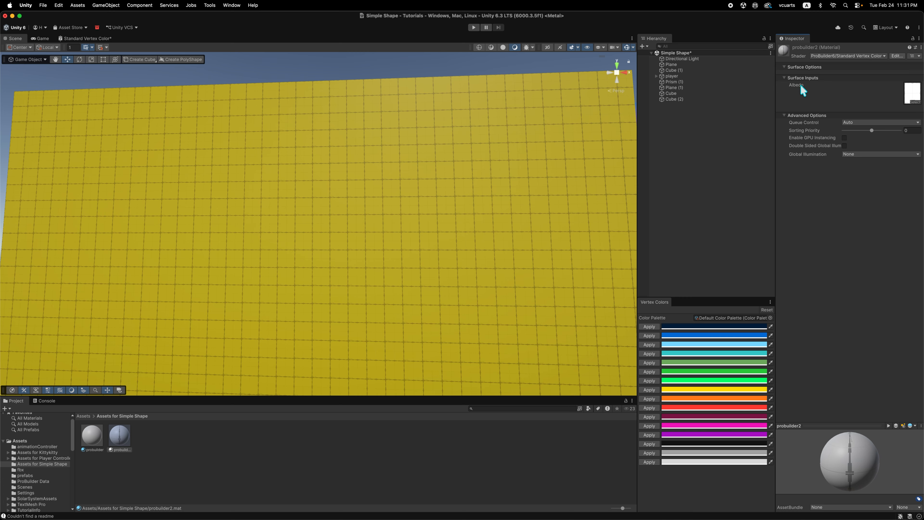
click(917, 104)
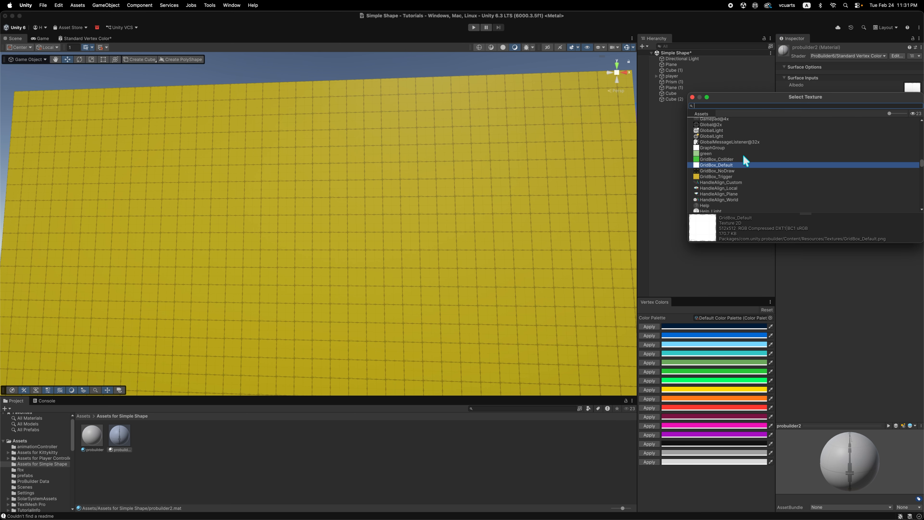
click(726, 148)
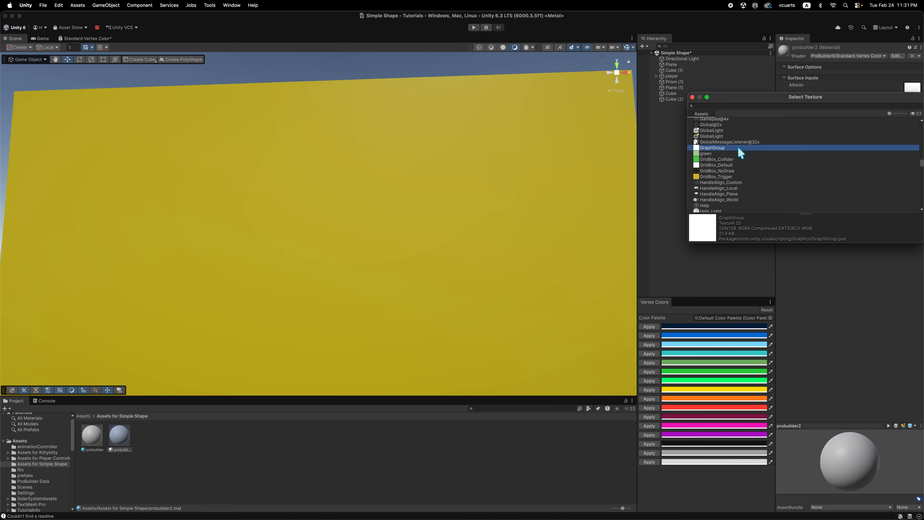
click(692, 97)
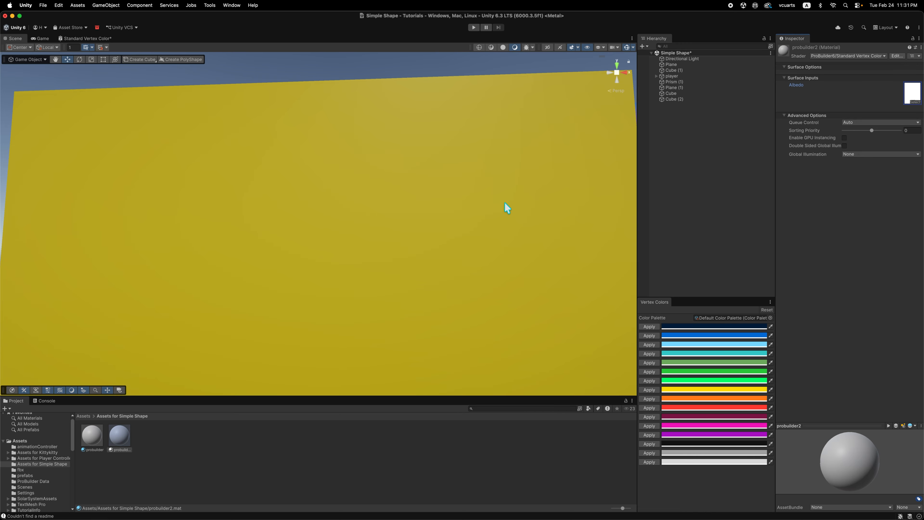
scroll(496, 217, down, 5)
scroll(389, 265, up, 5)
scroll(380, 265, down, 5)
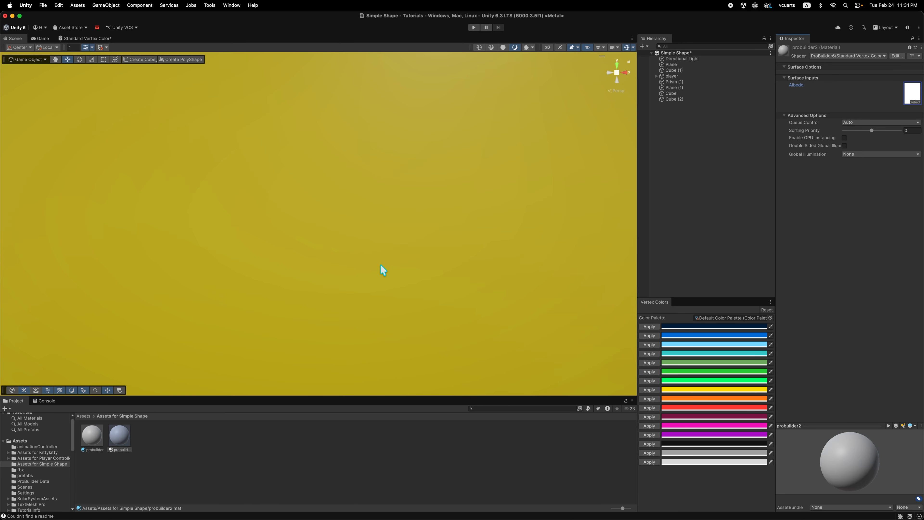
middle_drag(487, 291, 581, 269)
scroll(476, 281, down, 3)
middle_drag(373, 291, 495, 337)
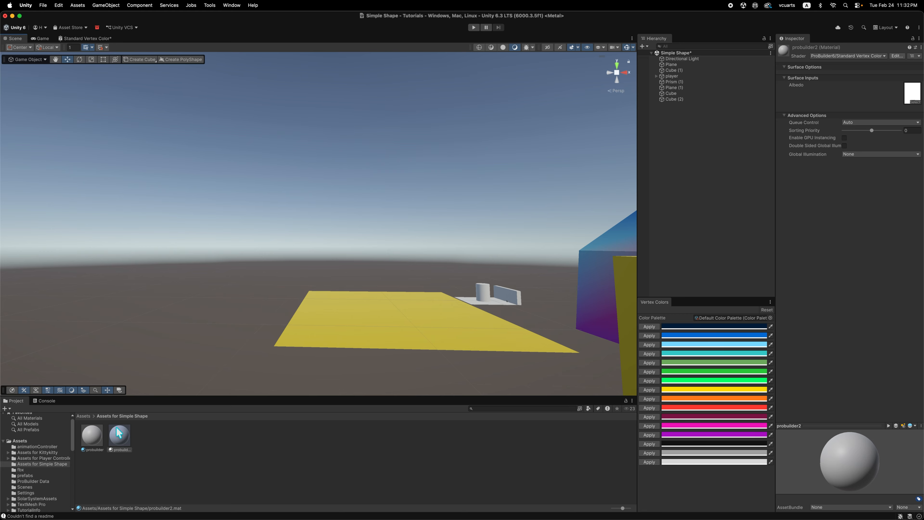
Review the textures available for the probuilder2 material's Albedo, keep the current choice, and view the yellow block from farther away.
click(915, 103)
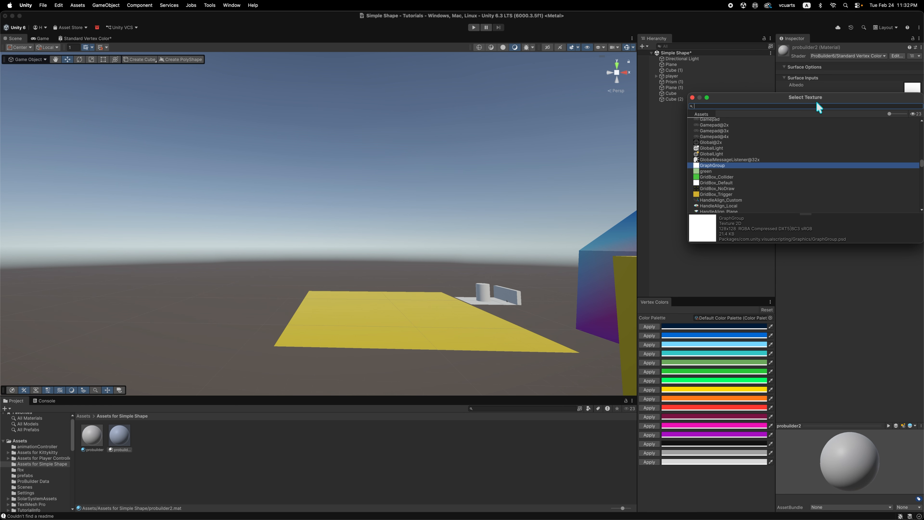
drag(817, 104, 757, 107)
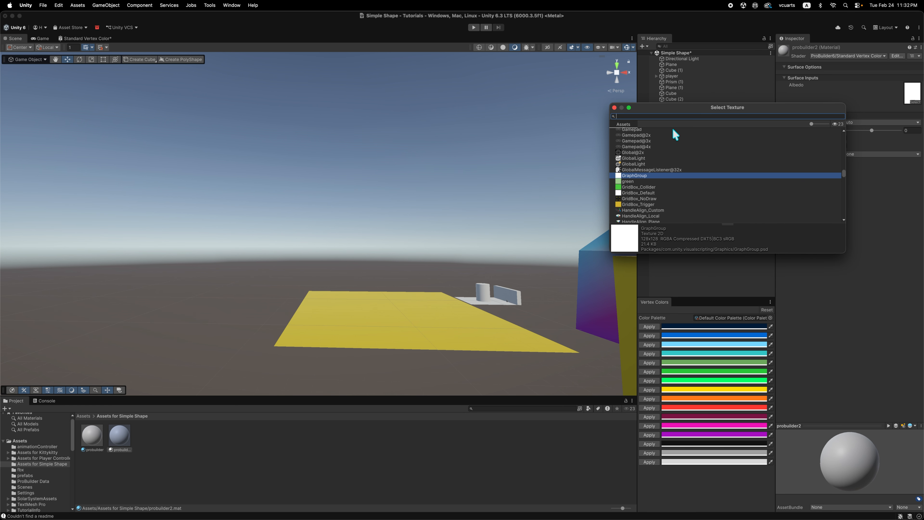
scroll(698, 182, down, 3)
scroll(697, 181, up, 3)
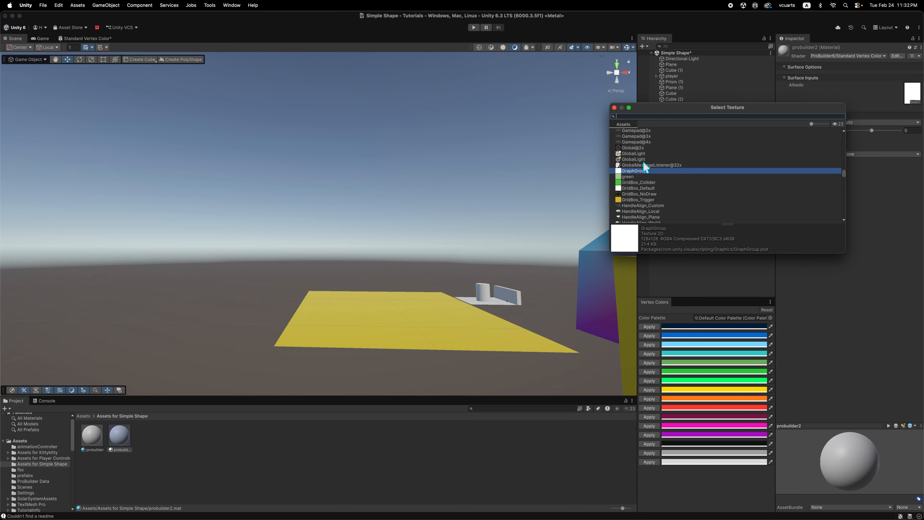
click(614, 107)
scroll(487, 217, down, 3)
scroll(486, 218, down, 4)
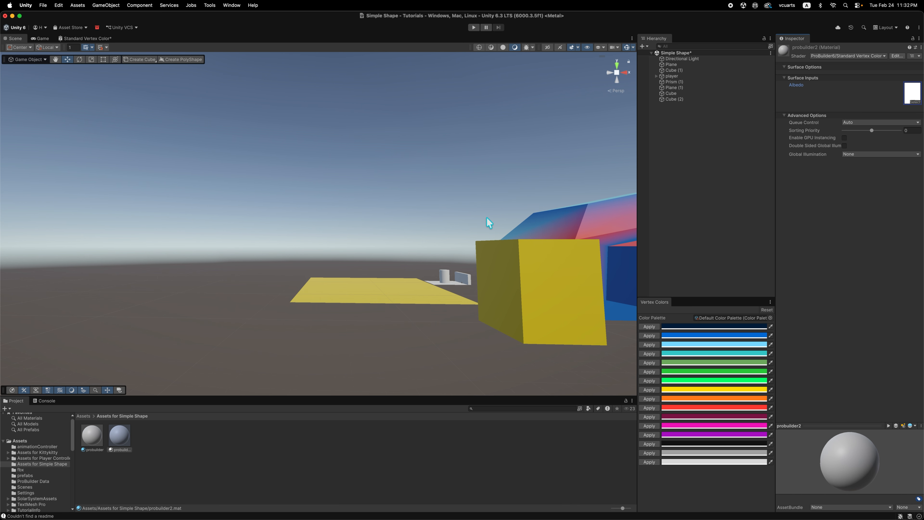